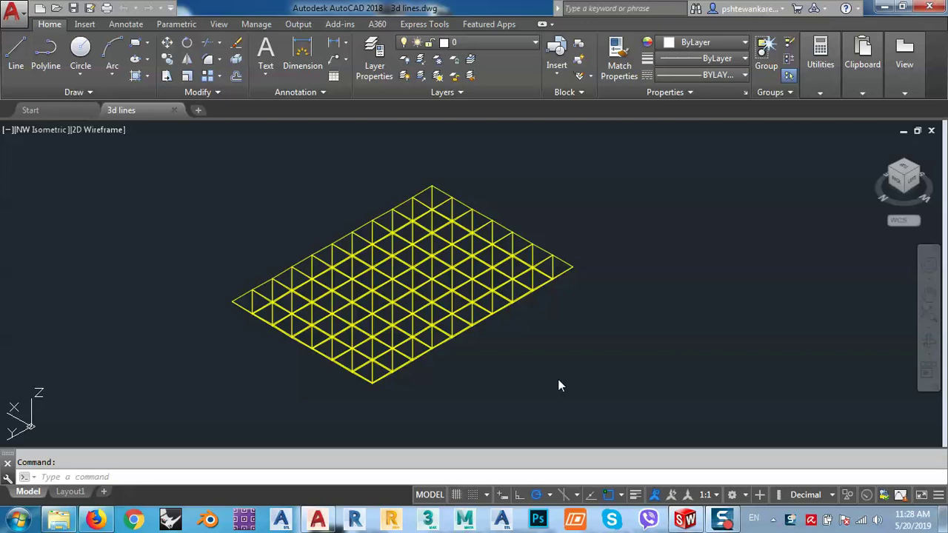
Step: Switch to Firefox and review the "Space frame bolt ball connection in advance steel" and "Dome structure in advance steel" video pages
{"action": "left_click", "coordinate": [95, 519]}
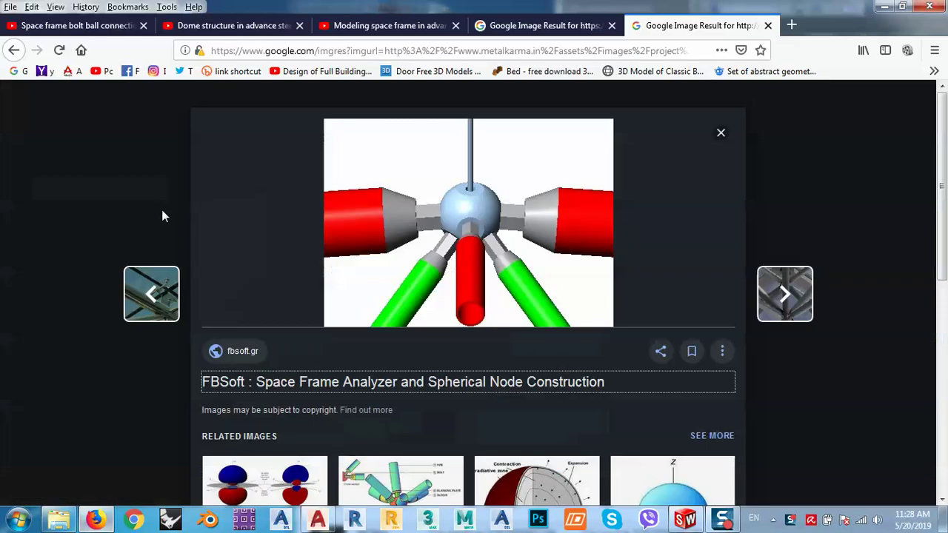
{"action": "left_click", "coordinate": [74, 25]}
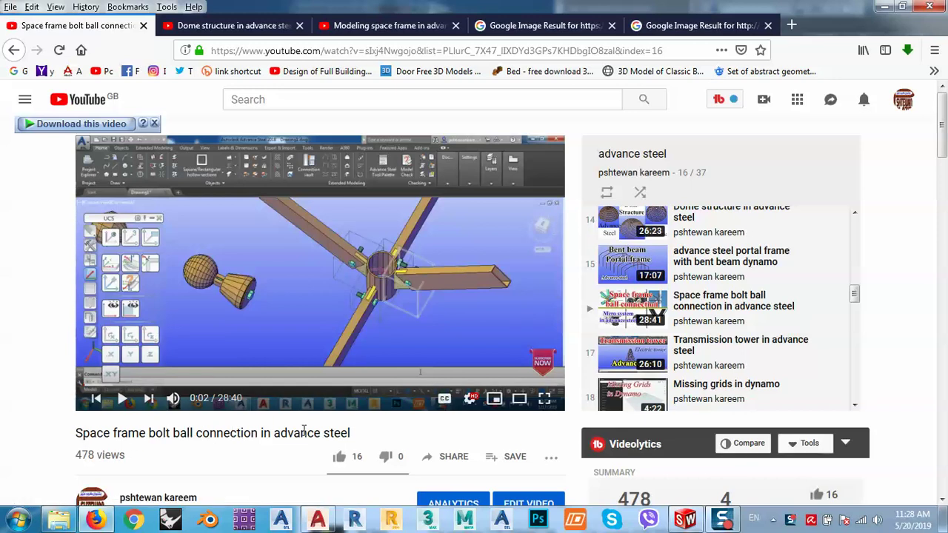
{"action": "left_click_drag", "start_coordinate": [353, 435], "coordinate": [88, 427]}
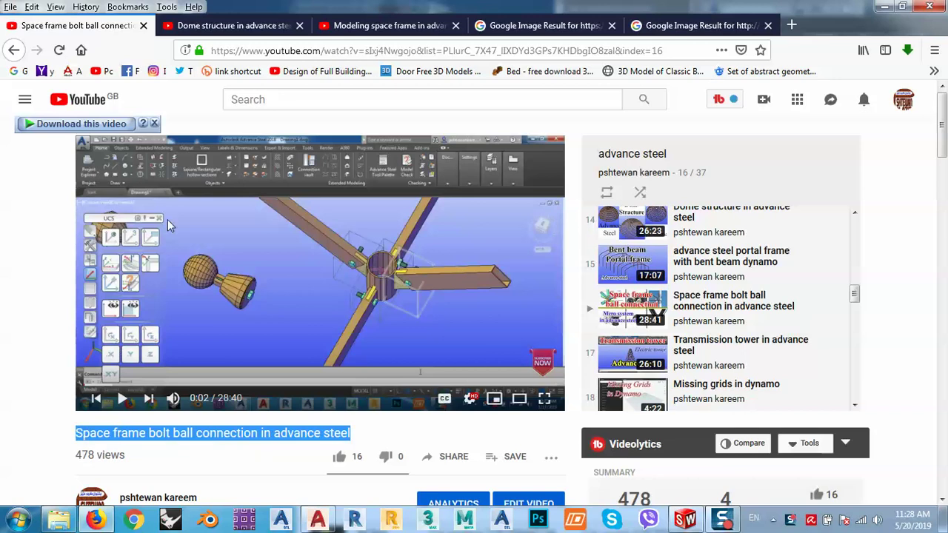
{"action": "left_click", "coordinate": [222, 26]}
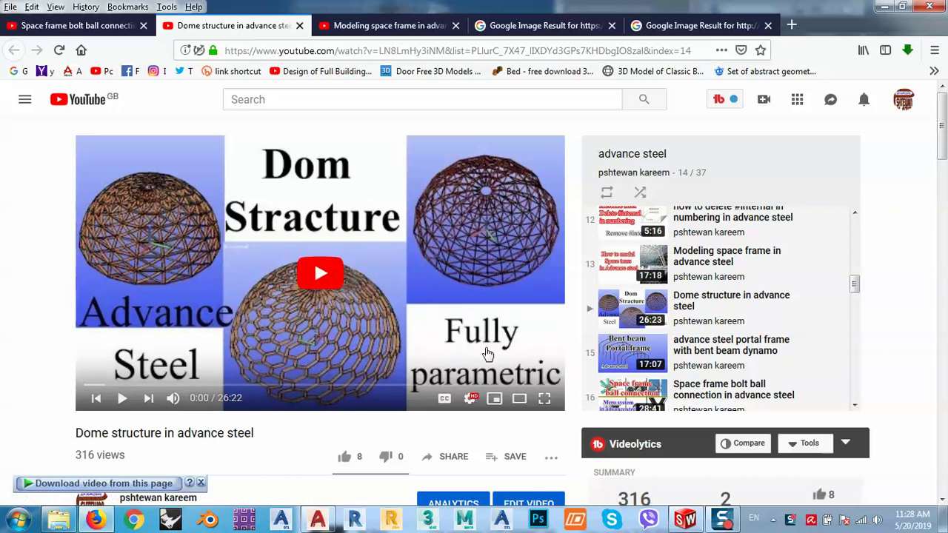
Step: Preview the "Modeling space frame in advance steel" video from 14:42, pause it, and look through the Dynamo tutorials playlist
{"action": "left_click", "coordinate": [383, 27]}
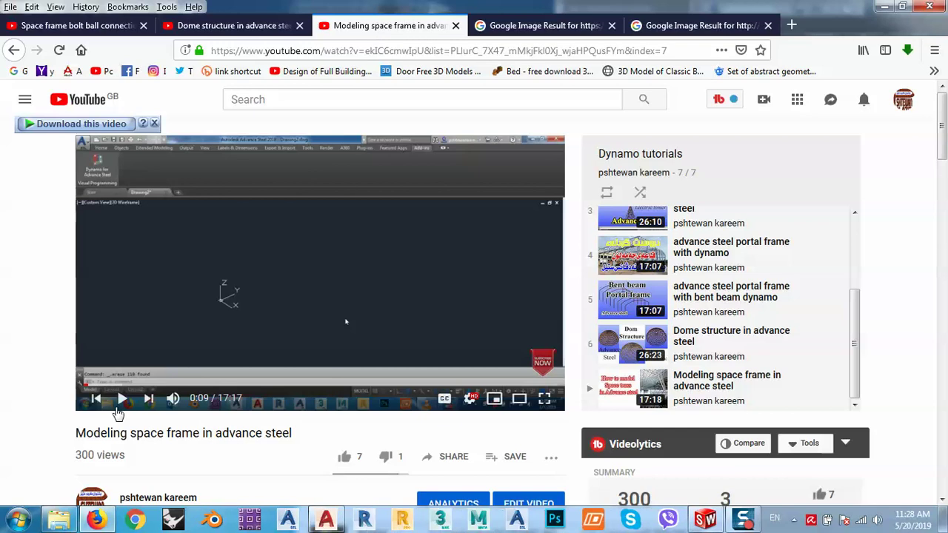
{"action": "left_click", "coordinate": [122, 398]}
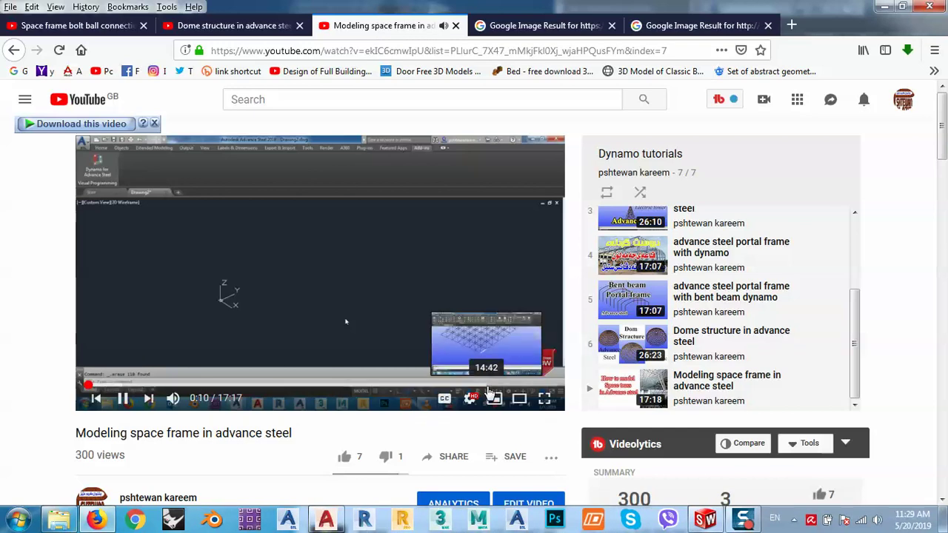
{"action": "left_click", "coordinate": [488, 385]}
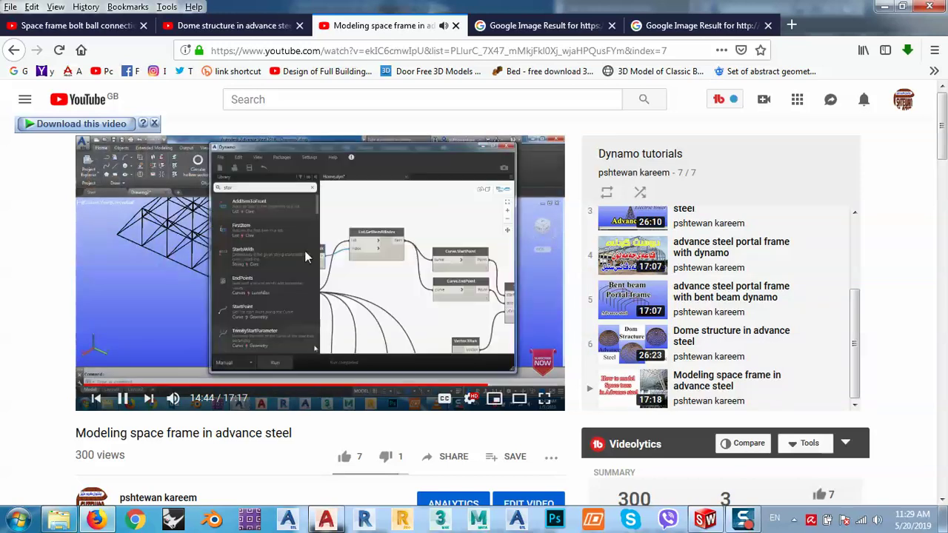
{"action": "left_click", "coordinate": [124, 407]}
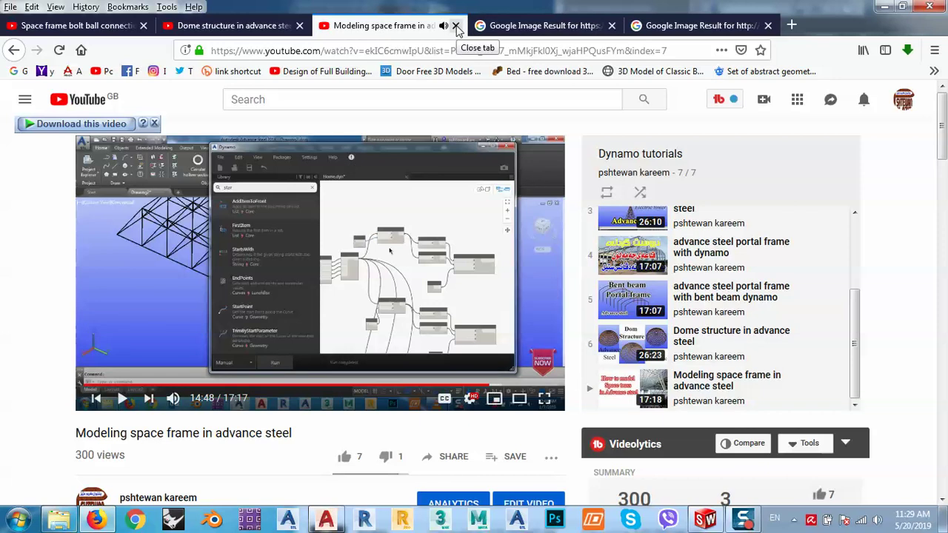
{"action": "scroll", "coordinate": [681, 337], "scroll_direction": "up", "scroll_amount": 3}
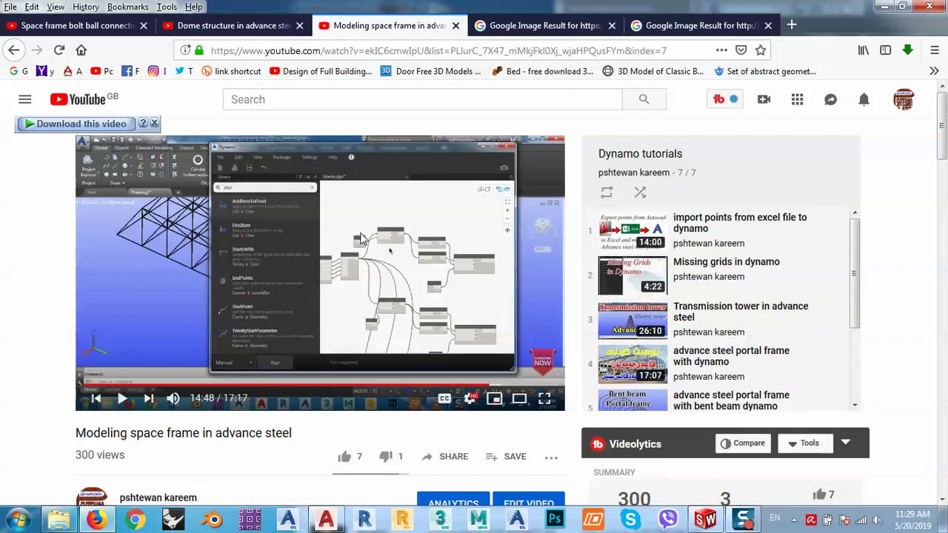
Step: Open the bookmarked YouTube channel, close the other video tabs, and look through the channel's created playlists
{"action": "left_click", "coordinate": [104, 74]}
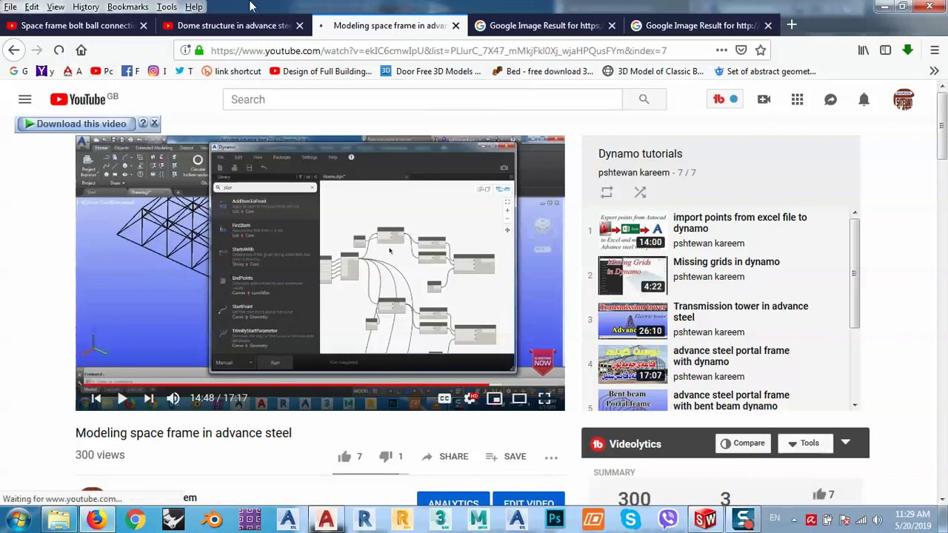
{"action": "left_click", "coordinate": [299, 26]}
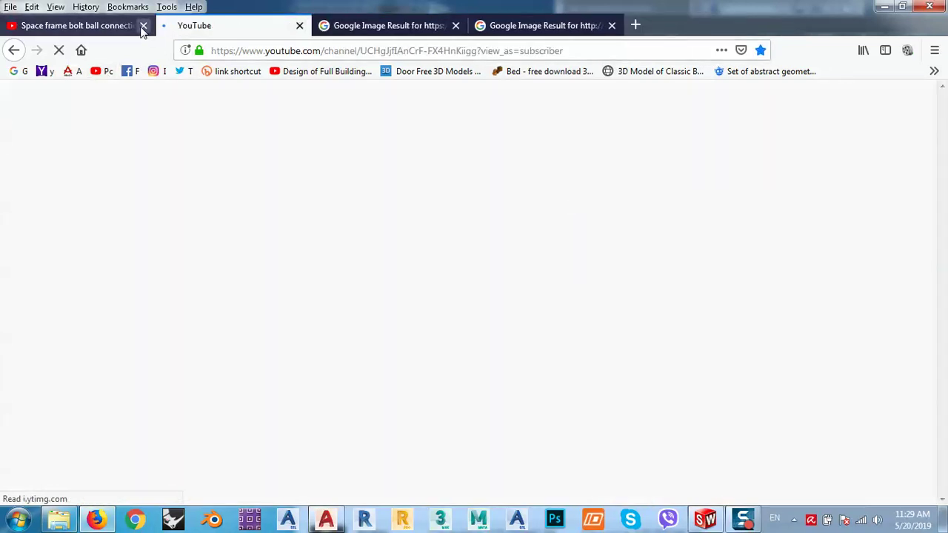
{"action": "left_click", "coordinate": [143, 26]}
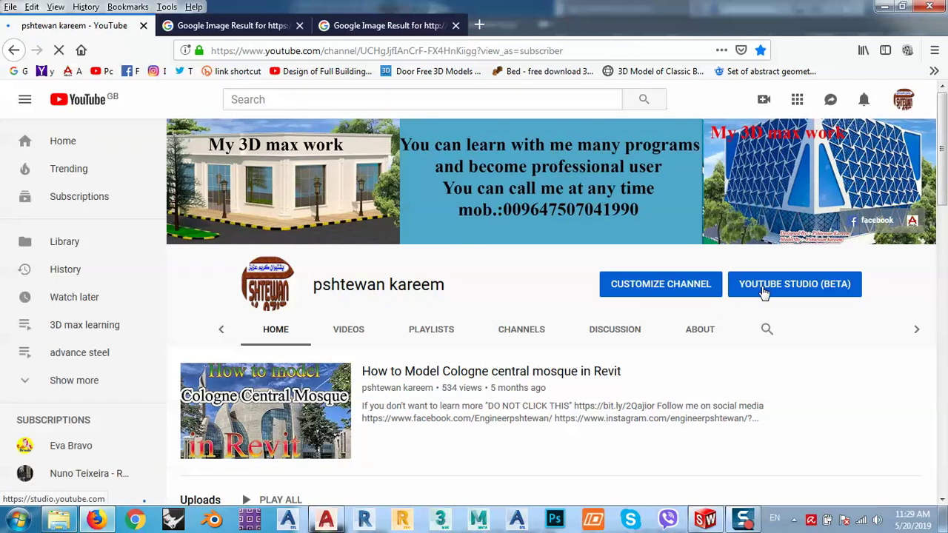
{"action": "left_click", "coordinate": [441, 329]}
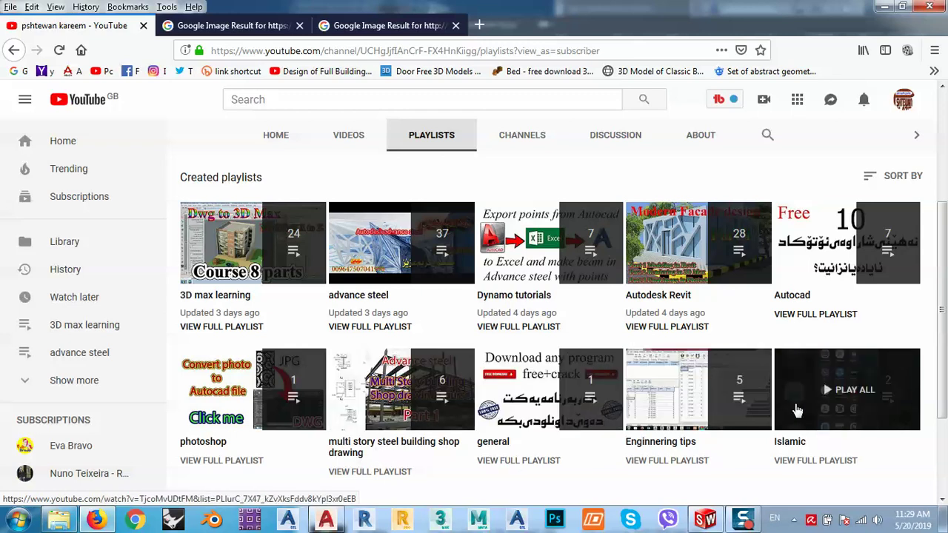
{"action": "scroll", "coordinate": [720, 391], "scroll_direction": "down", "scroll_amount": 2}
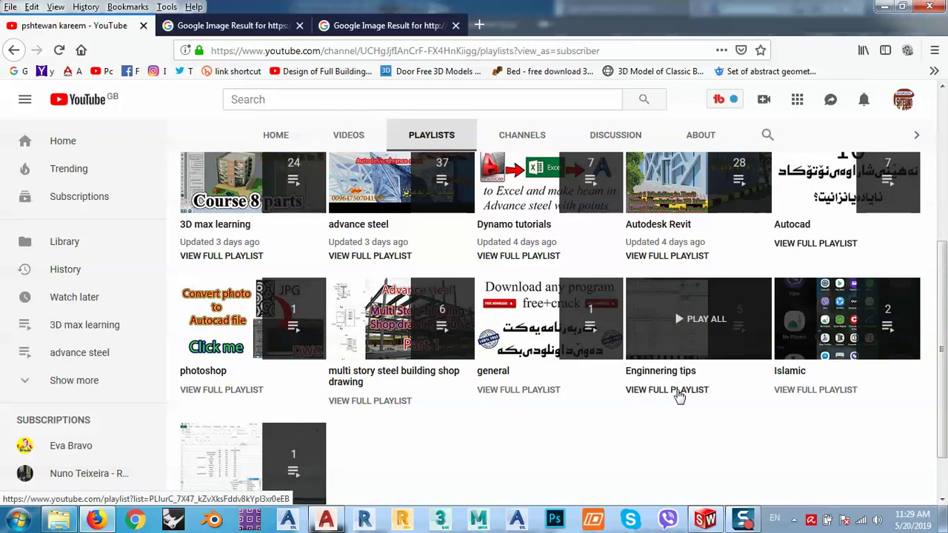
{"action": "scroll", "coordinate": [679, 396], "scroll_direction": "down", "scroll_amount": 2}
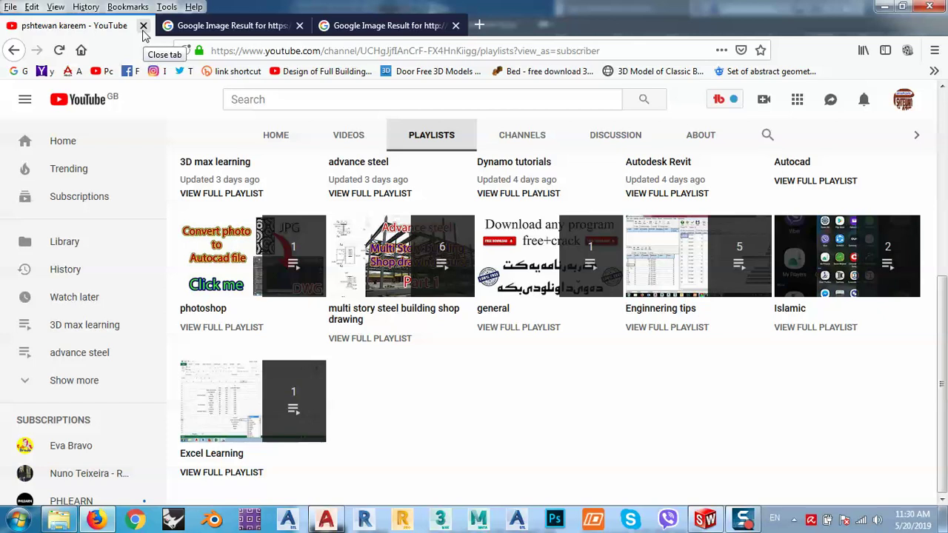
Step: Close the channel page, examine the Mero system and spherical node reference images, and return to AutoCAD
{"action": "left_click", "coordinate": [143, 29]}
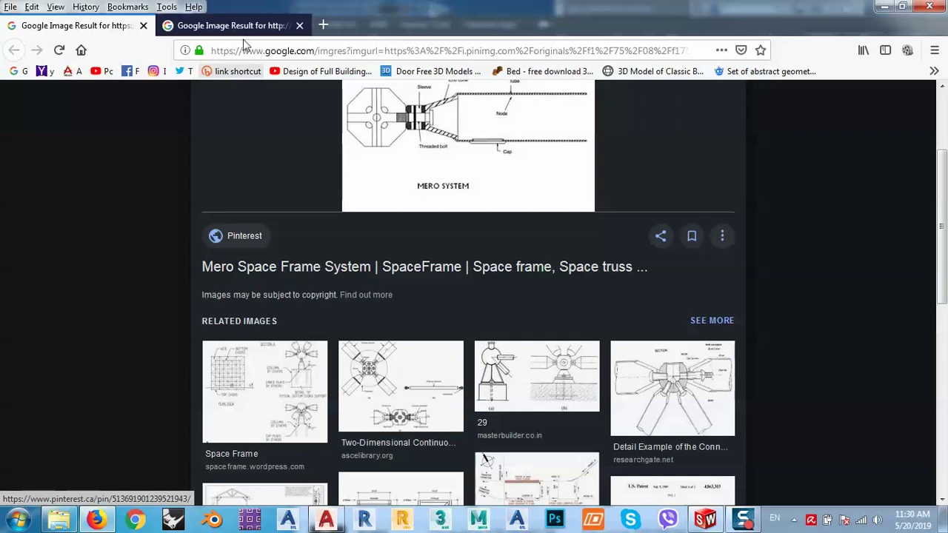
{"action": "left_click", "coordinate": [233, 26]}
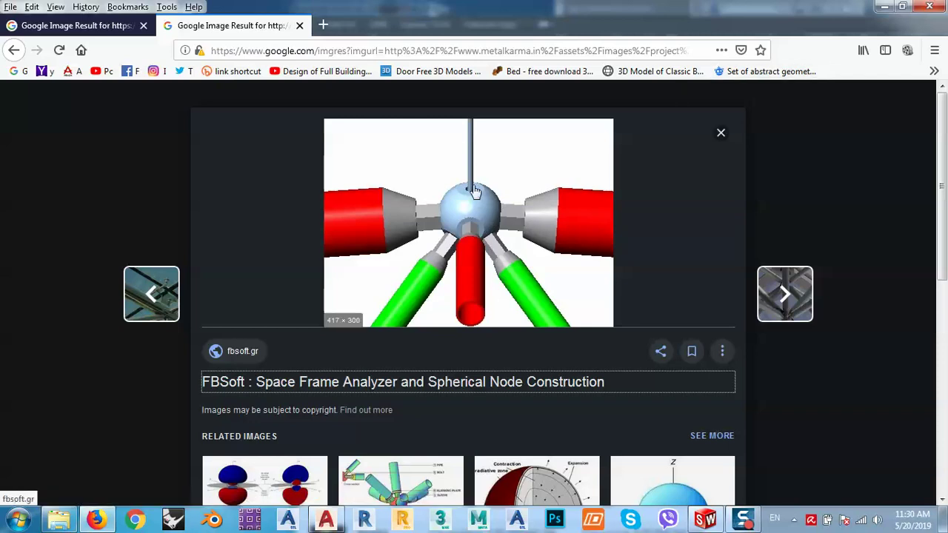
{"action": "left_click", "coordinate": [885, 6]}
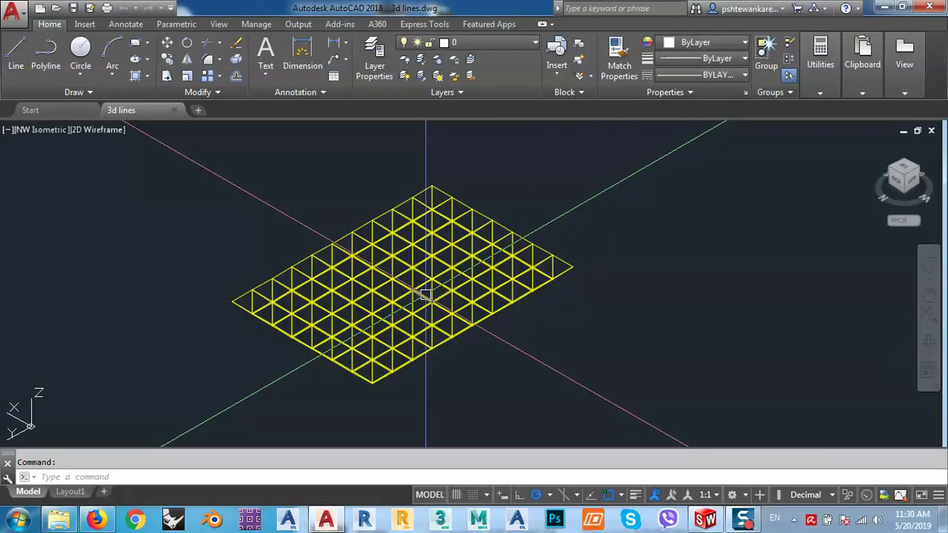
Step: Examine the space frame's 3D line grid from several angles and restore the NW Isometric view
{"action": "middle_click_drag", "start_coordinate": [425, 295], "coordinate": [489, 296]}
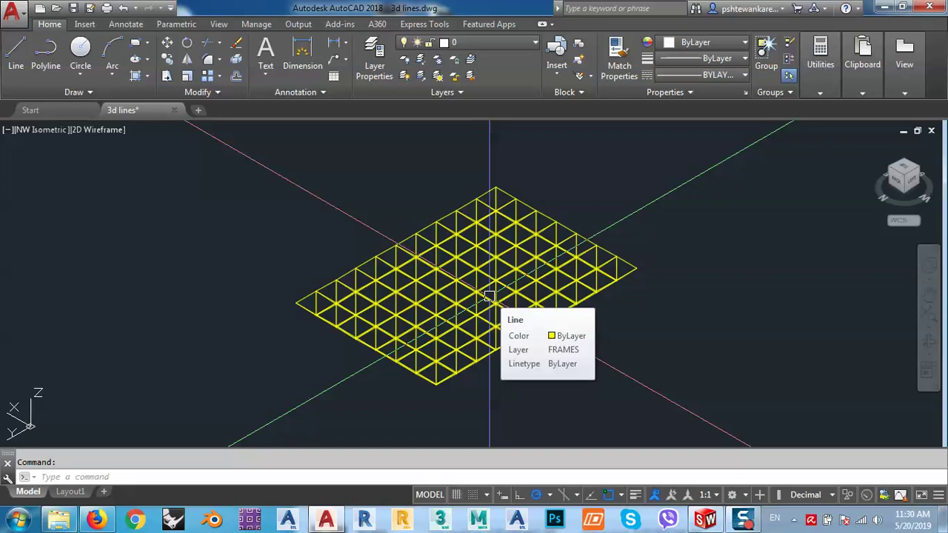
{"action": "middle_click_drag", "start_coordinate": [456, 389], "coordinate": [491, 370], "text": "shift"}
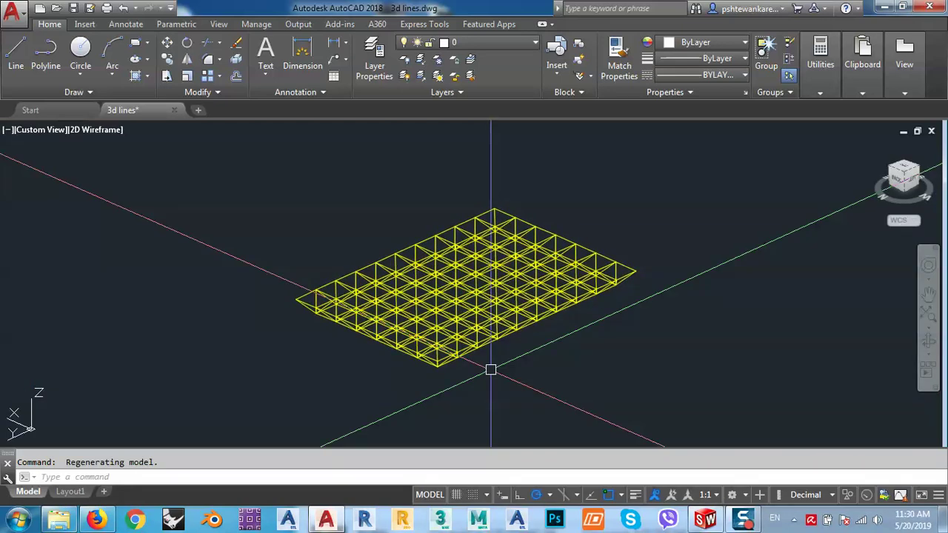
{"action": "scroll", "coordinate": [459, 363], "scroll_direction": "up", "scroll_amount": 5}
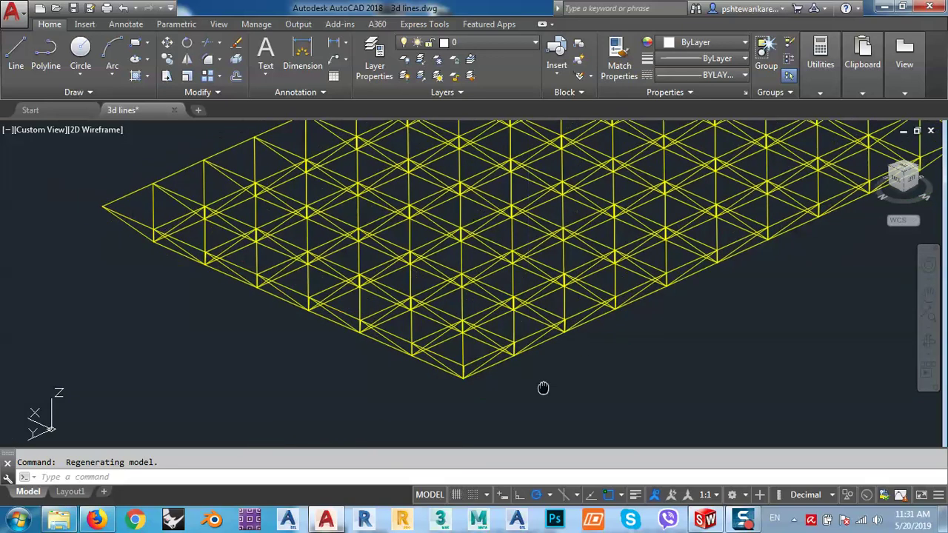
{"action": "scroll", "coordinate": [406, 324], "scroll_direction": "down", "scroll_amount": 5}
{"action": "middle_click_drag", "start_coordinate": [509, 338], "coordinate": [777, 252], "text": "shift"}
{"action": "scroll", "coordinate": [459, 350], "scroll_direction": "up", "scroll_amount": 8}
{"action": "left_click", "coordinate": [905, 183]}
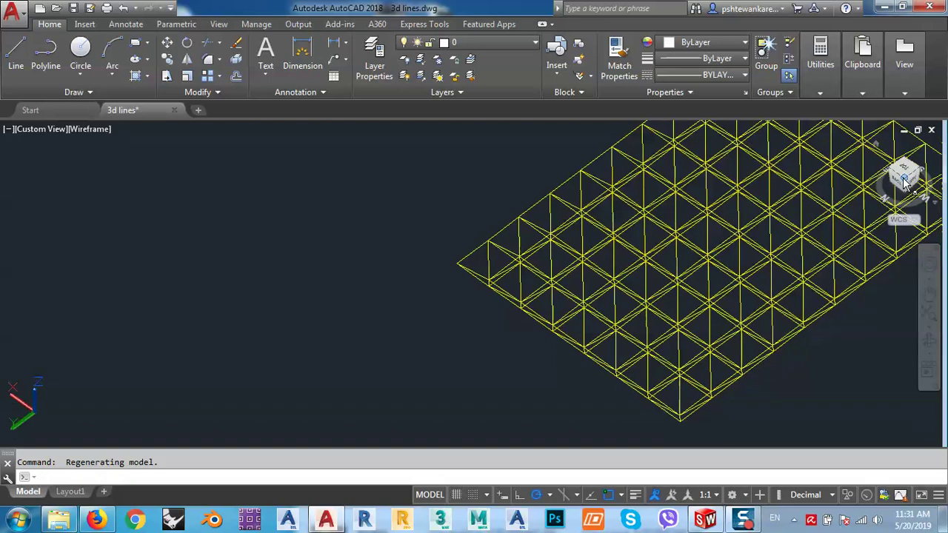
{"action": "left_click", "coordinate": [743, 519]}
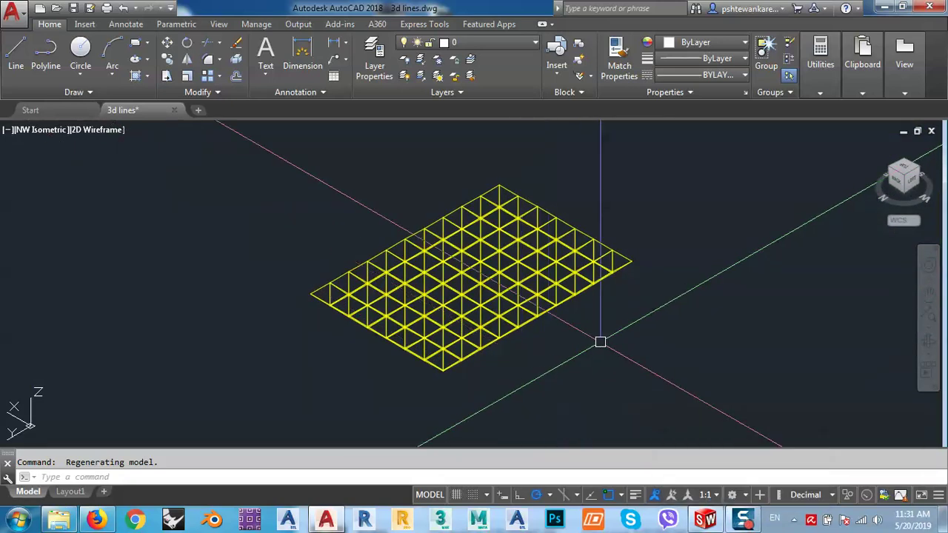
{"action": "middle_click_drag", "start_coordinate": [592, 343], "coordinate": [567, 333]}
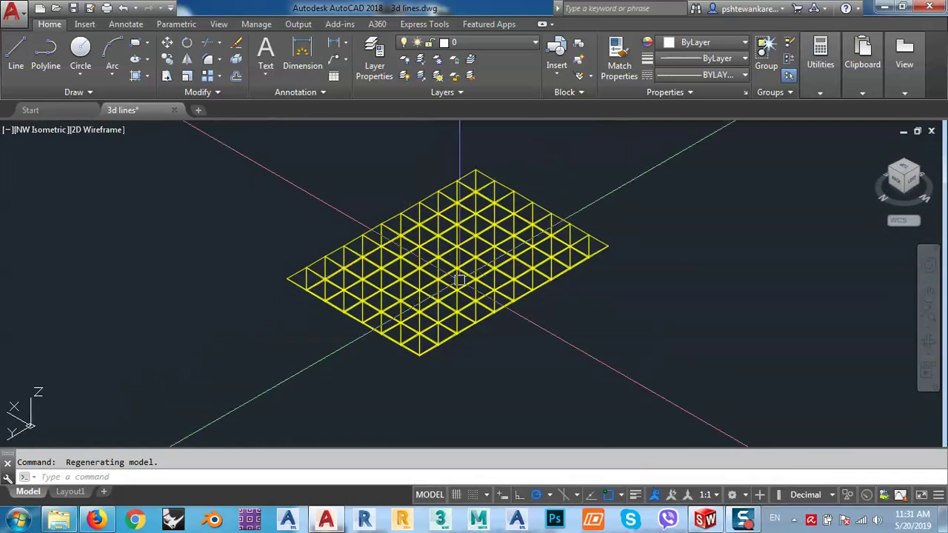
{"action": "mouse_move", "coordinate": [491, 272]}
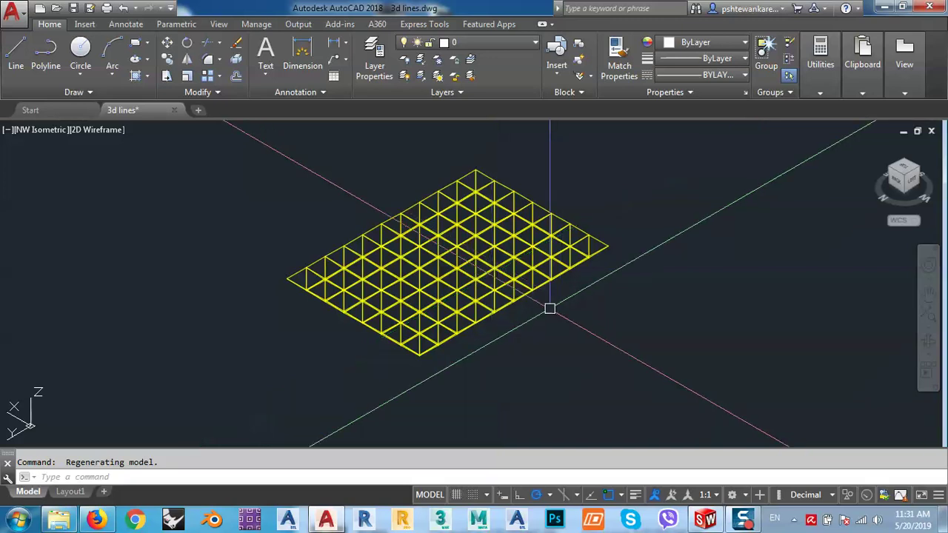
{"action": "middle_click_drag", "start_coordinate": [549, 334], "coordinate": [584, 351]}
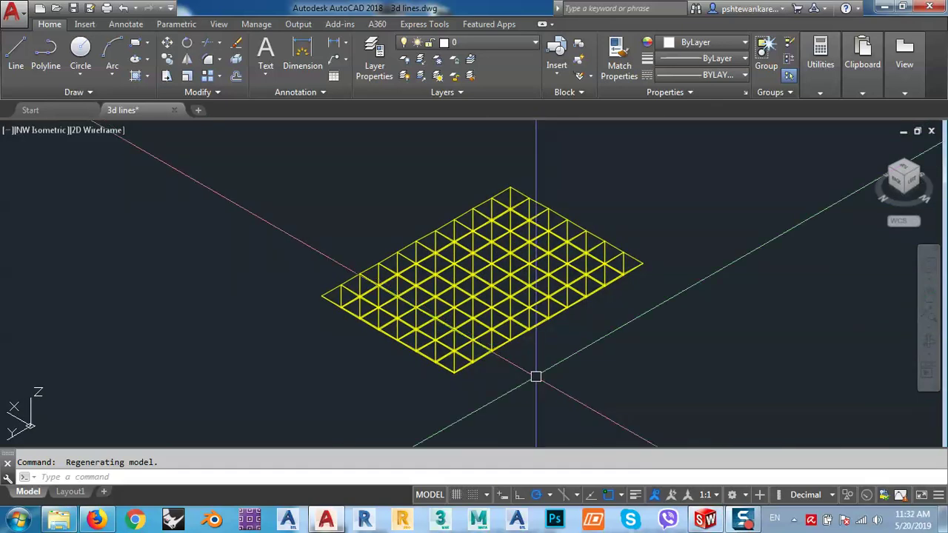
Step: Create a new data extraction with DATAEXTRACTION and save it in My Documents as "space frame lengthes"
{"action": "type", "text": "data"}
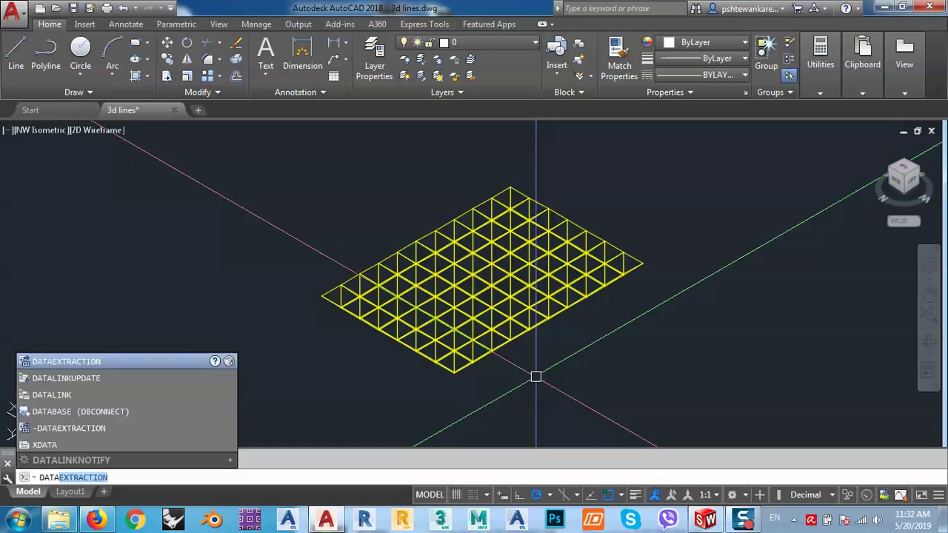
{"action": "key", "text": "Return"}
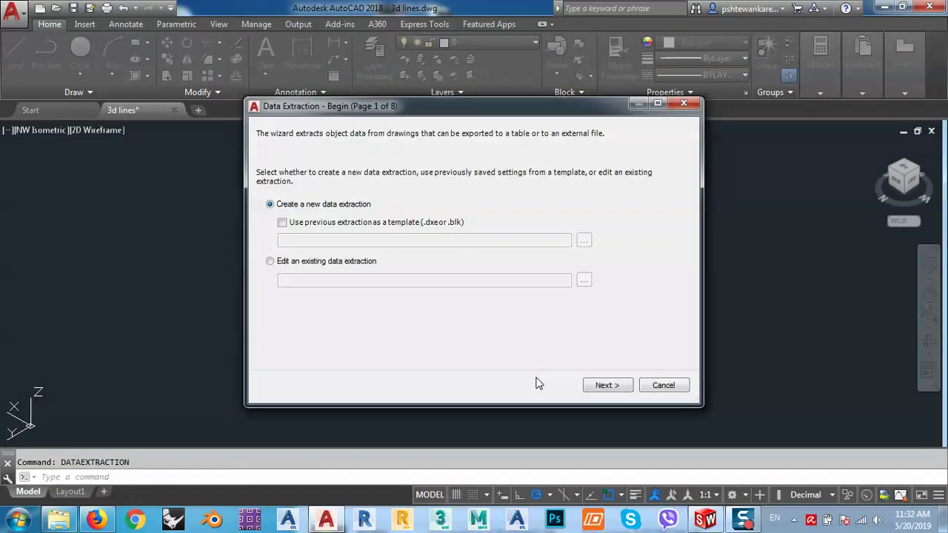
{"action": "left_click", "coordinate": [606, 386]}
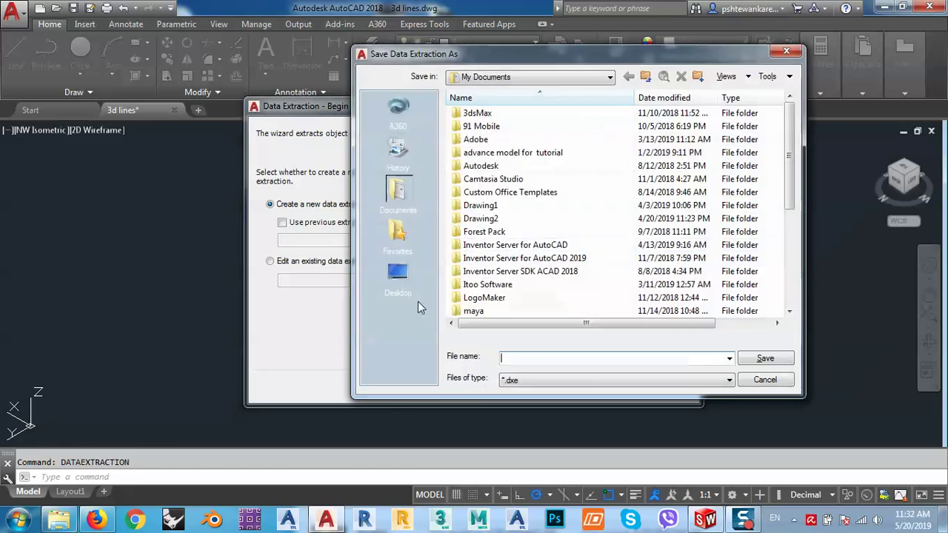
{"action": "left_click", "coordinate": [521, 359]}
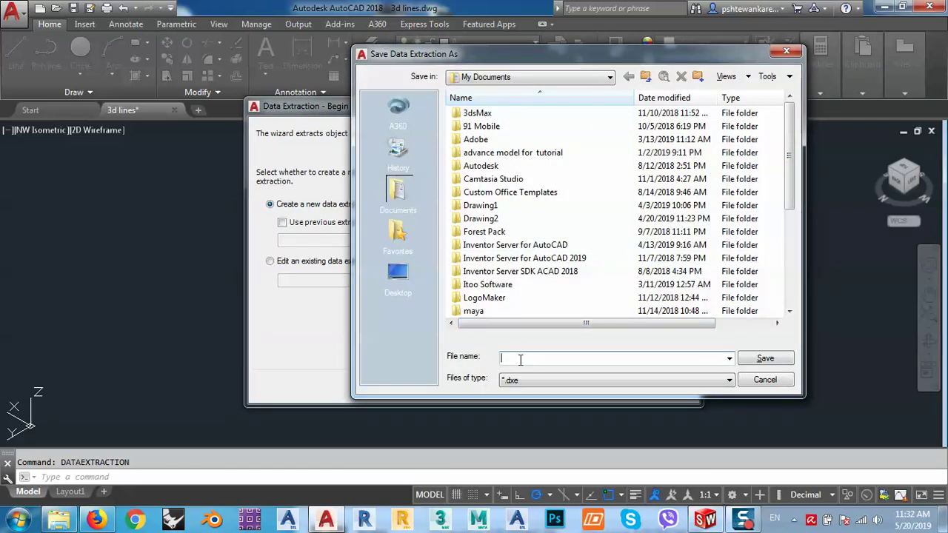
{"action": "type", "text": "space frame lengthes"}
{"action": "left_click", "coordinate": [762, 361]}
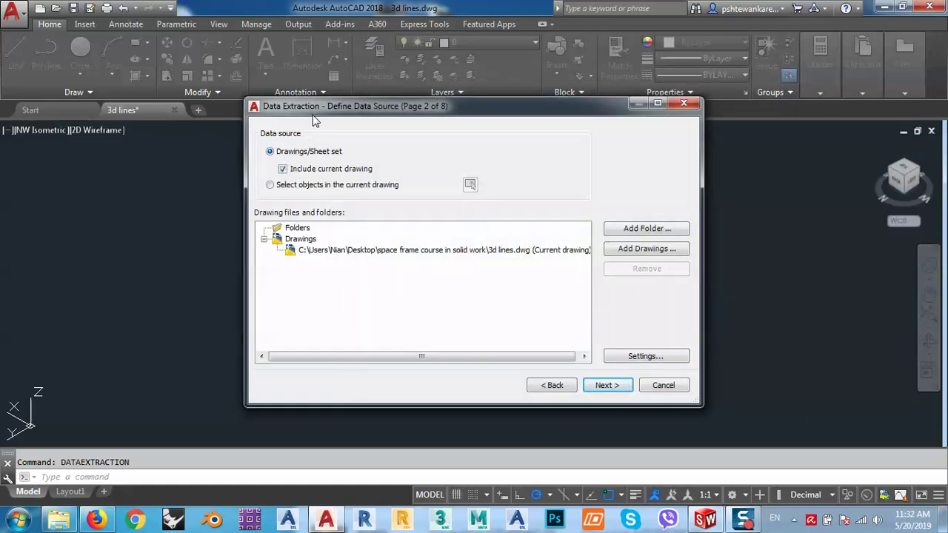
Step: Set the extraction's data source to selected objects in the current drawing and select all lines of the space frame
{"action": "left_click_drag", "start_coordinate": [313, 114], "coordinate": [529, 174]}
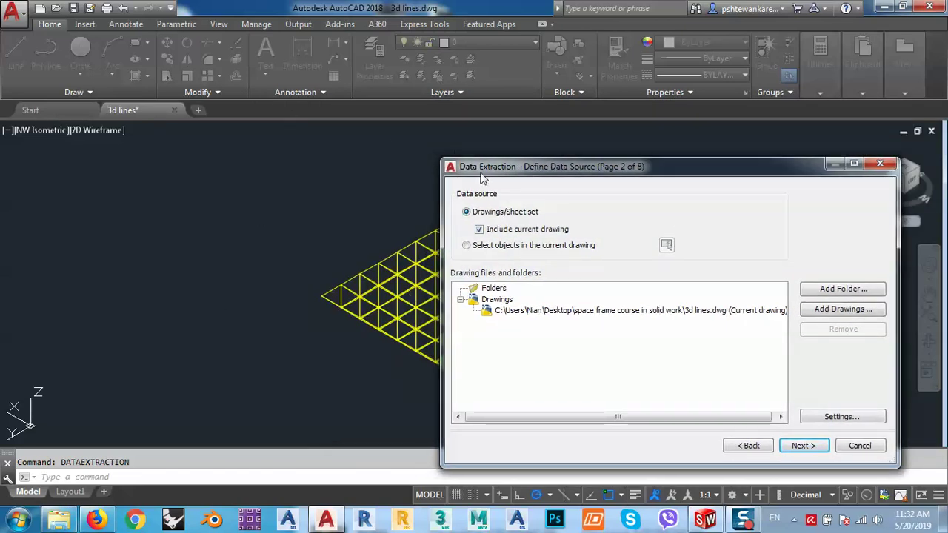
{"action": "left_click_drag", "start_coordinate": [484, 178], "coordinate": [628, 153]}
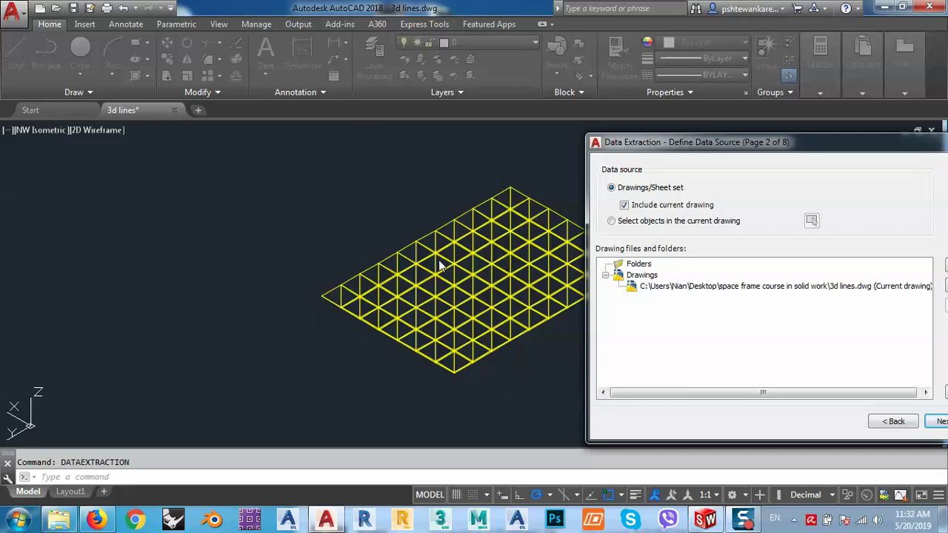
{"action": "left_click", "coordinate": [624, 222]}
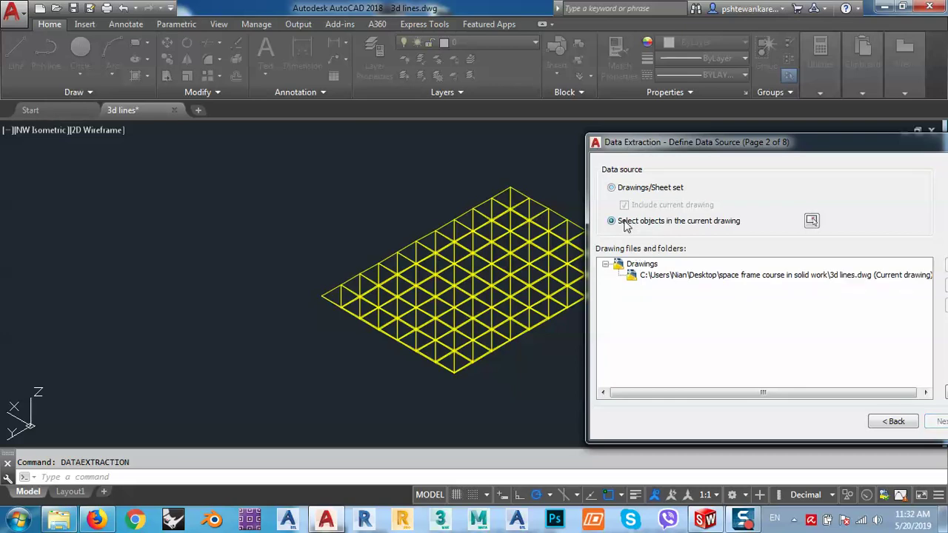
{"action": "left_click", "coordinate": [811, 221]}
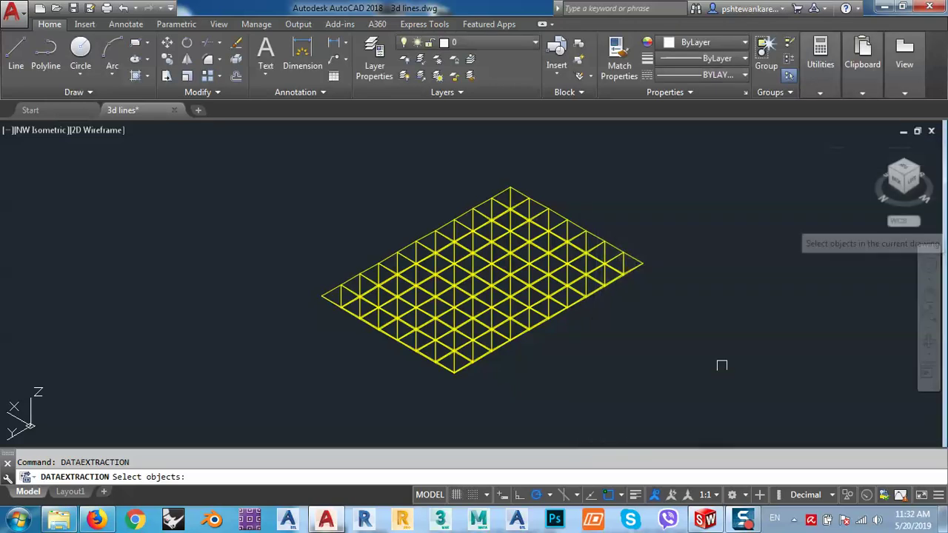
{"action": "mouse_move", "coordinate": [698, 404]}
{"action": "left_mouse_down"}
{"action": "mouse_move", "coordinate": [437, 252]}
{"action": "mouse_move", "coordinate": [318, 214]}
{"action": "left_mouse_up"}
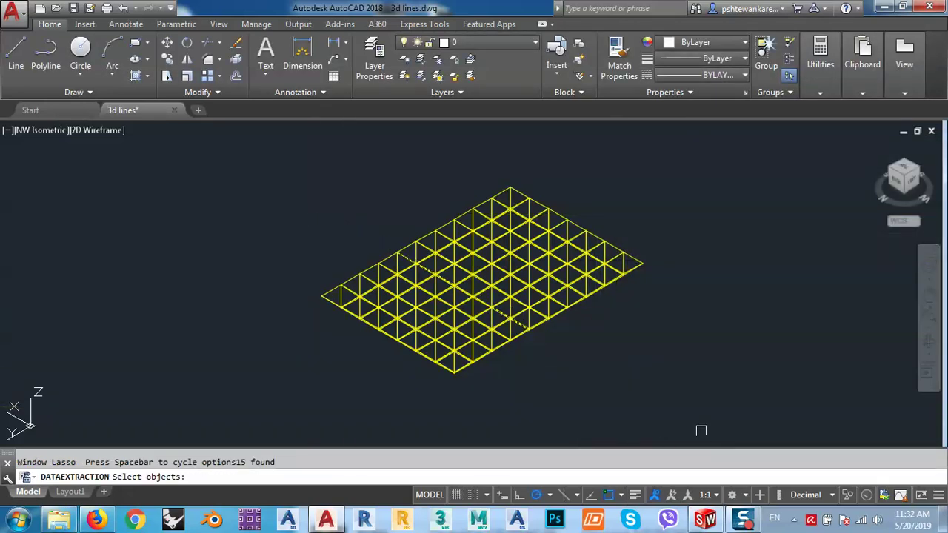
{"action": "left_click", "coordinate": [698, 420]}
{"action": "left_click", "coordinate": [266, 155]}
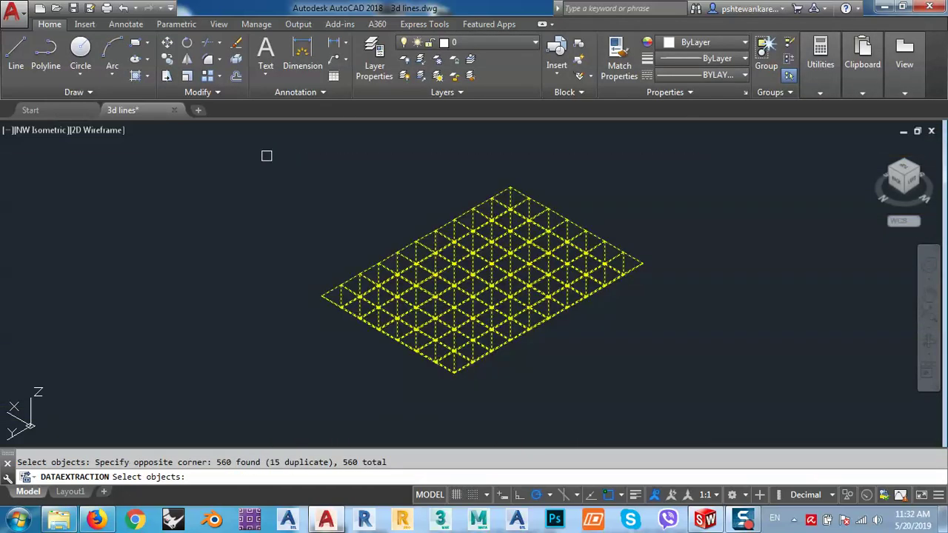
{"action": "key", "text": "Return"}
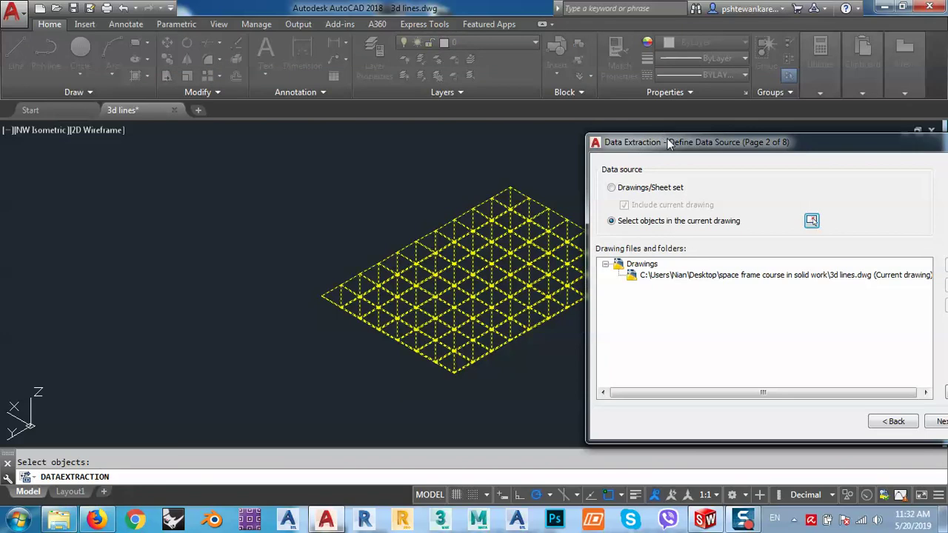
Step: Keep Line as the object type to extract and uncheck all properties in the property list
{"action": "left_click_drag", "start_coordinate": [667, 138], "coordinate": [345, 45]}
{"action": "left_click", "coordinate": [657, 331]}
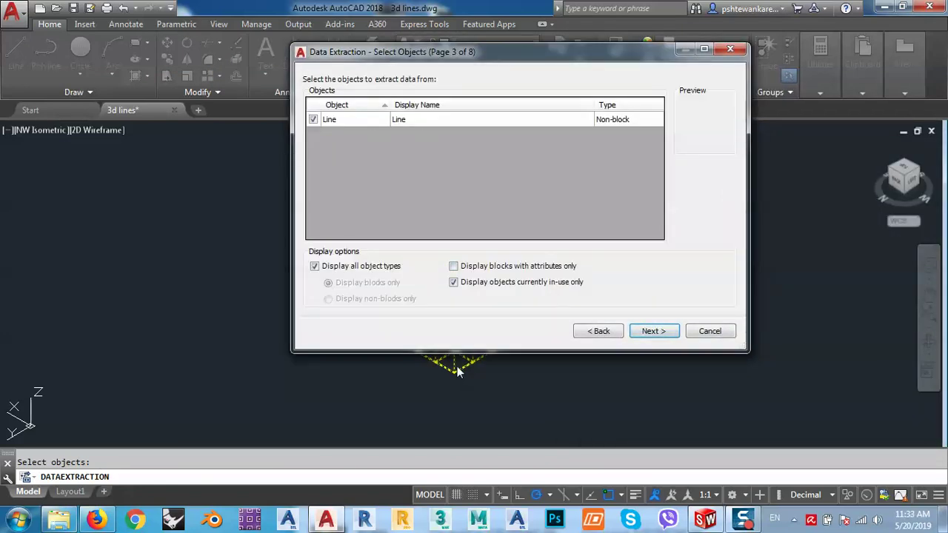
{"action": "left_click", "coordinate": [658, 331]}
{"action": "right_click", "coordinate": [485, 217]}
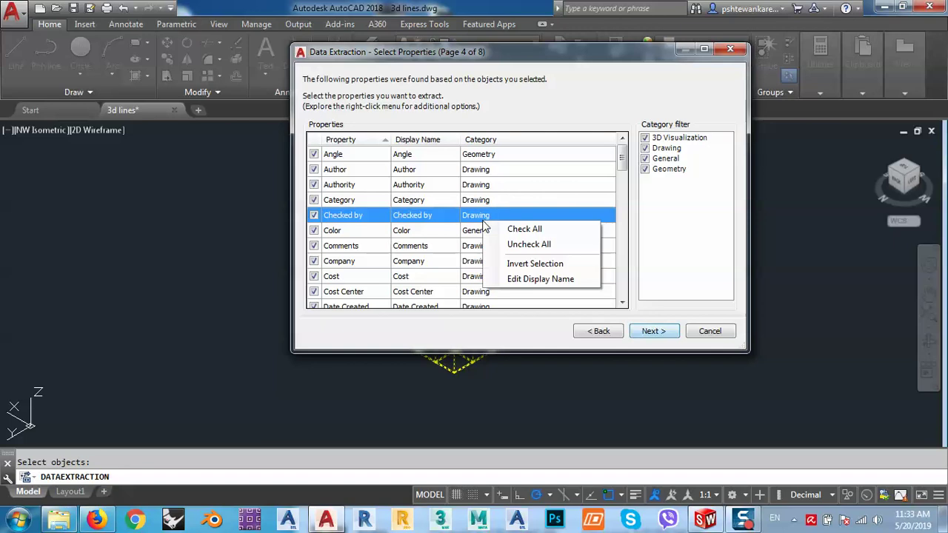
{"action": "left_click", "coordinate": [514, 252]}
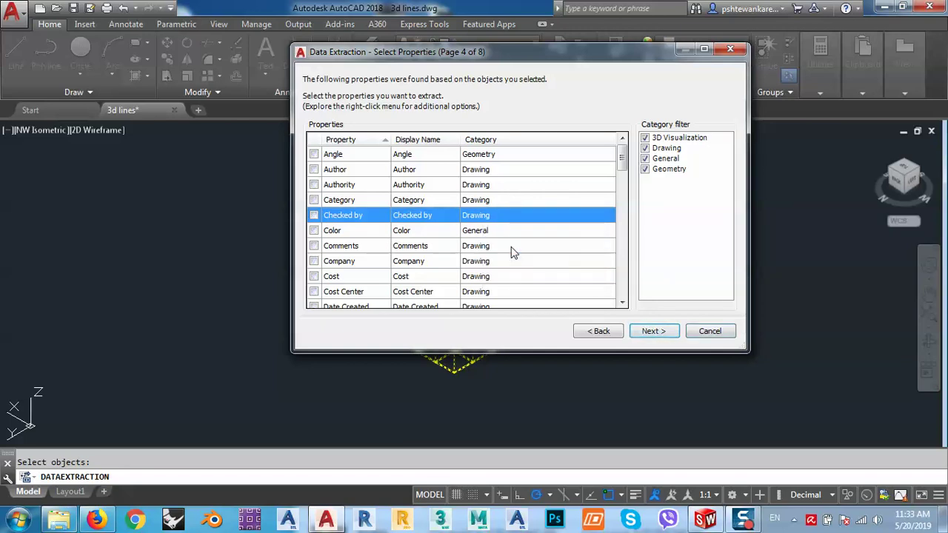
Step: Include only the Length geometry property in the extraction and continue to the Refine Data page
{"action": "left_click", "coordinate": [622, 303]}
{"action": "left_click", "coordinate": [622, 304]}
{"action": "left_click", "coordinate": [622, 303]}
{"action": "left_click", "coordinate": [622, 303]}
{"action": "left_click", "coordinate": [622, 304]}
{"action": "left_click", "coordinate": [622, 303]}
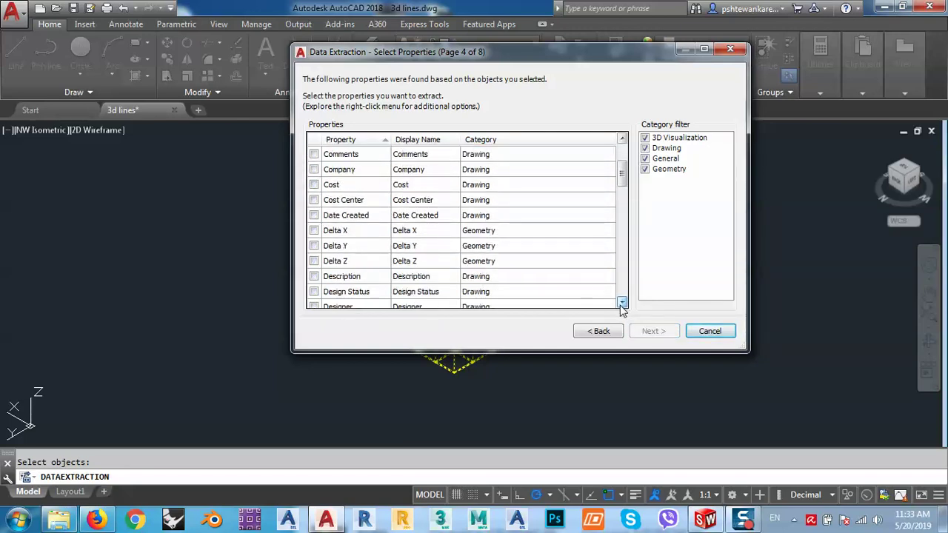
{"action": "left_click", "coordinate": [622, 303]}
{"action": "left_click", "coordinate": [622, 304]}
{"action": "left_click", "coordinate": [622, 304]}
{"action": "left_click", "coordinate": [622, 304]}
{"action": "left_click", "coordinate": [622, 304]}
{"action": "left_click", "coordinate": [622, 303]}
{"action": "left_click", "coordinate": [622, 304]}
{"action": "left_click", "coordinate": [622, 304]}
{"action": "left_click", "coordinate": [622, 304]}
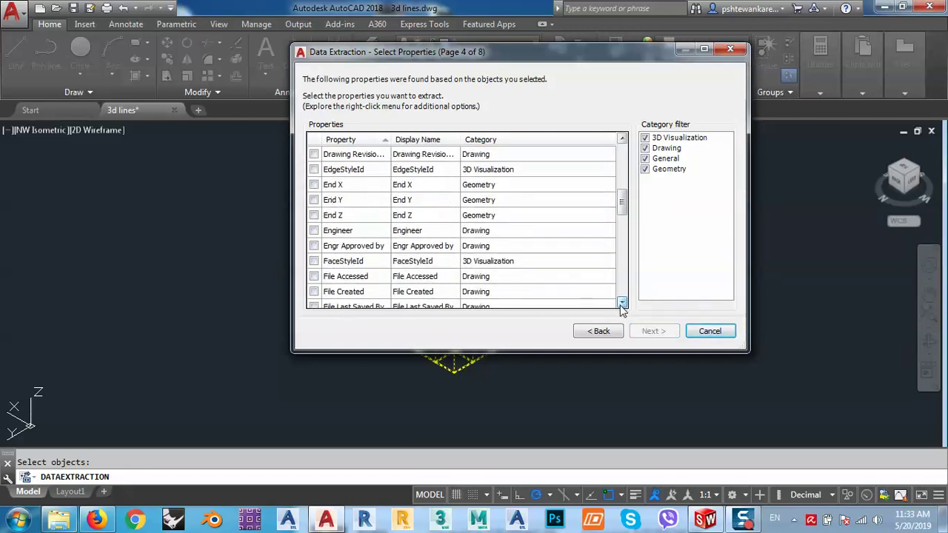
{"action": "left_click", "coordinate": [622, 304]}
{"action": "left_click", "coordinate": [623, 304]}
{"action": "left_click", "coordinate": [622, 304]}
{"action": "left_click", "coordinate": [622, 304]}
{"action": "left_click", "coordinate": [622, 303]}
{"action": "left_click", "coordinate": [622, 303]}
{"action": "left_click", "coordinate": [623, 303]}
{"action": "left_click", "coordinate": [622, 304]}
{"action": "left_click", "coordinate": [622, 303]}
{"action": "left_click", "coordinate": [622, 304]}
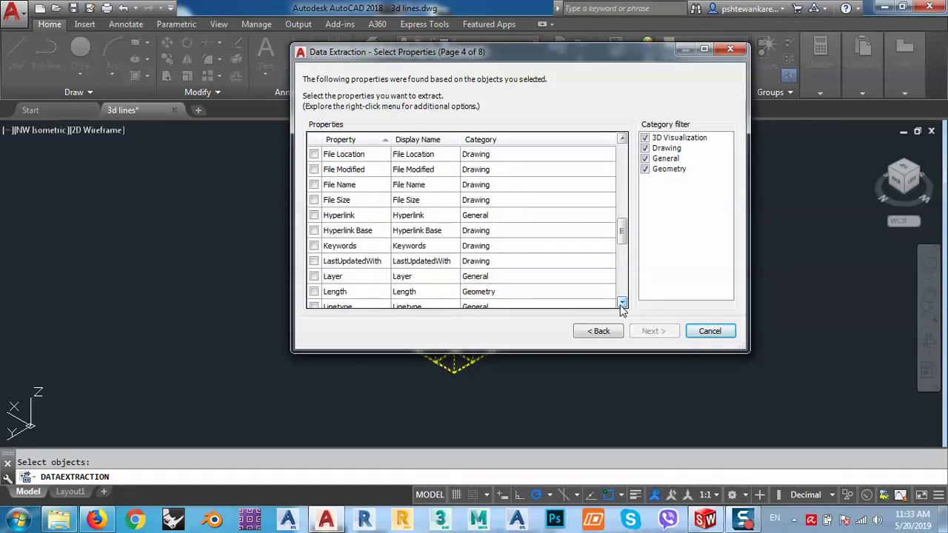
{"action": "left_click", "coordinate": [314, 291]}
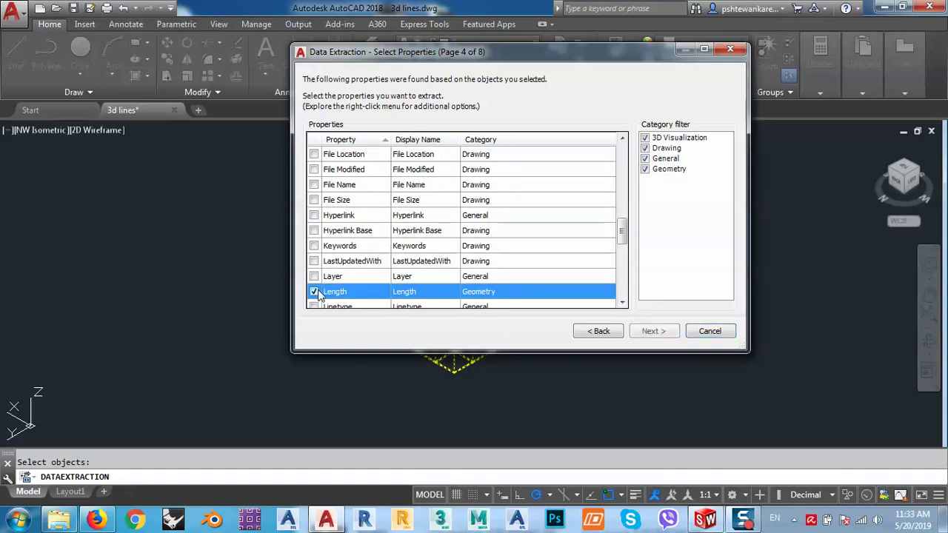
{"action": "left_click", "coordinate": [652, 331]}
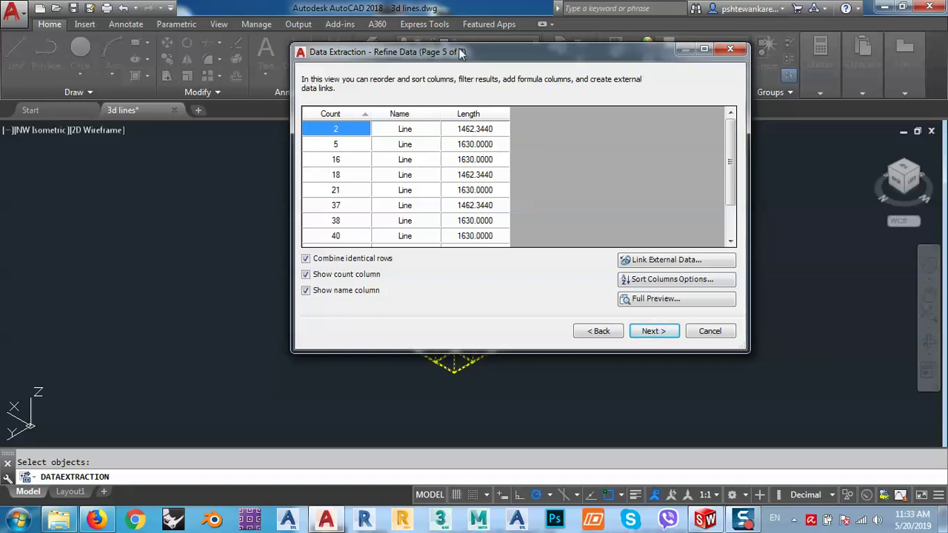
Step: Review the counts and lengths of the extracted lines beside the wireframe, and quit the Data Extraction wizard
{"action": "left_click_drag", "start_coordinate": [460, 52], "coordinate": [611, 119]}
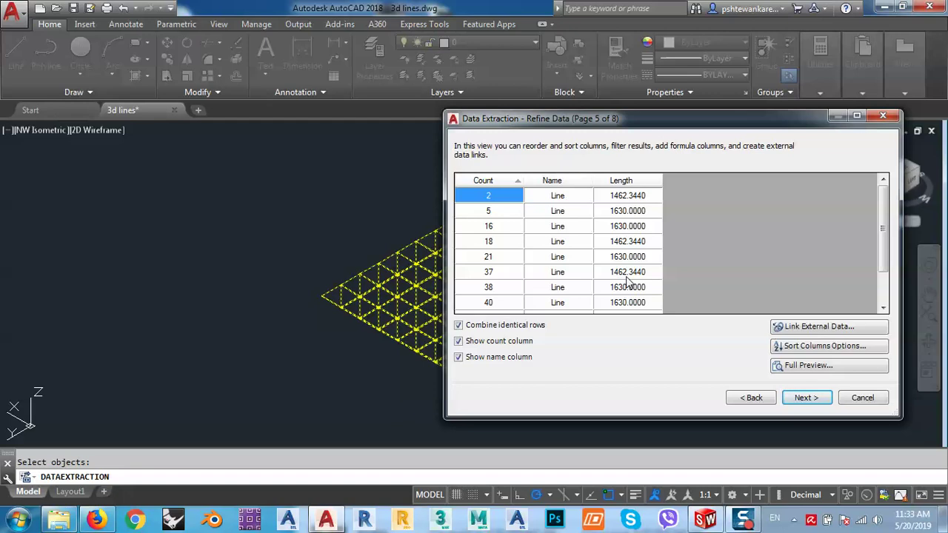
{"action": "left_click", "coordinate": [863, 398]}
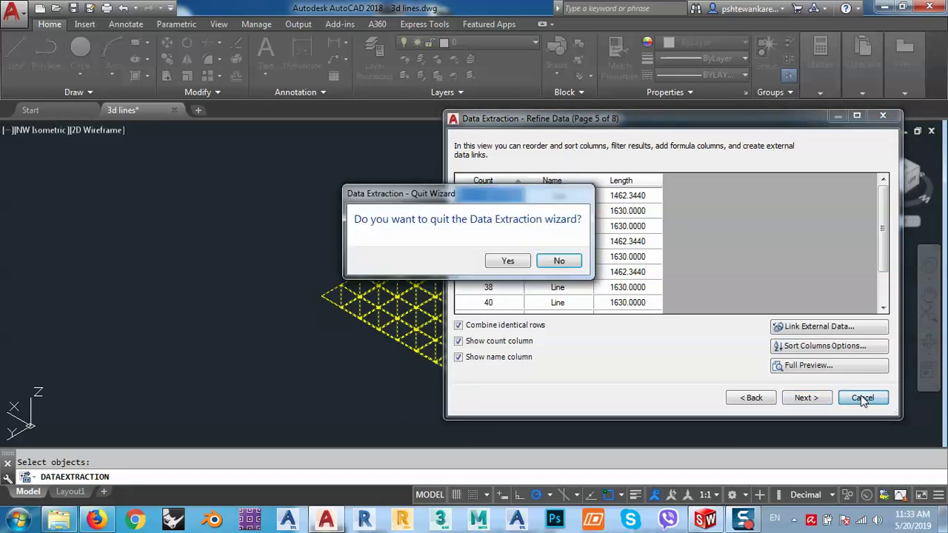
{"action": "left_click", "coordinate": [506, 264]}
{"action": "middle_click_drag", "start_coordinate": [573, 385], "coordinate": [557, 361]}
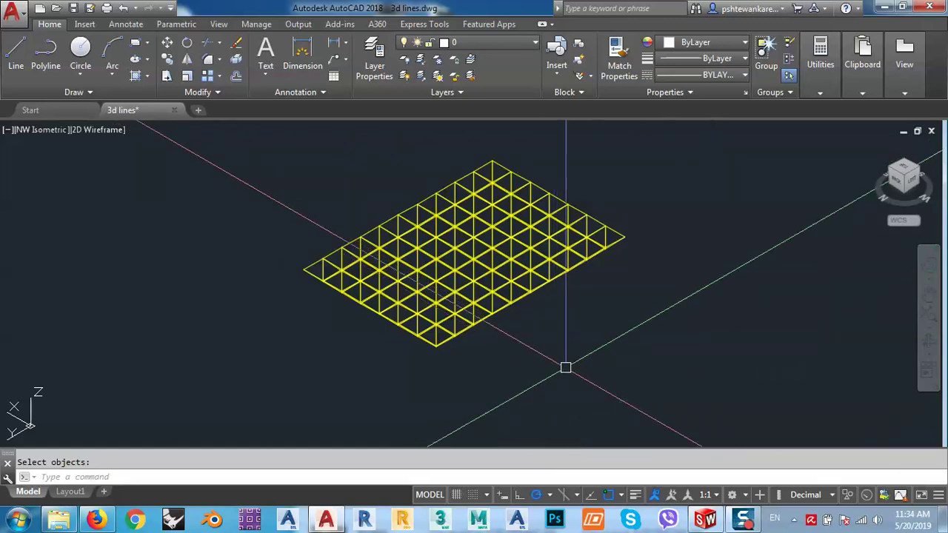
{"action": "middle_click_drag", "start_coordinate": [568, 368], "coordinate": [545, 341]}
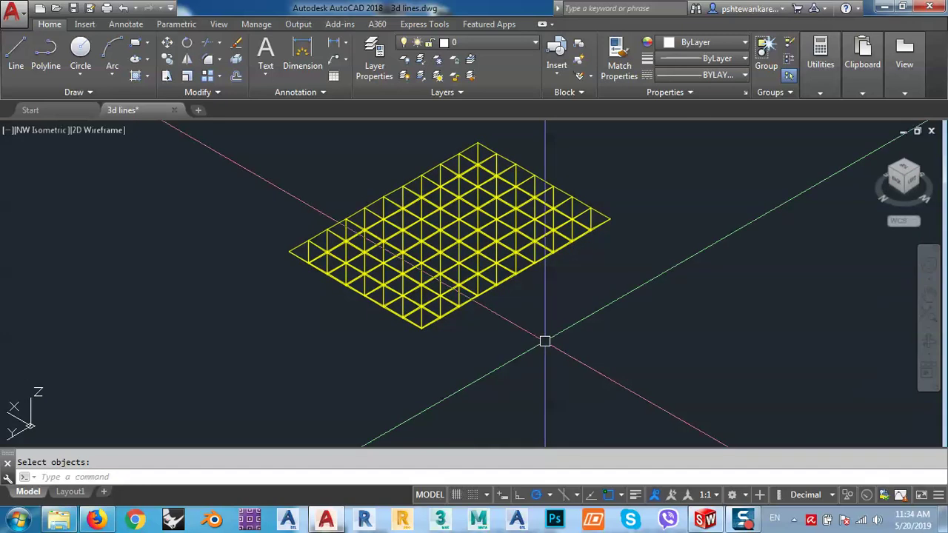
Step: Close the 3d lines drawing without saving its changes and minimize AutoCAD
{"action": "left_click", "coordinate": [175, 111]}
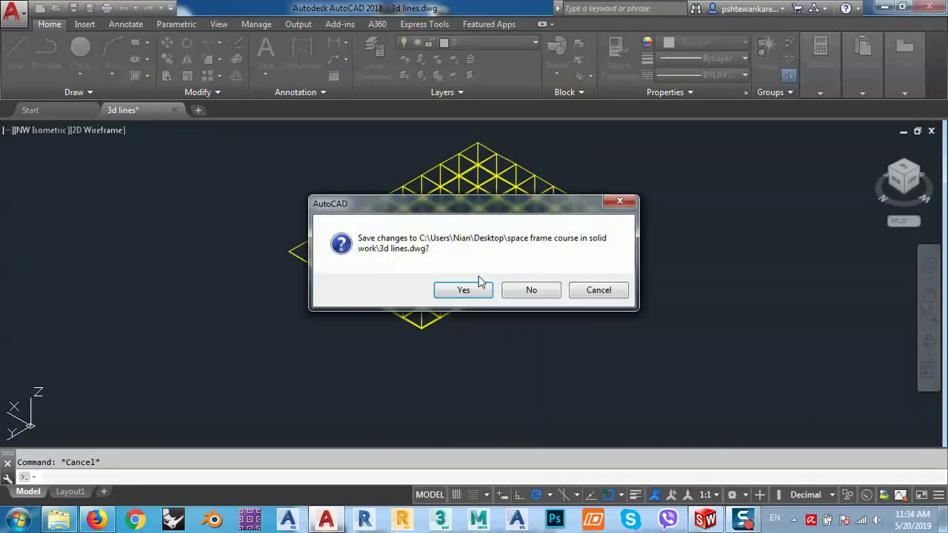
{"action": "left_click", "coordinate": [531, 290]}
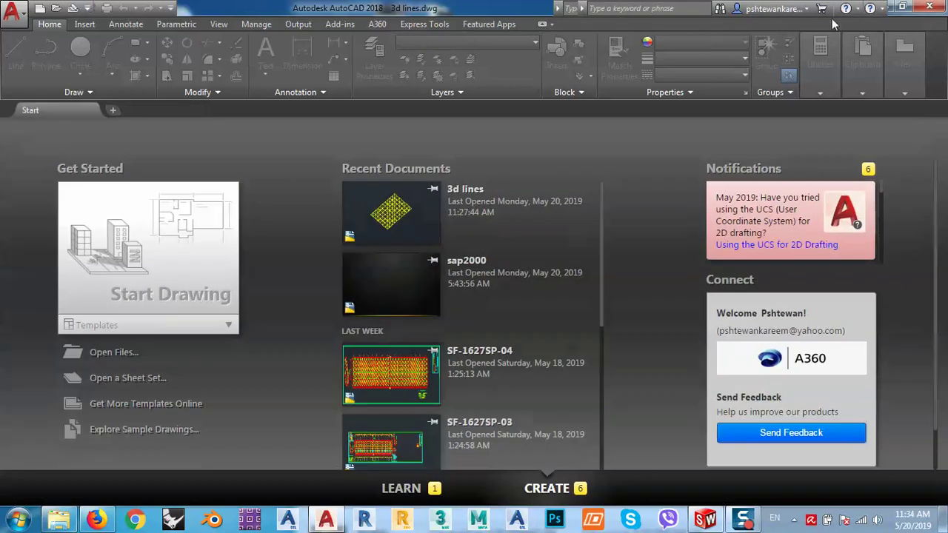
{"action": "left_click", "coordinate": [885, 7]}
{"action": "left_click_drag", "start_coordinate": [704, 87], "coordinate": [667, 85]}
{"action": "left_click", "coordinate": [753, 81]}
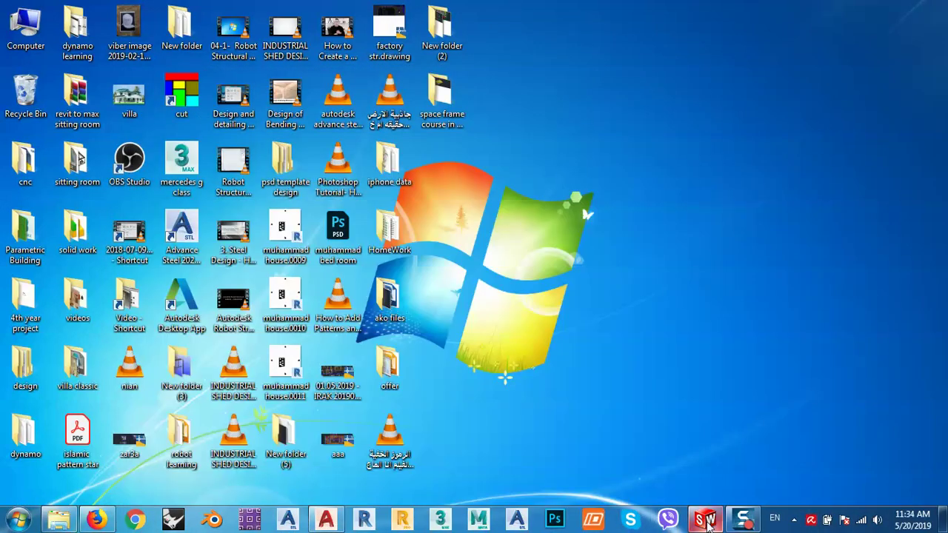
Step: Switch to SolidWorks and create a new part document
{"action": "left_click", "coordinate": [705, 519]}
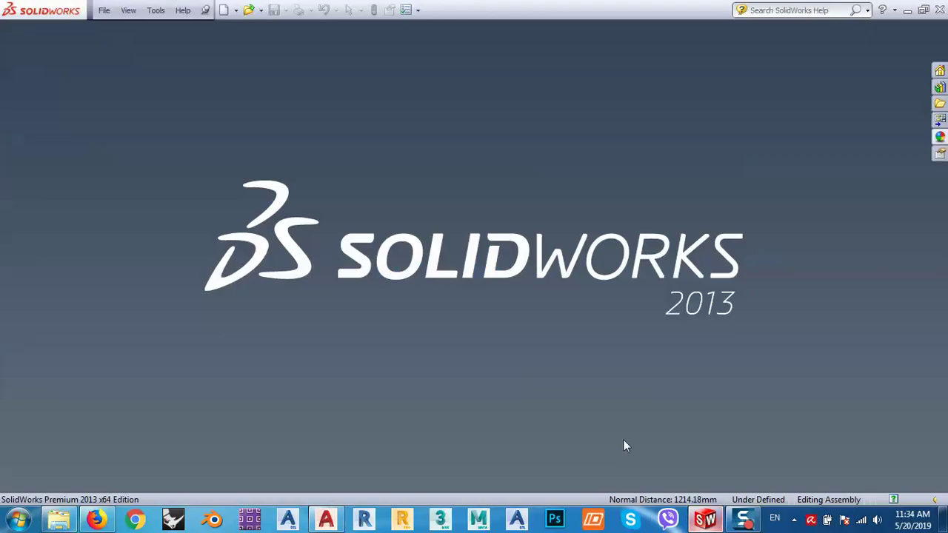
{"action": "left_click", "coordinate": [222, 10]}
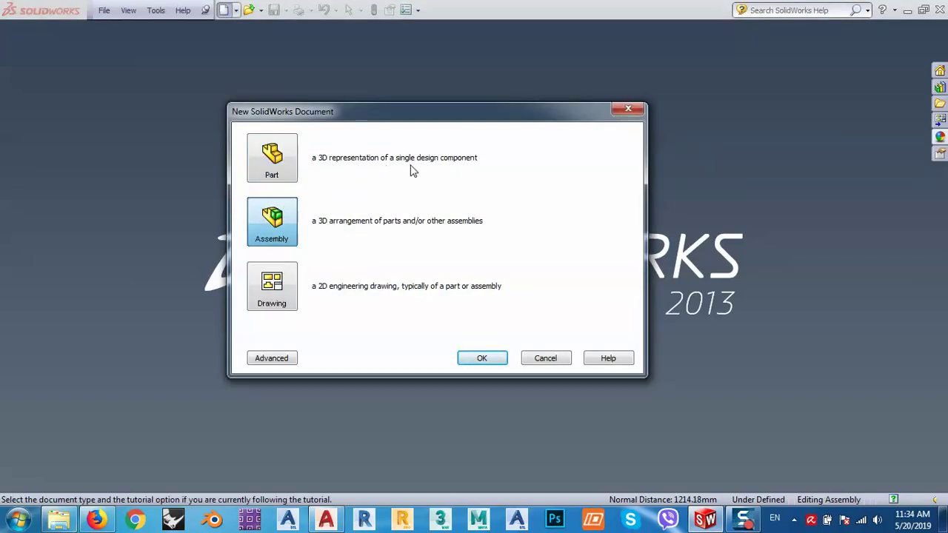
{"action": "left_click", "coordinate": [283, 169]}
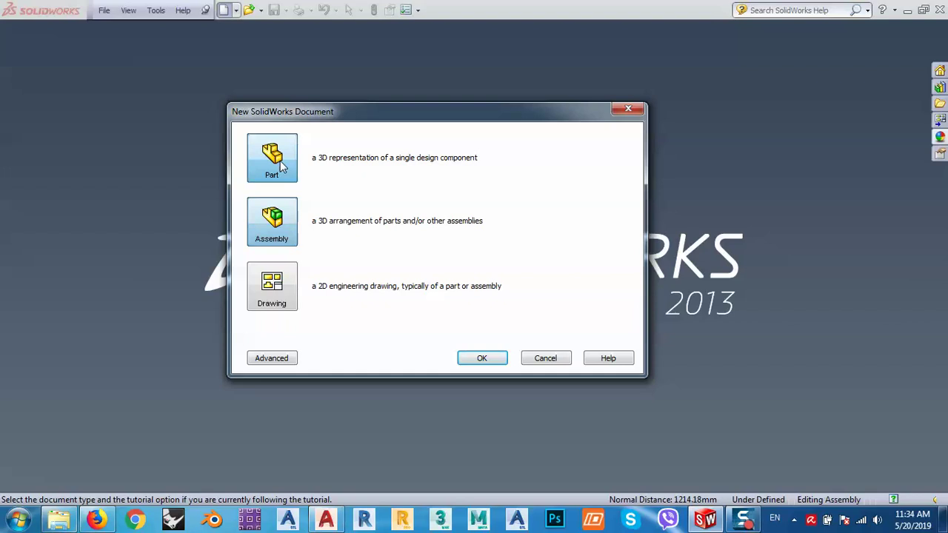
{"action": "left_click", "coordinate": [478, 361]}
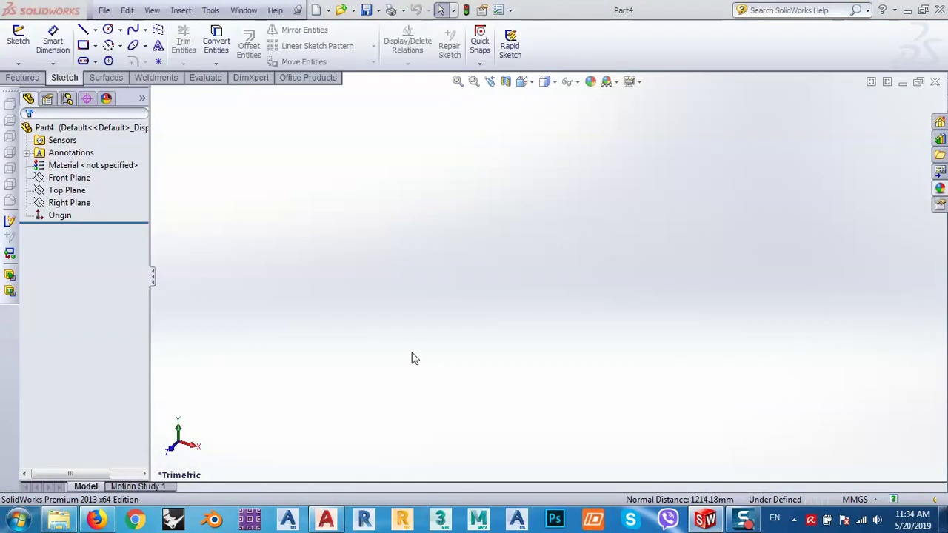
Step: Examine the Mero system and spherical node reference images in Firefox, and return to SolidWorks
{"action": "left_click", "coordinate": [95, 520]}
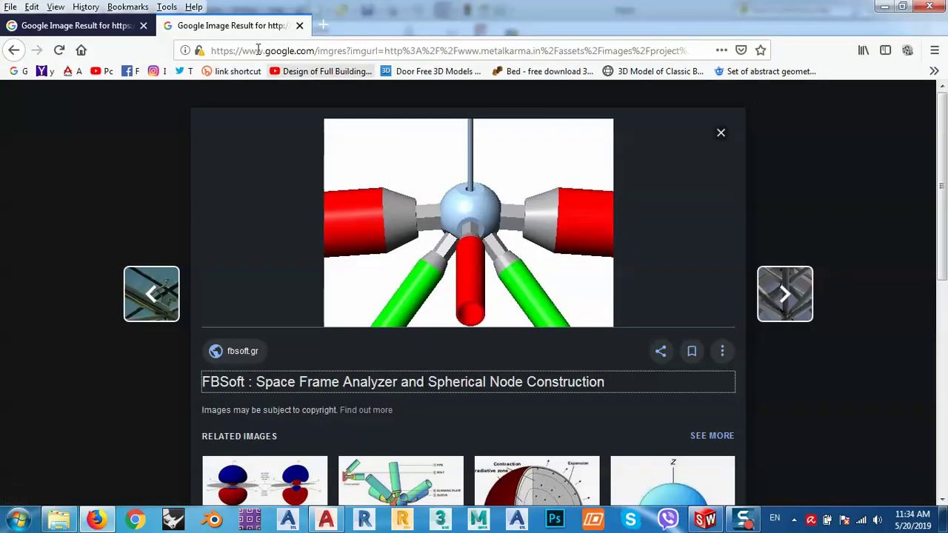
{"action": "left_click", "coordinate": [74, 25]}
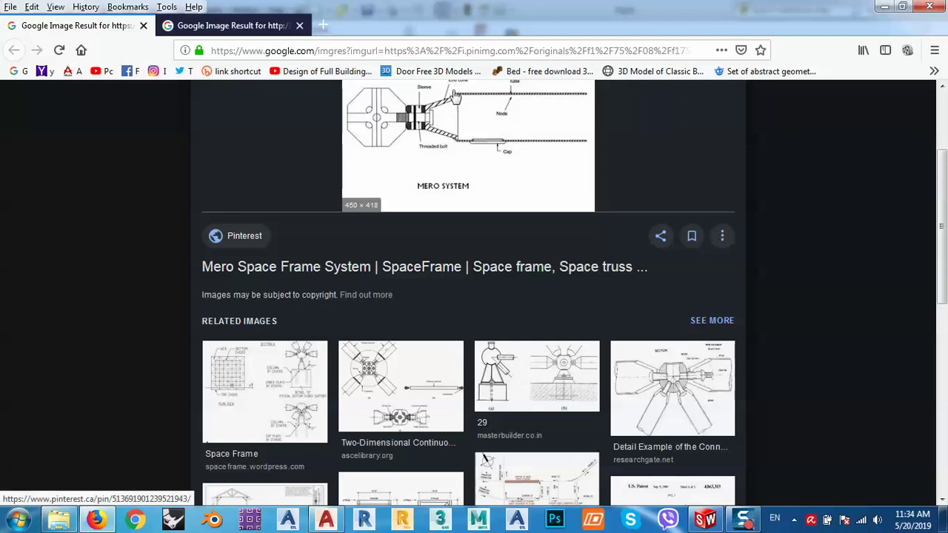
{"action": "left_click", "coordinate": [233, 27]}
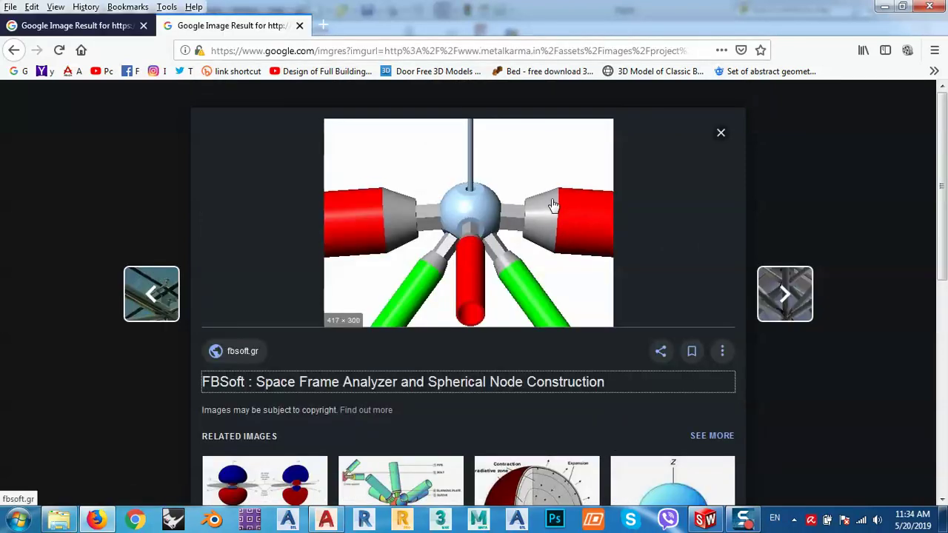
{"action": "scroll", "coordinate": [552, 205], "scroll_direction": "down", "scroll_amount": 5}
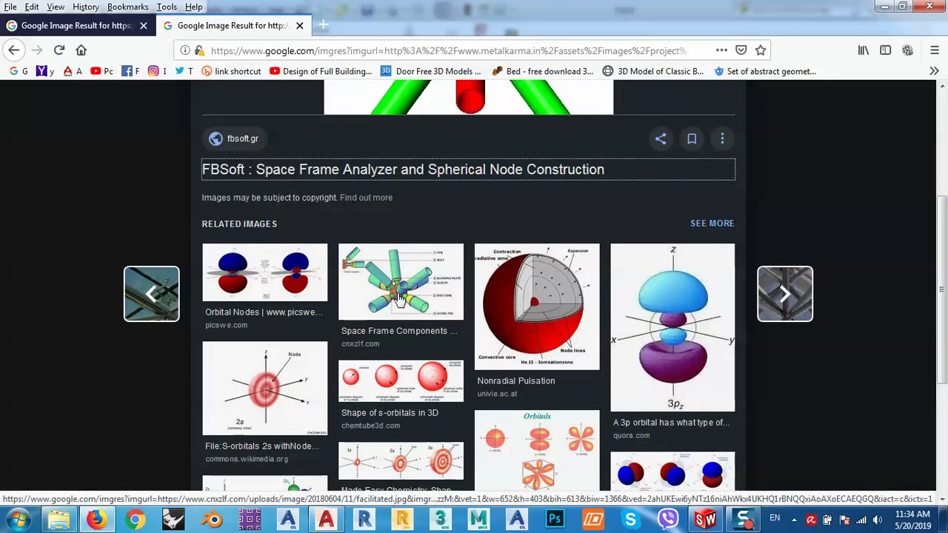
{"action": "scroll", "coordinate": [400, 284], "scroll_direction": "down", "scroll_amount": 4}
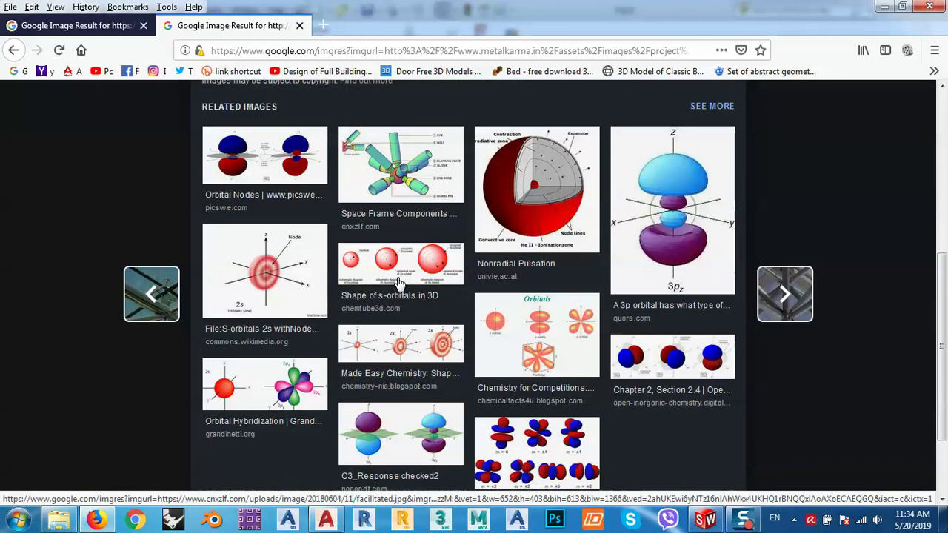
{"action": "scroll", "coordinate": [447, 247], "scroll_direction": "up", "scroll_amount": 9}
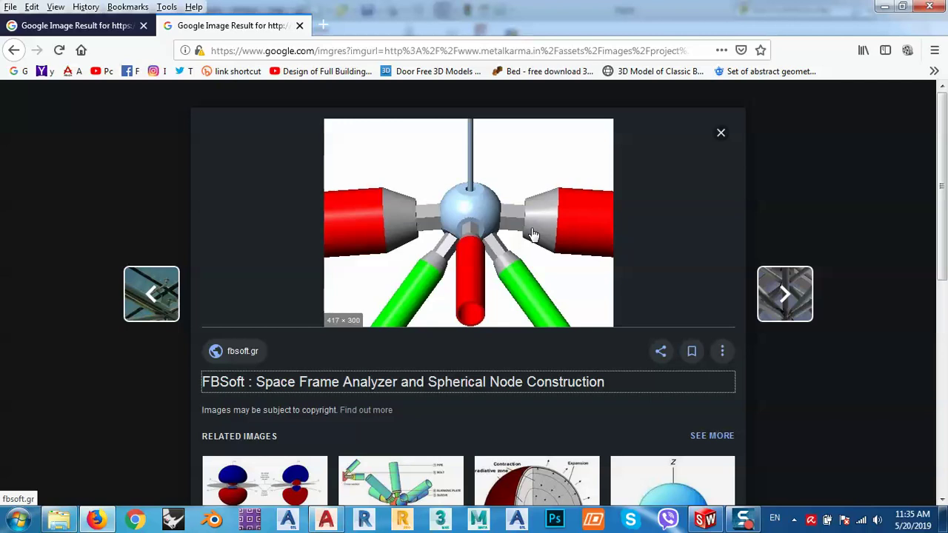
{"action": "left_click", "coordinate": [884, 8]}
Step: Start a new sketch on the Top Plane of the part
{"action": "left_click", "coordinate": [70, 203]}
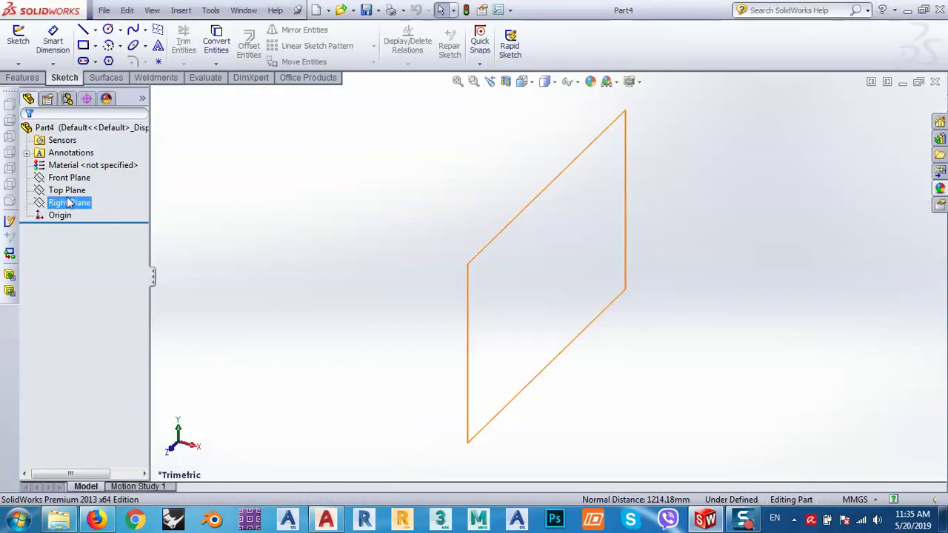
{"action": "left_click", "coordinate": [60, 191]}
{"action": "right_click", "coordinate": [59, 194]}
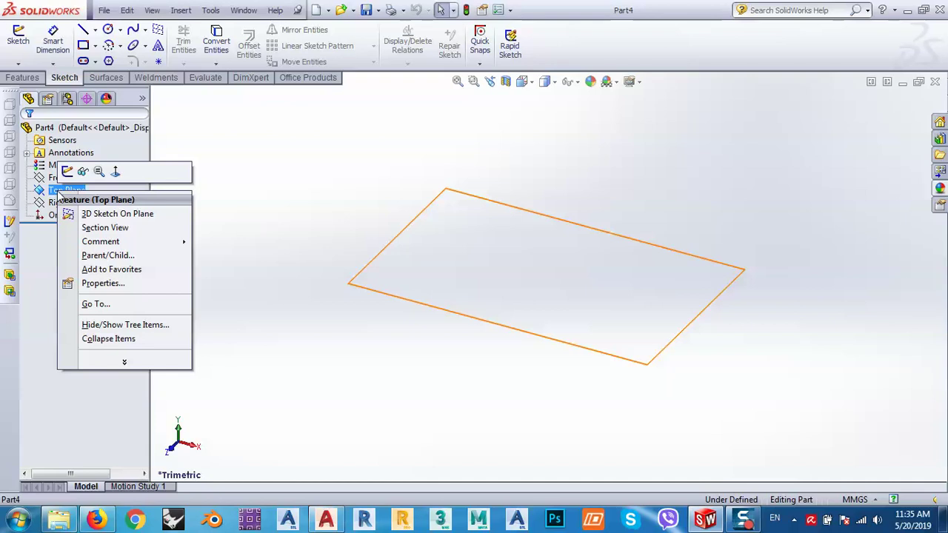
{"action": "left_click", "coordinate": [68, 171]}
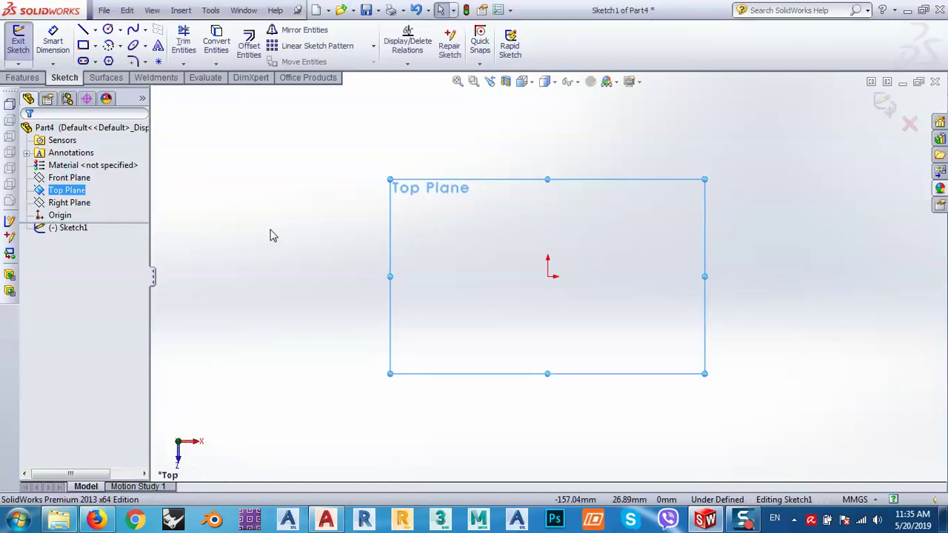
Step: Place two sketch points about 136 mm apart, one on each side of the origin
{"action": "left_click", "coordinate": [158, 61]}
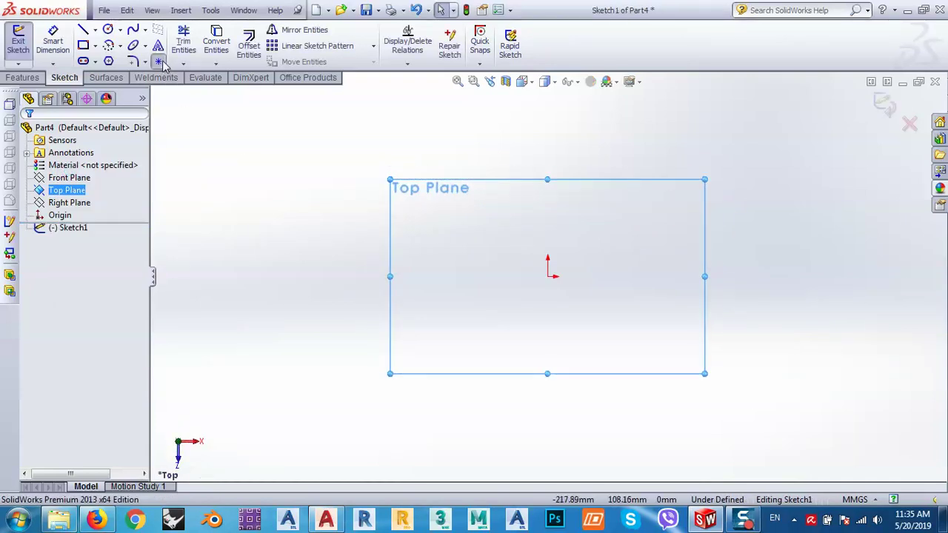
{"action": "left_click", "coordinate": [419, 281]}
{"action": "left_click", "coordinate": [658, 277]}
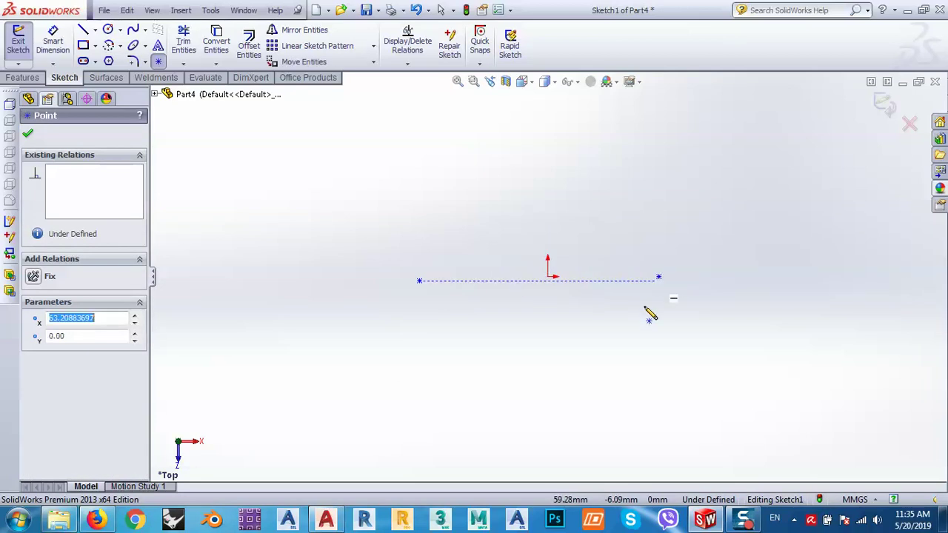
{"action": "key", "text": "Escape"}
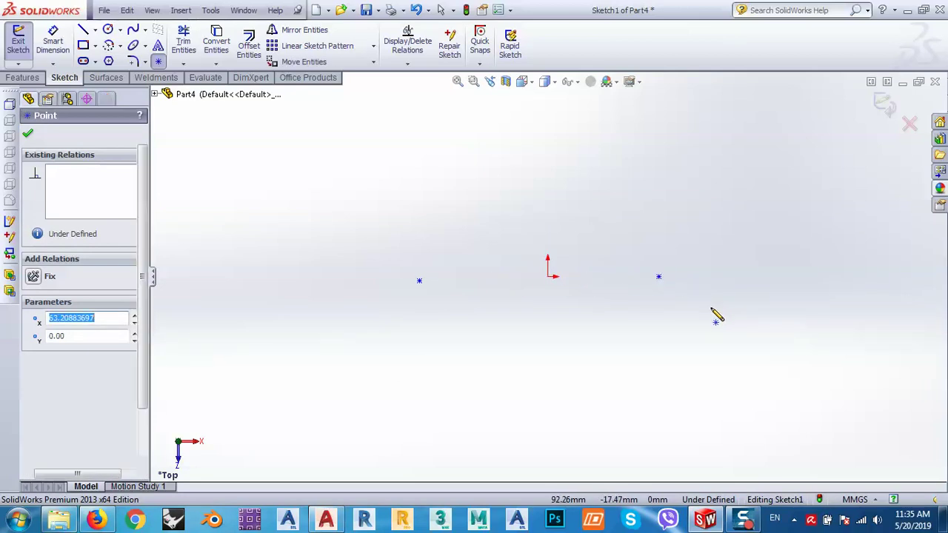
Step: Dimension the distance between the two points as 1630 mm and restore the Top view orientation
{"action": "left_click", "coordinate": [54, 41]}
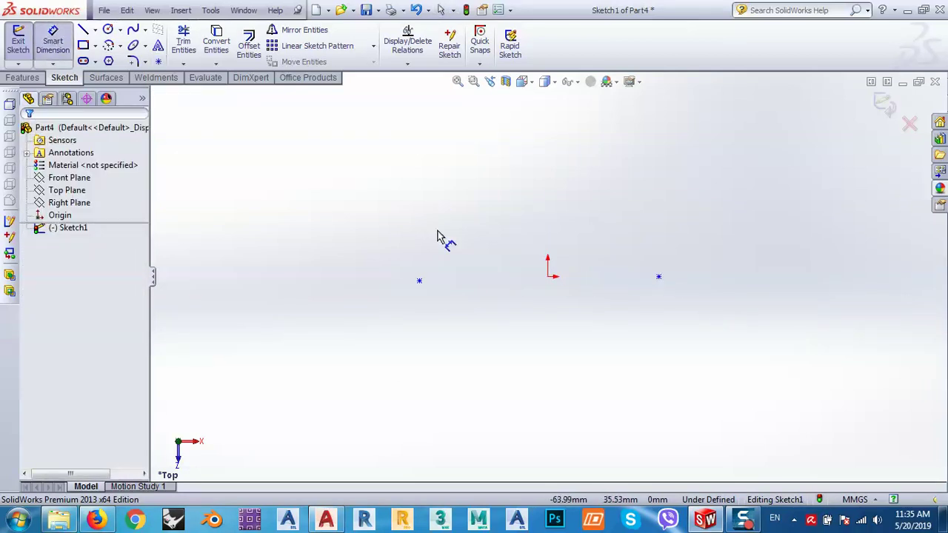
{"action": "left_click", "coordinate": [419, 281]}
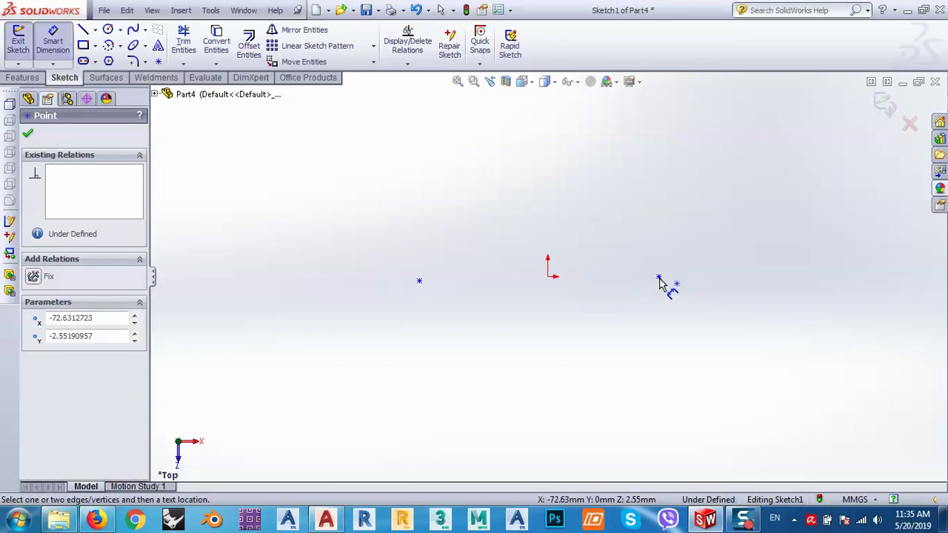
{"action": "left_click", "coordinate": [659, 279]}
{"action": "left_click", "coordinate": [575, 219]}
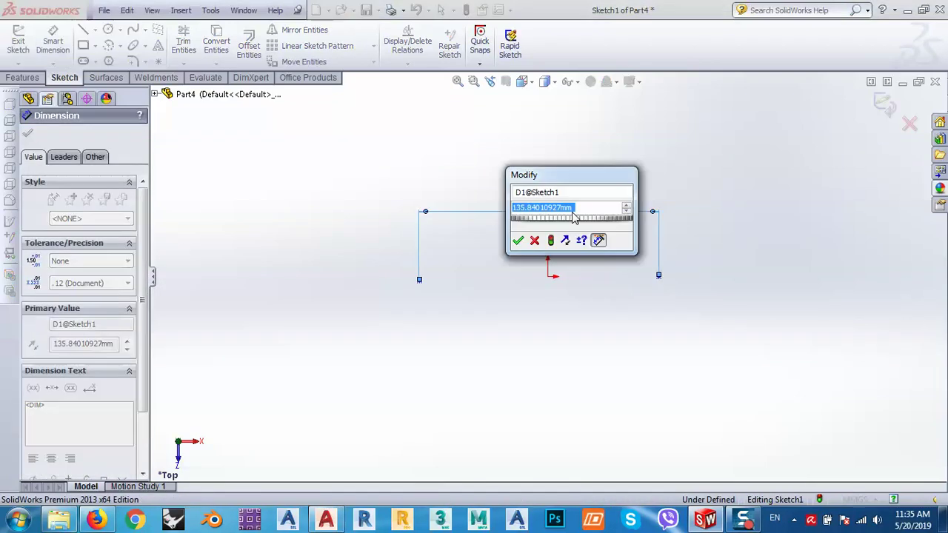
{"action": "type", "text": "16"}
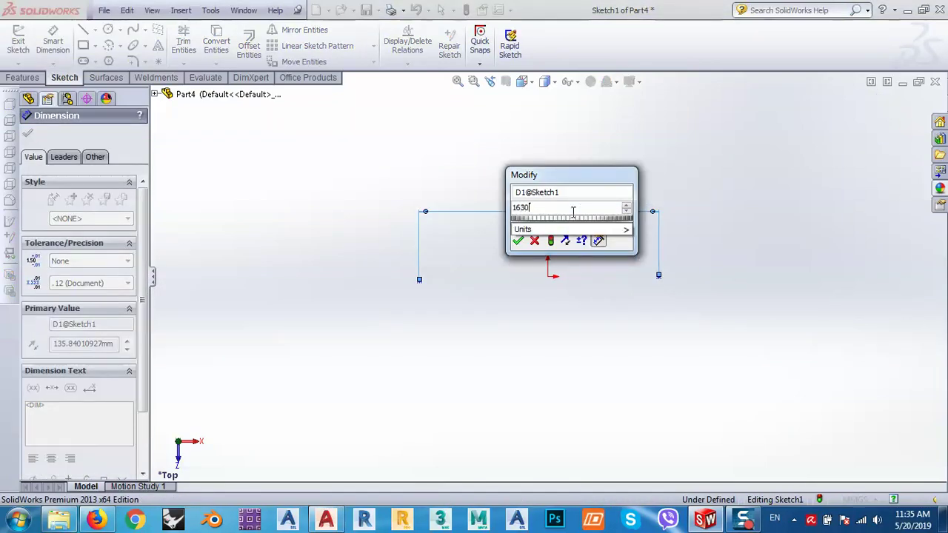
{"action": "type", "text": "30"}
{"action": "key", "text": "Return"}
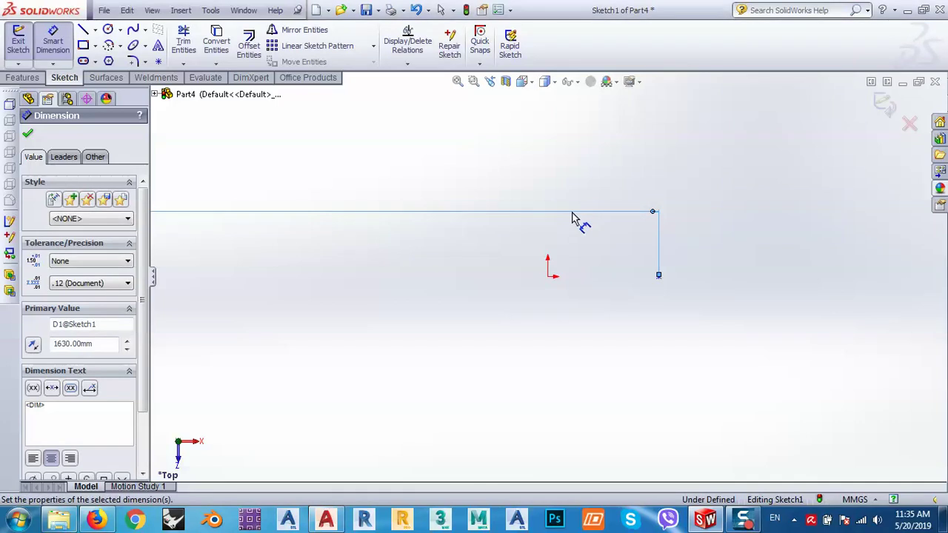
{"action": "key", "text": "f"}
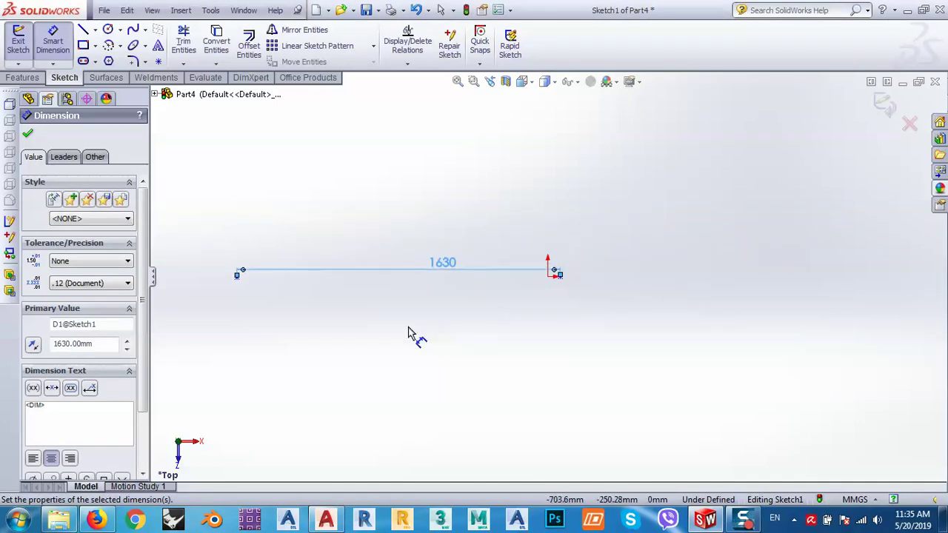
{"action": "mouse_move", "coordinate": [413, 332]}
{"action": "middle_mouse_down"}
{"action": "mouse_move", "coordinate": [422, 324]}
{"action": "mouse_move", "coordinate": [400, 320]}
{"action": "mouse_move", "coordinate": [540, 345]}
{"action": "mouse_move", "coordinate": [417, 321]}
{"action": "mouse_move", "coordinate": [415, 329]}
{"action": "middle_mouse_up"}
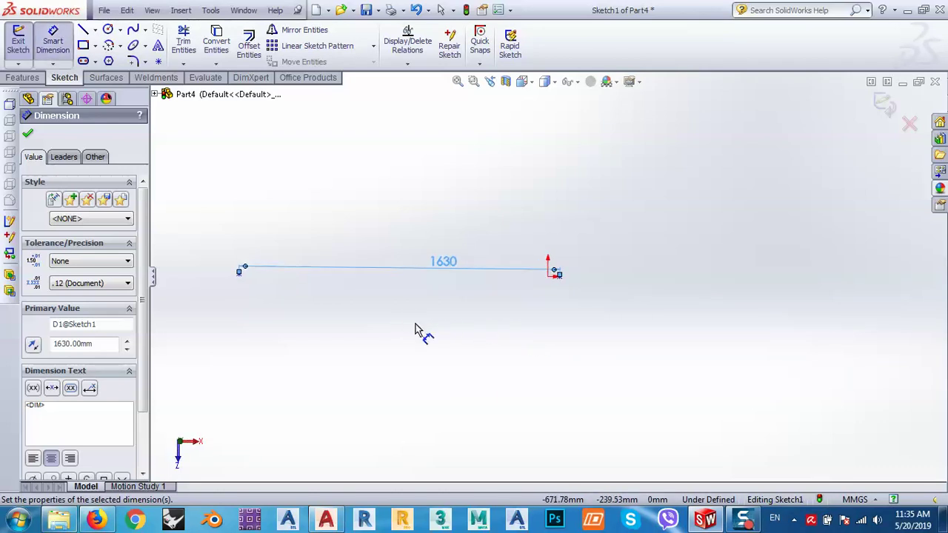
{"action": "left_click", "coordinate": [521, 82]}
{"action": "left_click", "coordinate": [543, 121]}
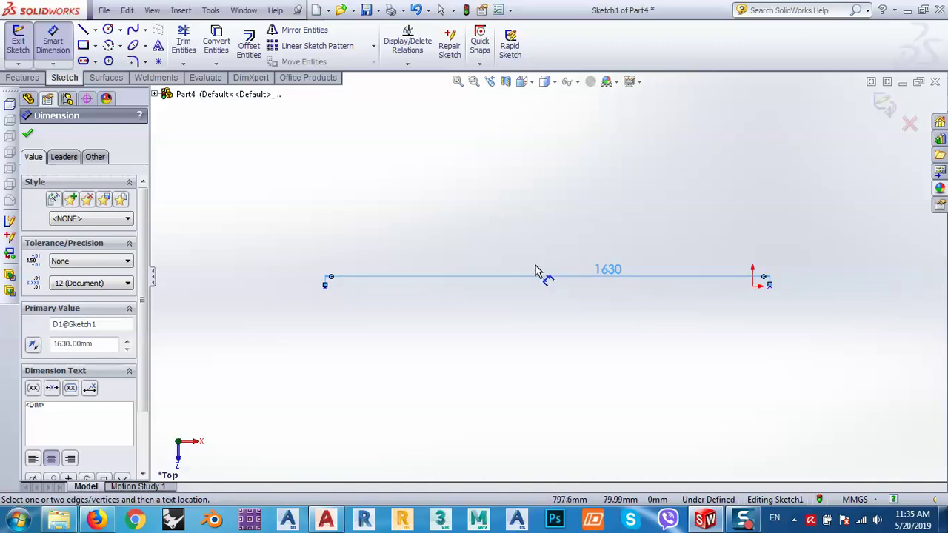
{"action": "key", "text": "Escape"}
{"action": "key", "text": "Escape"}
{"action": "left_click", "coordinate": [745, 522]}
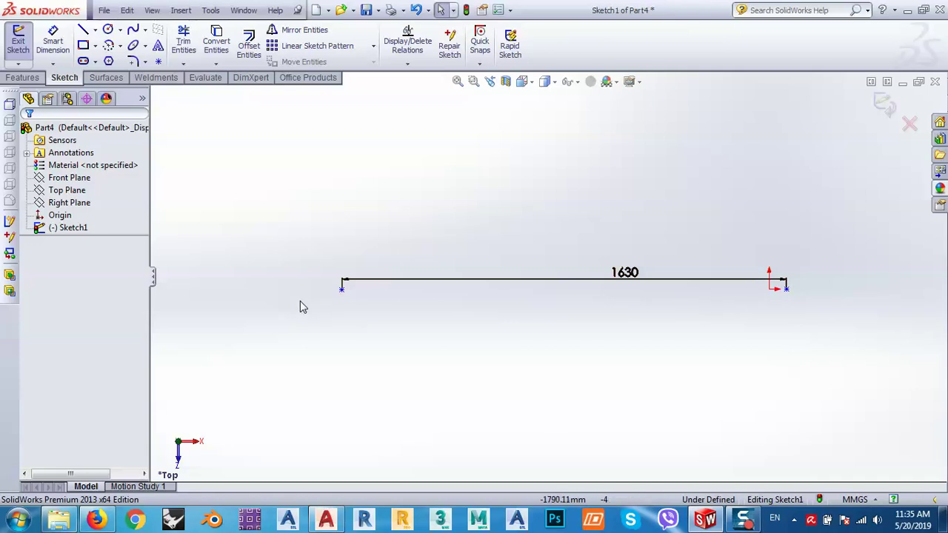
Step: Draw centerlines from the left point to the right point, back to the midpoint, and vertically upward from there
{"action": "left_click", "coordinate": [96, 31]}
{"action": "left_click", "coordinate": [115, 59]}
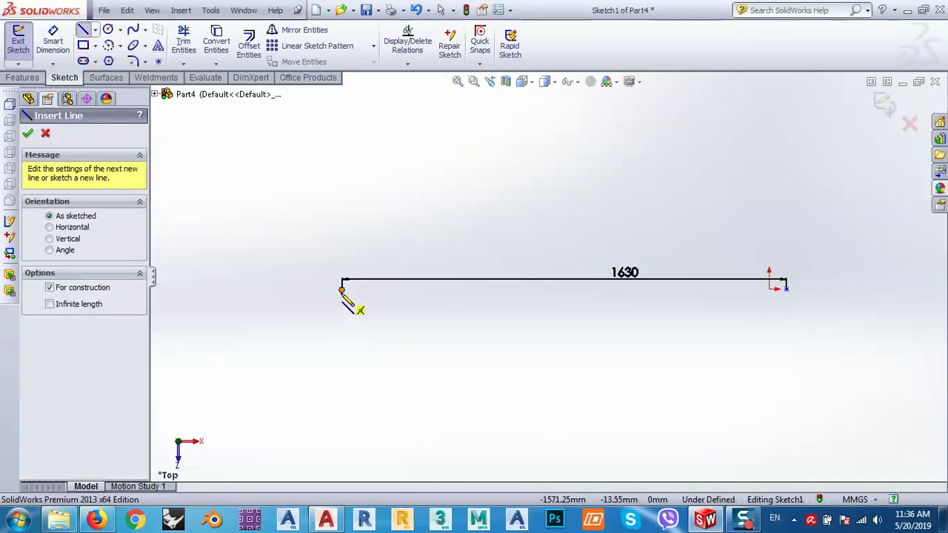
{"action": "left_click", "coordinate": [343, 289]}
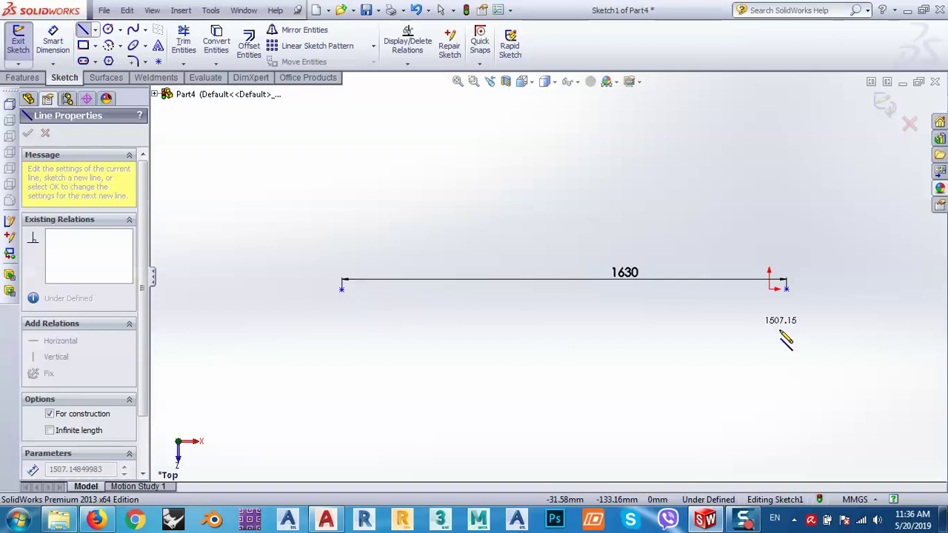
{"action": "left_click", "coordinate": [786, 290]}
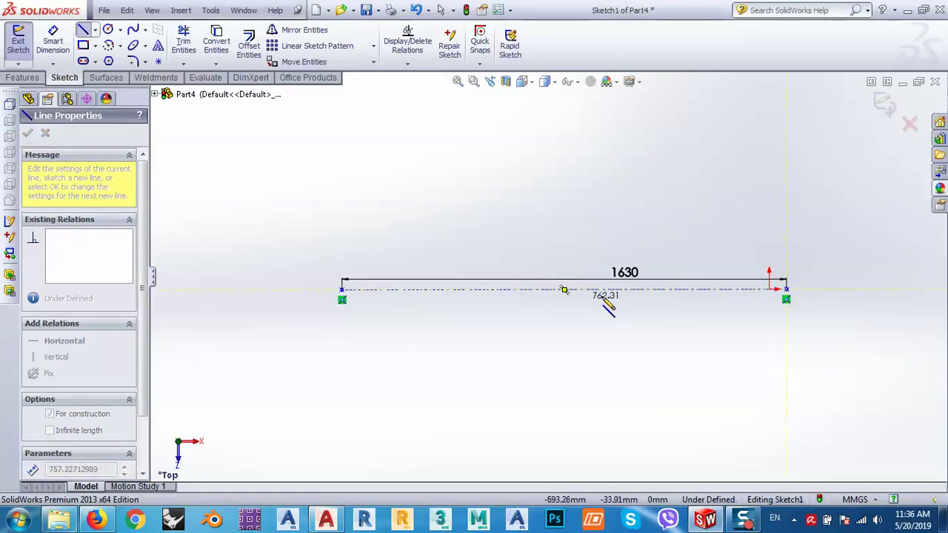
{"action": "left_click", "coordinate": [564, 289]}
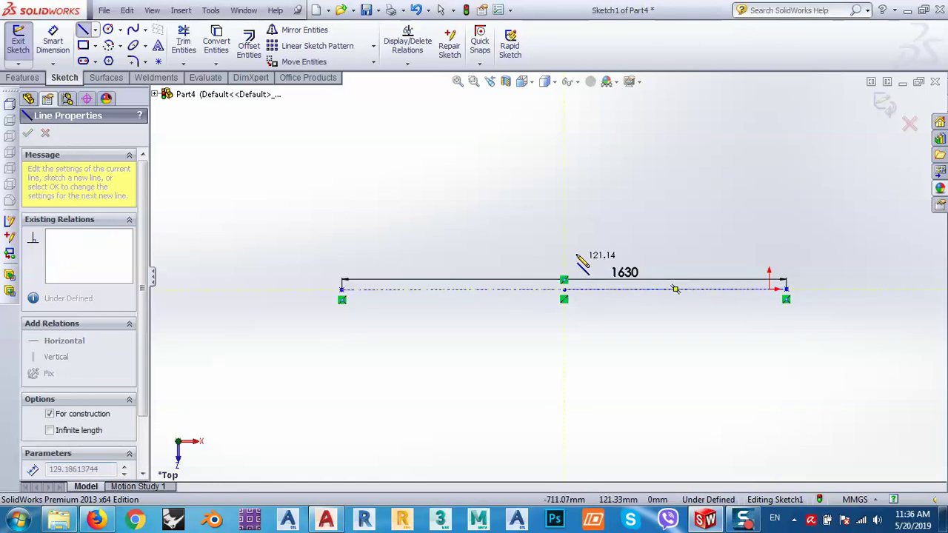
{"action": "left_click", "coordinate": [565, 226]}
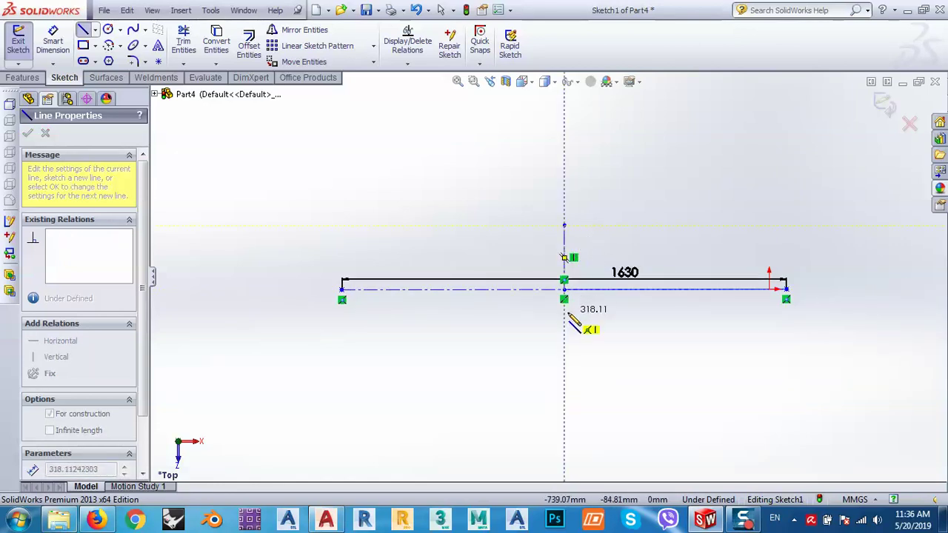
{"action": "key", "text": "Escape"}
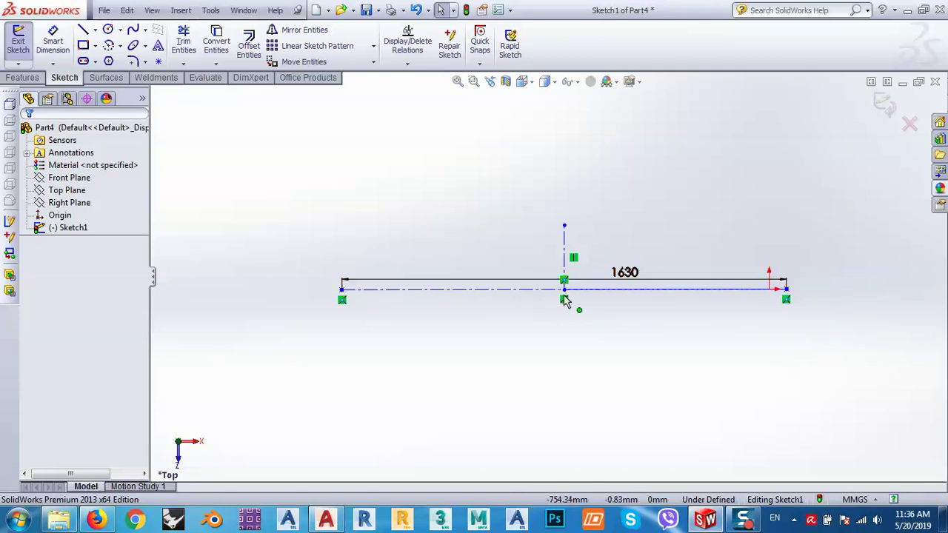
{"action": "scroll", "coordinate": [565, 296], "scroll_direction": "up", "scroll_amount": 3}
{"action": "scroll", "coordinate": [557, 280], "scroll_direction": "down", "scroll_amount": 4}
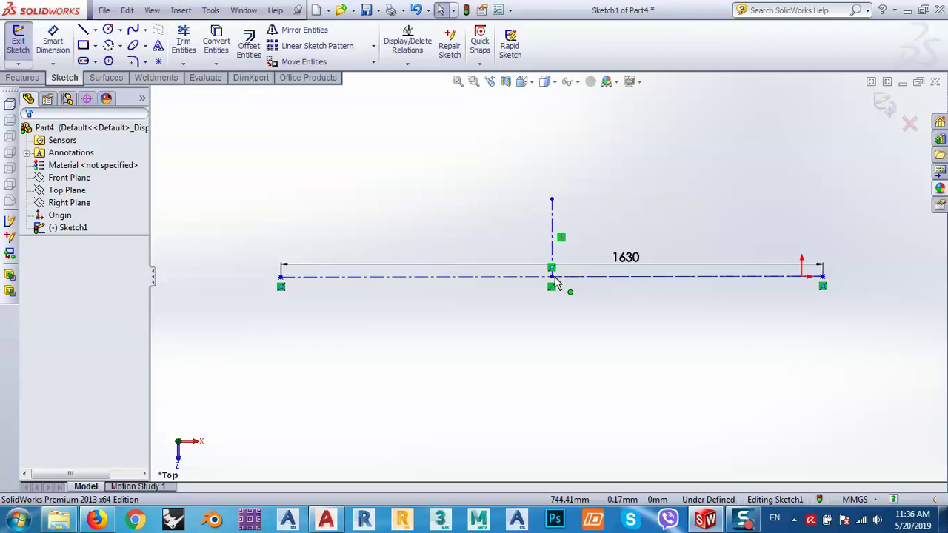
{"action": "scroll", "coordinate": [293, 277], "scroll_direction": "down", "scroll_amount": 1}
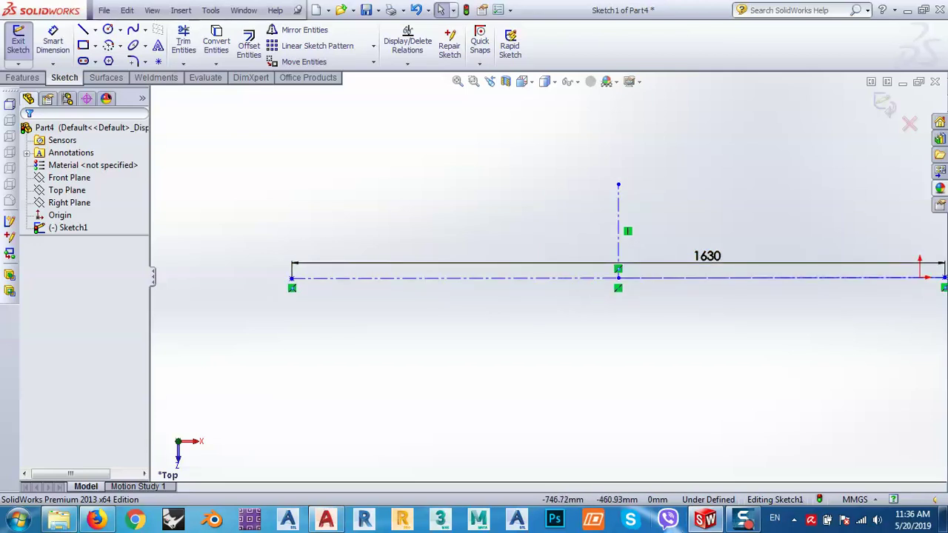
Step: Switch to Firefox to examine how the tubes, cones and sleeves meet the spherical node, and return to SolidWorks
{"action": "left_click", "coordinate": [711, 518]}
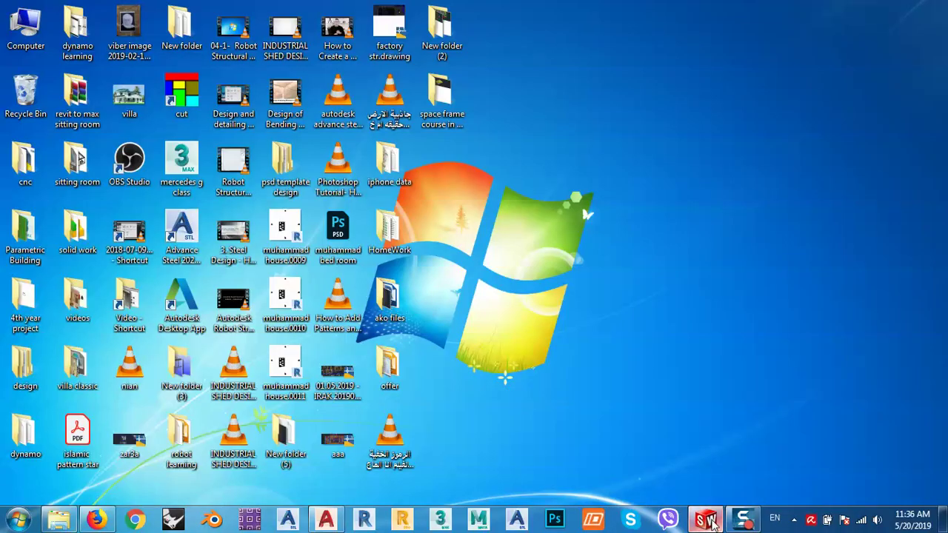
{"action": "left_click", "coordinate": [706, 521]}
{"action": "left_click", "coordinate": [96, 521]}
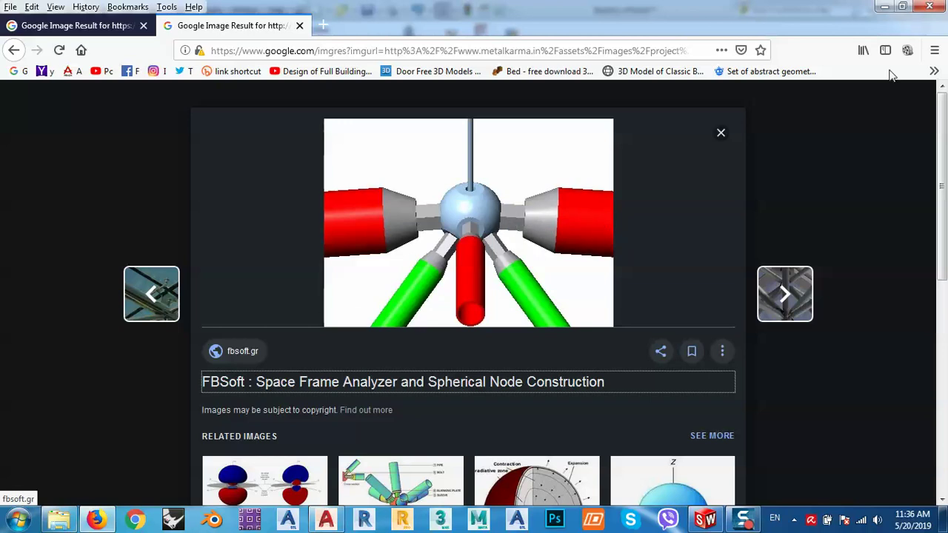
{"action": "left_click", "coordinate": [882, 9]}
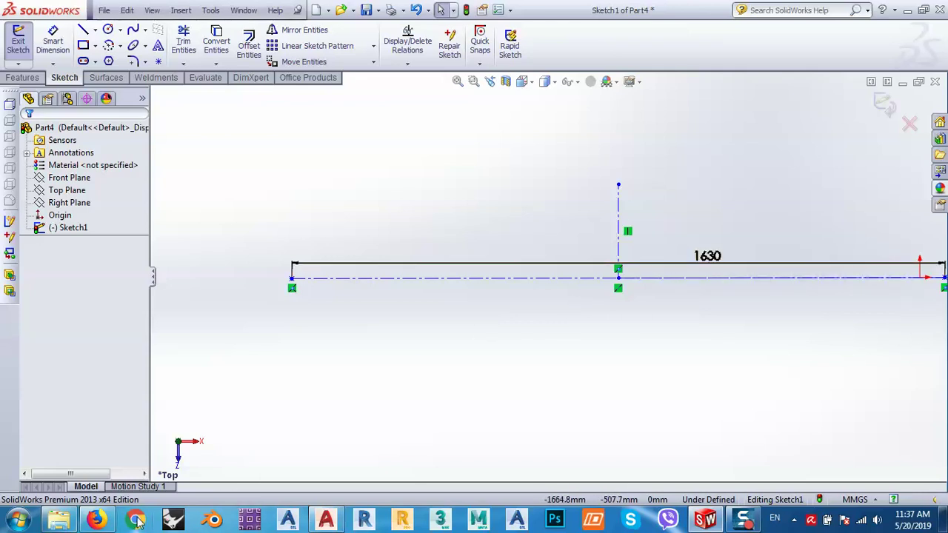
{"action": "mouse_move", "coordinate": [134, 521]}
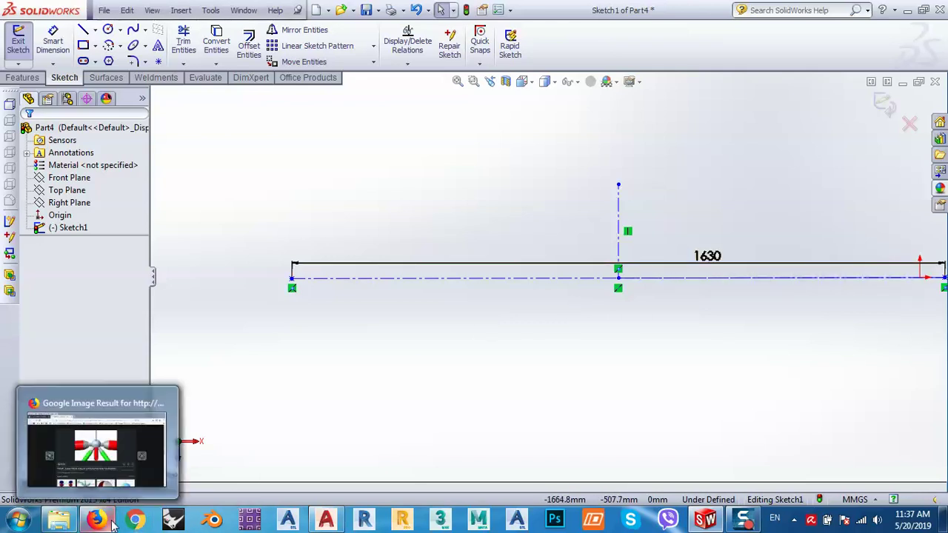
{"action": "left_click", "coordinate": [212, 423]}
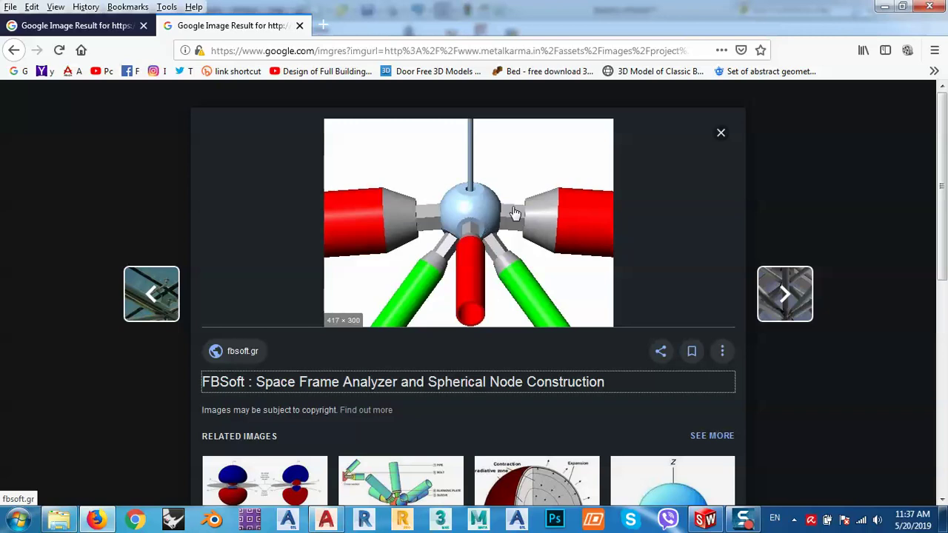
{"action": "left_click", "coordinate": [885, 7]}
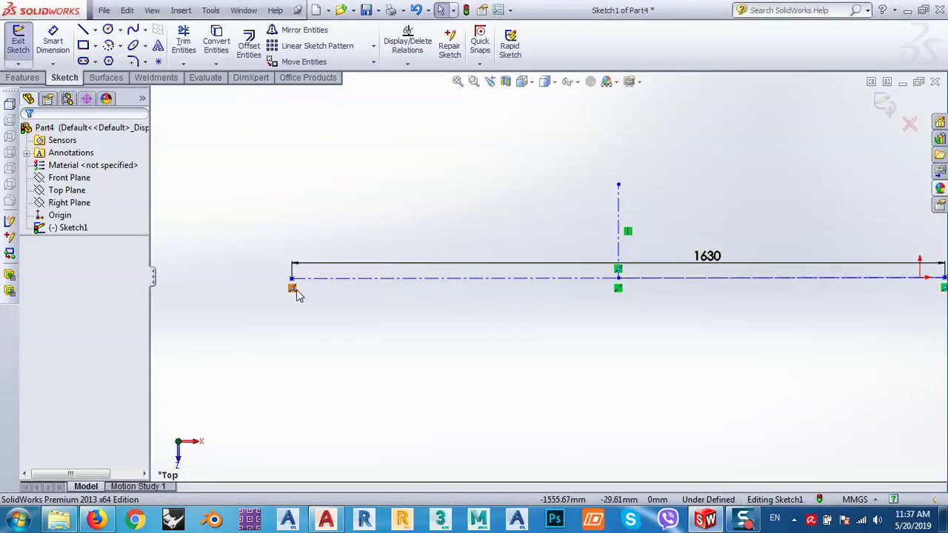
Step: Near the centerline's left end, sketch connected solid lines: vertical up about 20 mm, horizontal to the right, and sloping up to the right
{"action": "scroll", "coordinate": [297, 286], "scroll_direction": "down", "scroll_amount": 5}
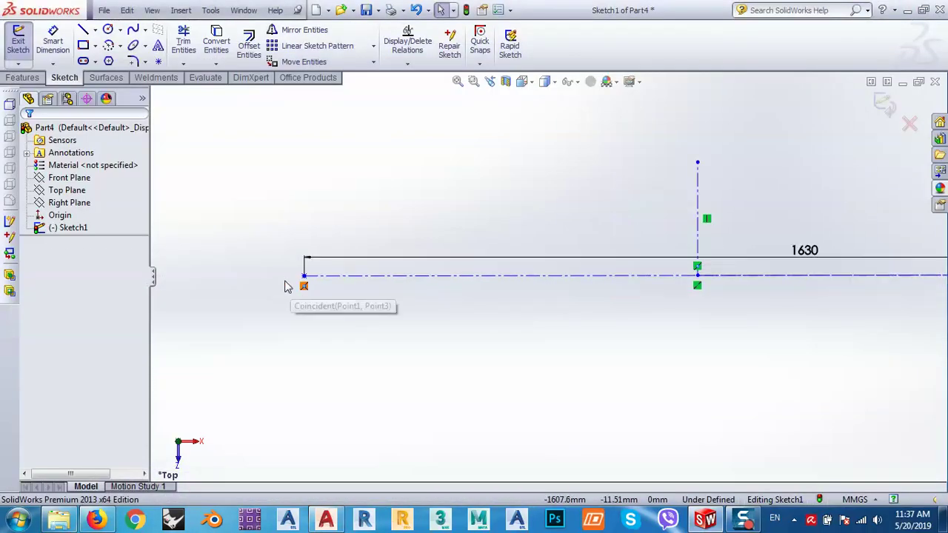
{"action": "left_click", "coordinate": [83, 30]}
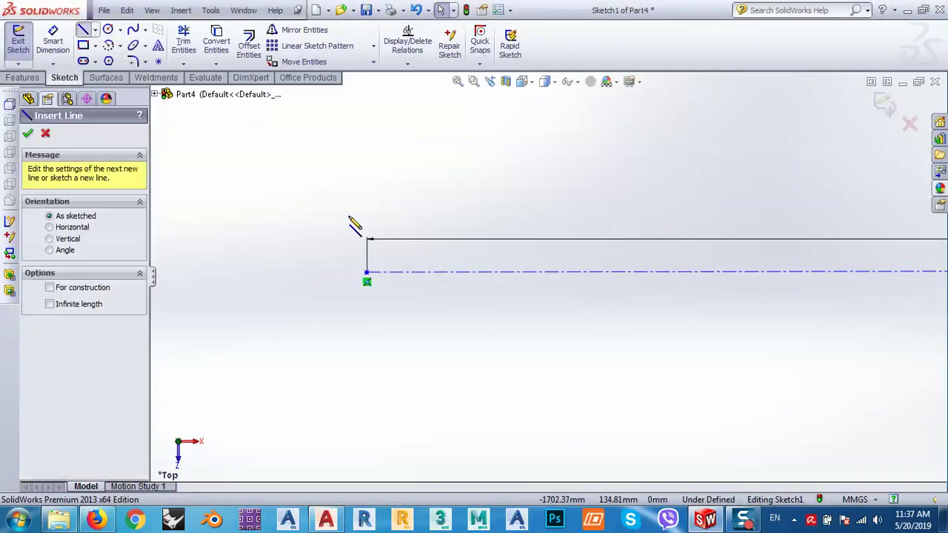
{"action": "left_click", "coordinate": [407, 274]}
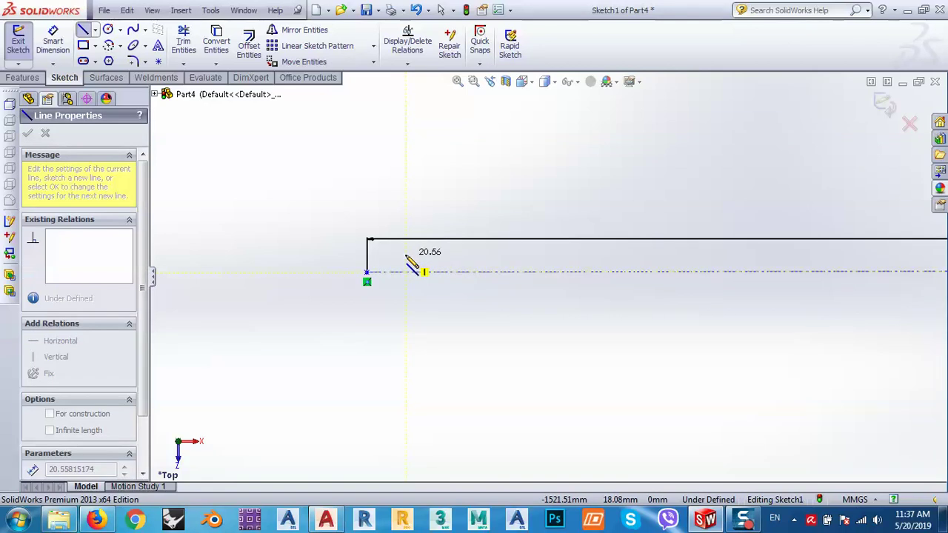
{"action": "left_click", "coordinate": [406, 255]}
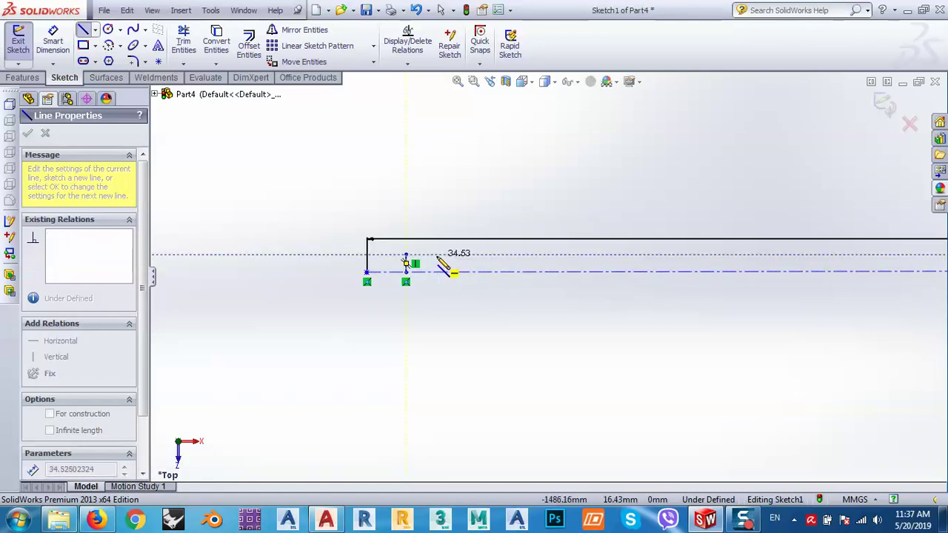
{"action": "left_click", "coordinate": [477, 244]}
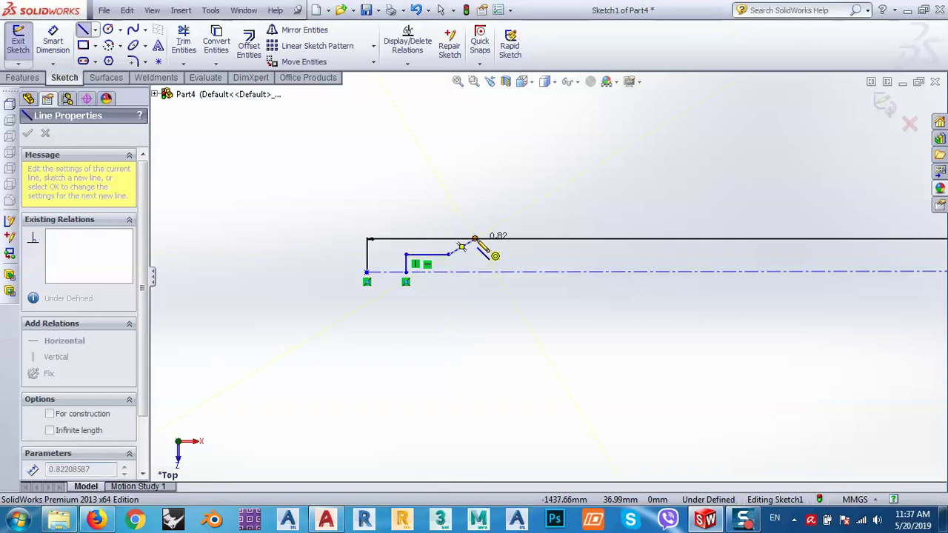
{"action": "scroll", "coordinate": [484, 240], "scroll_direction": "up", "scroll_amount": 4}
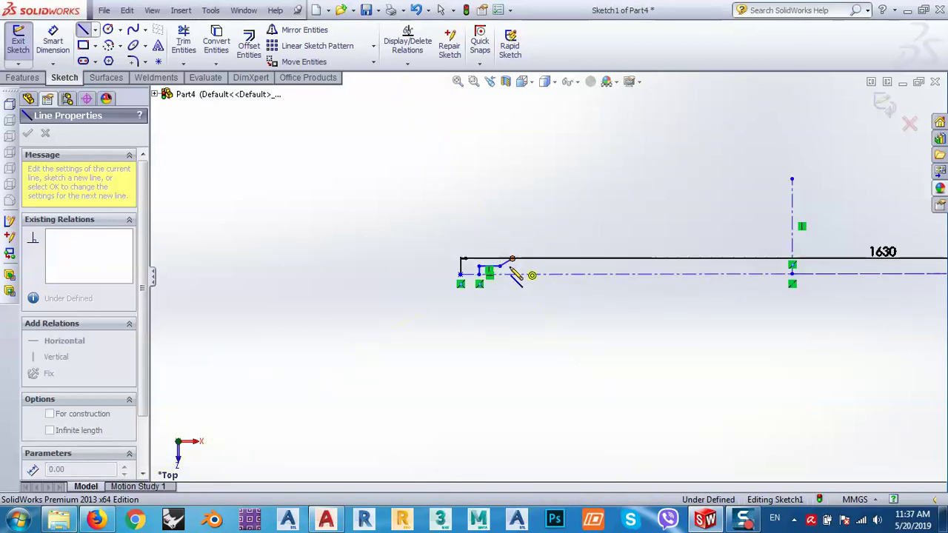
{"action": "scroll", "coordinate": [512, 261], "scroll_direction": "down", "scroll_amount": 2}
{"action": "key", "text": "Escape"}
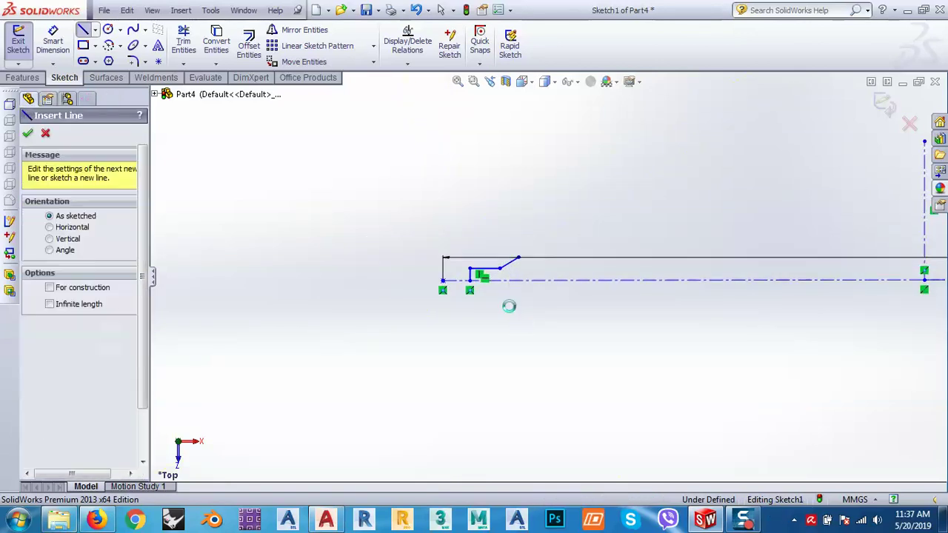
{"action": "key", "text": "Escape"}
{"action": "scroll", "coordinate": [511, 289], "scroll_direction": "down", "scroll_amount": 5}
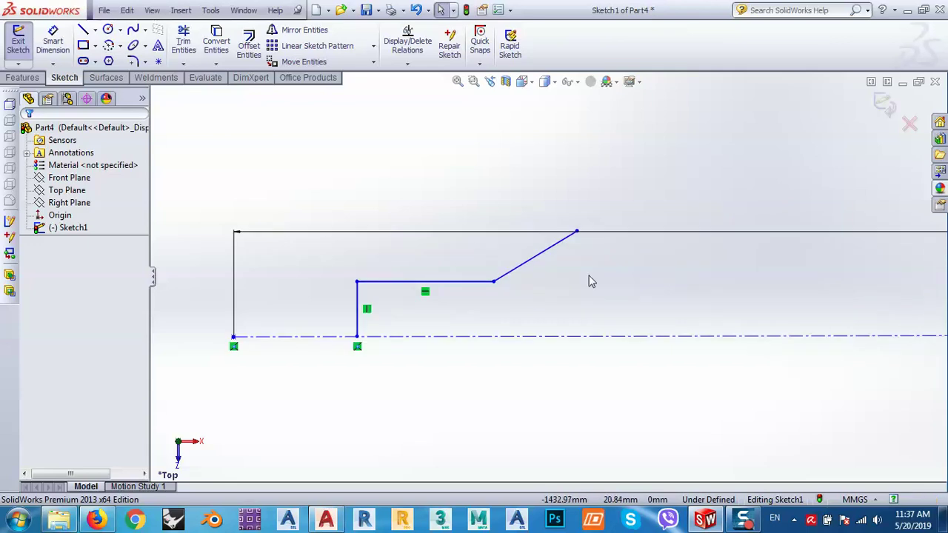
{"action": "left_click", "coordinate": [508, 265]}
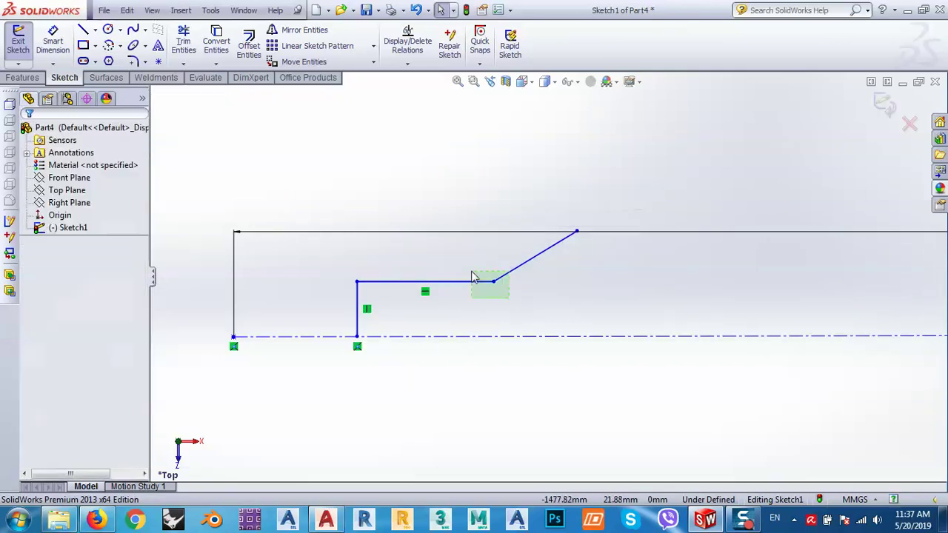
Step: Delete the horizontal and sloping lines attached to the short vertical line, check the node image in Firefox, and return to SolidWorks
{"action": "left_click", "coordinate": [474, 279], "text": "ctrl"}
{"action": "key", "text": "Delete"}
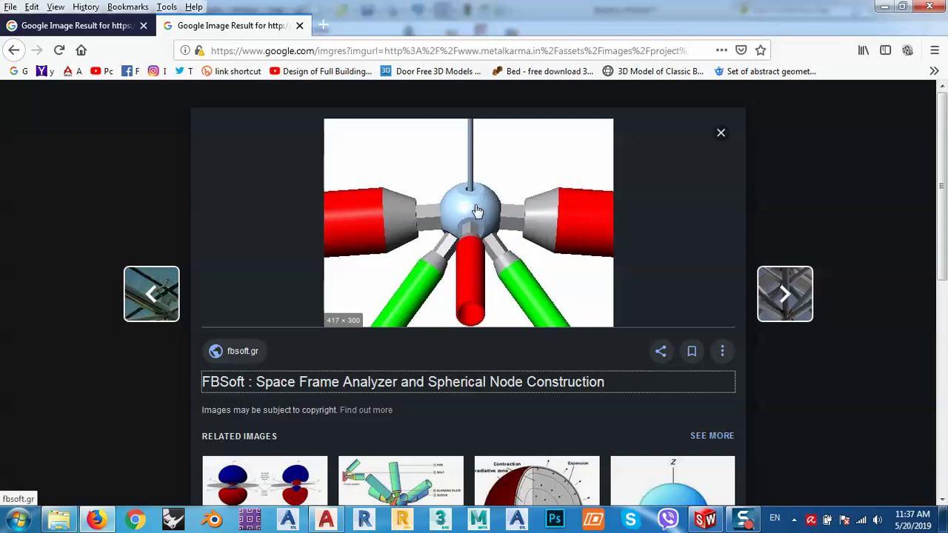
{"action": "left_click", "coordinate": [884, 6]}
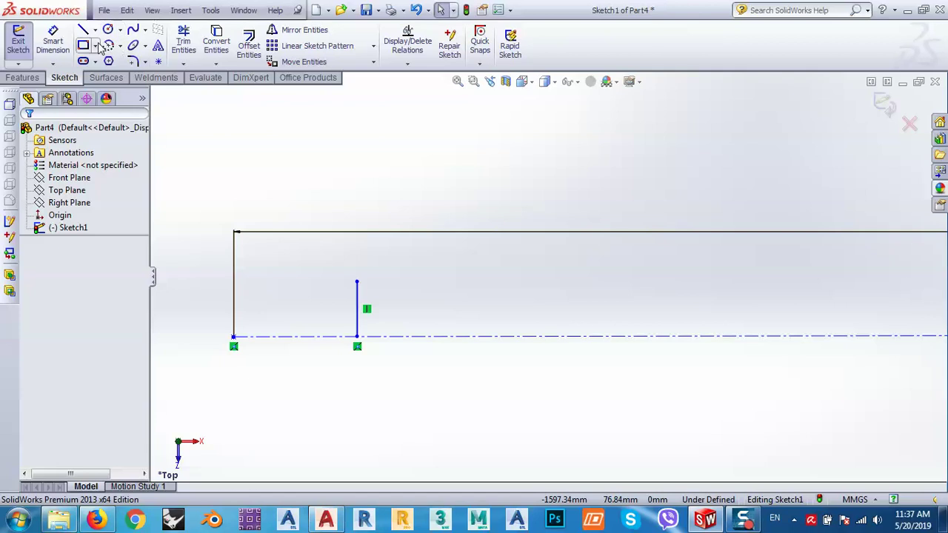
Step: Dimension the distance from the centerline's left endpoint to the short vertical line as 50 mm
{"action": "left_click", "coordinate": [53, 41]}
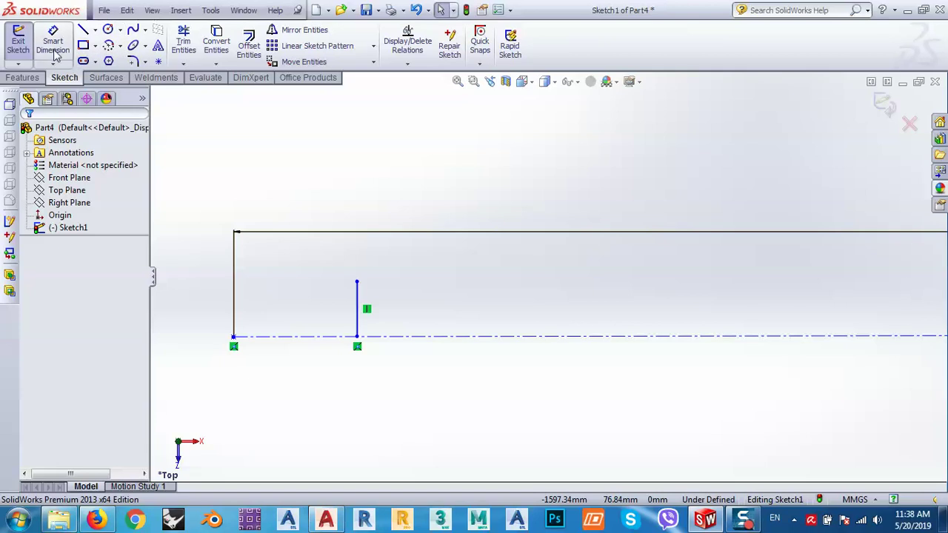
{"action": "left_click", "coordinate": [234, 340]}
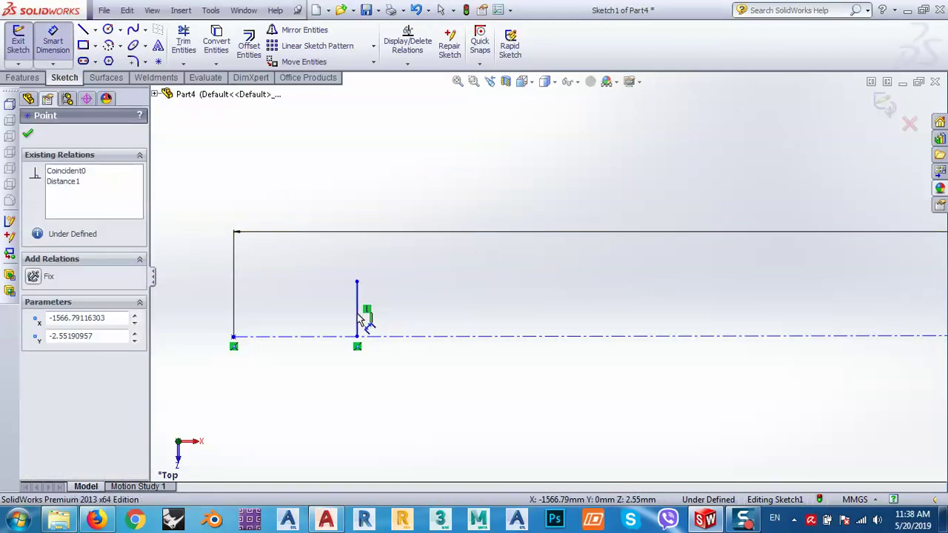
{"action": "left_click", "coordinate": [359, 317]}
{"action": "left_click", "coordinate": [310, 300]}
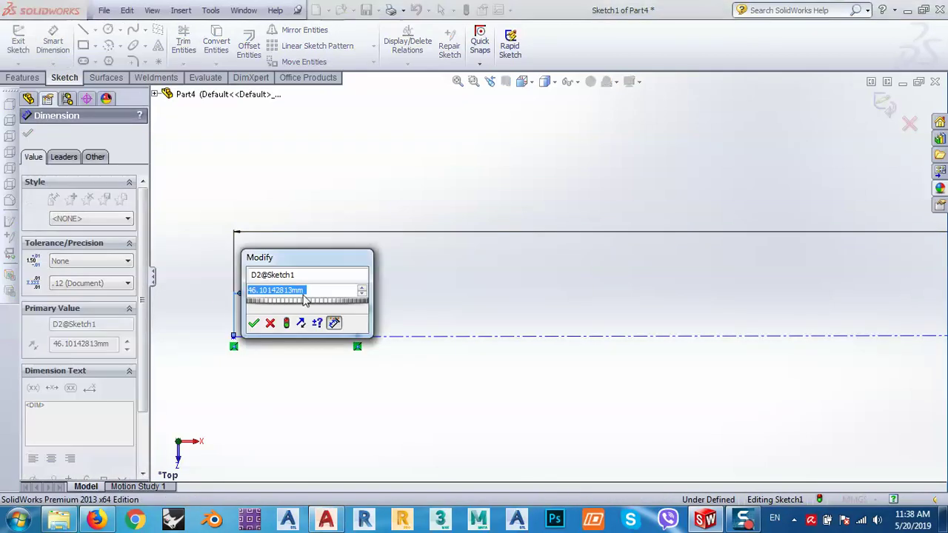
{"action": "type", "text": "50"}
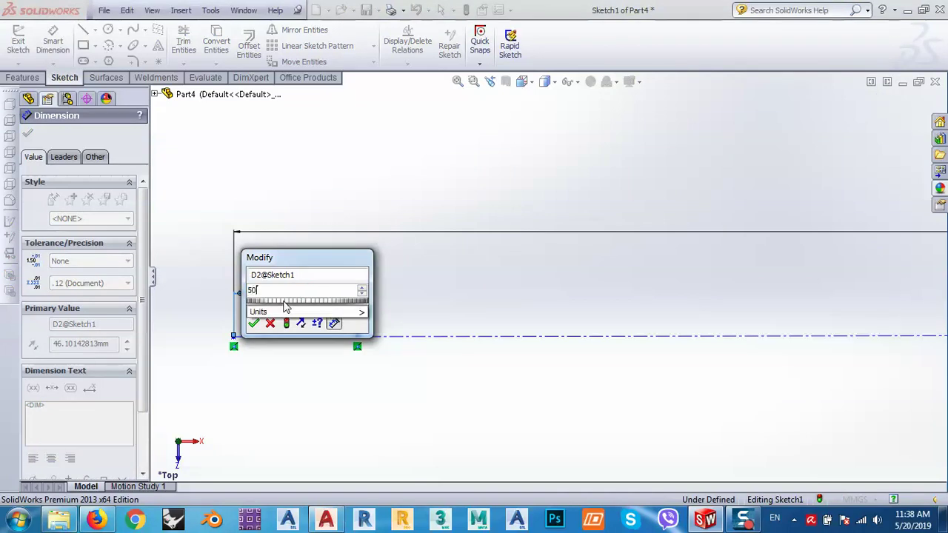
{"action": "key", "text": "Return"}
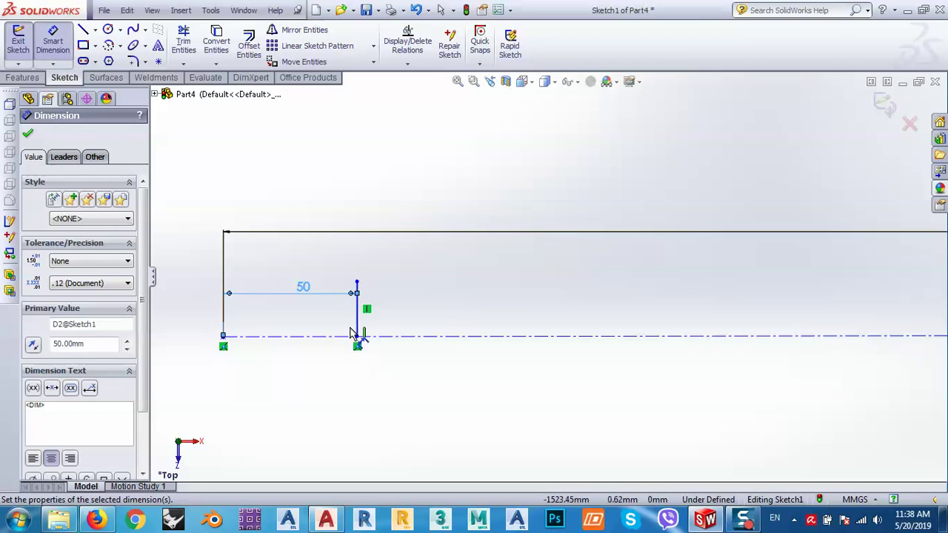
Step: Try a line about 65 mm long running right from the vertical line's upper end, and delete it
{"action": "left_click", "coordinate": [84, 29]}
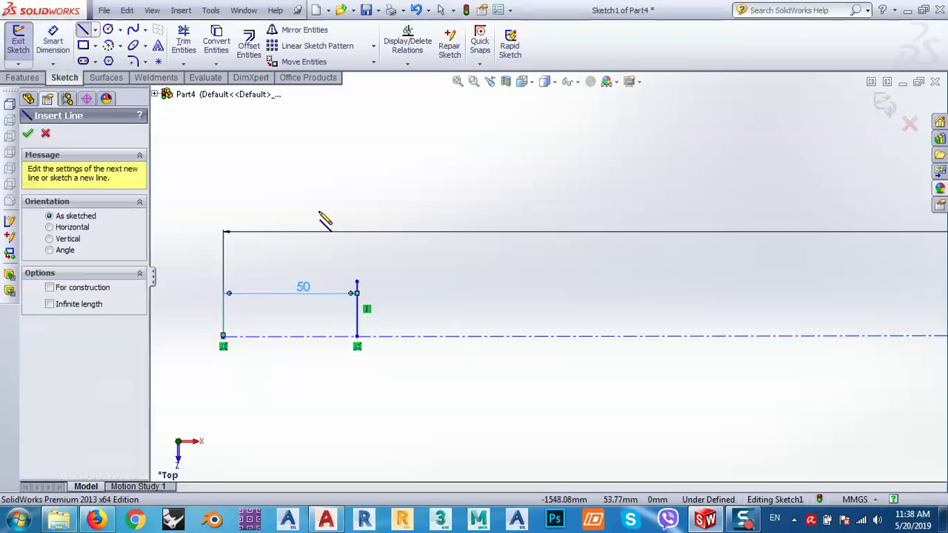
{"action": "left_click", "coordinate": [357, 282]}
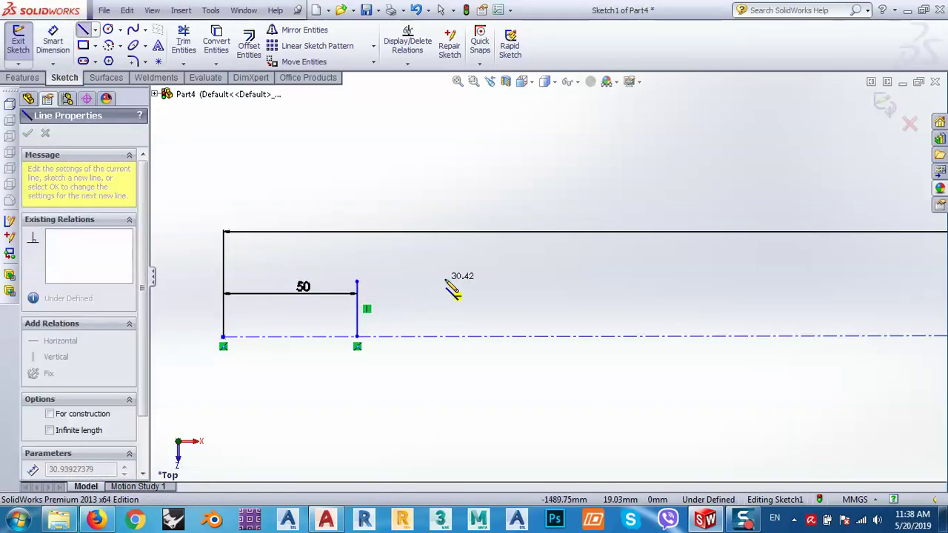
{"action": "left_click", "coordinate": [532, 286]}
{"action": "key", "text": "Escape"}
{"action": "left_click", "coordinate": [464, 292]}
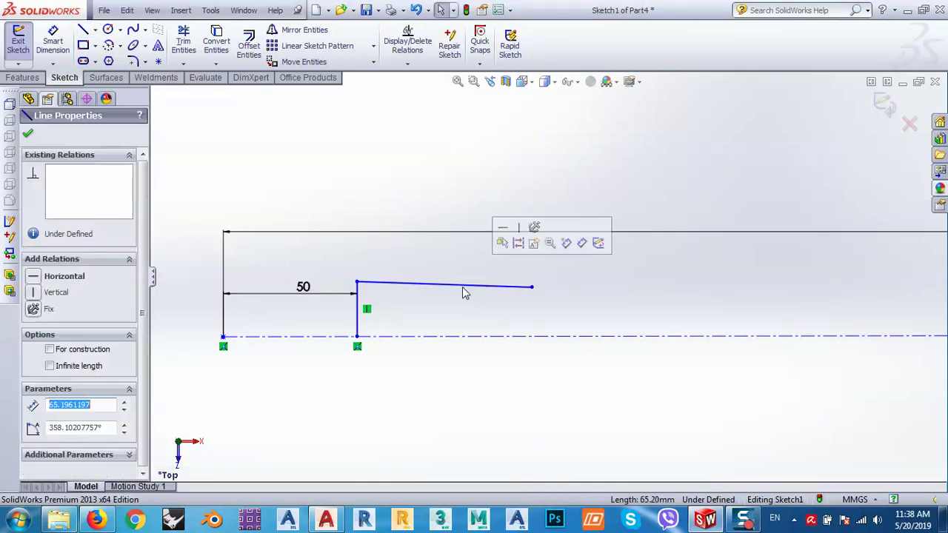
{"action": "key", "text": "Delete"}
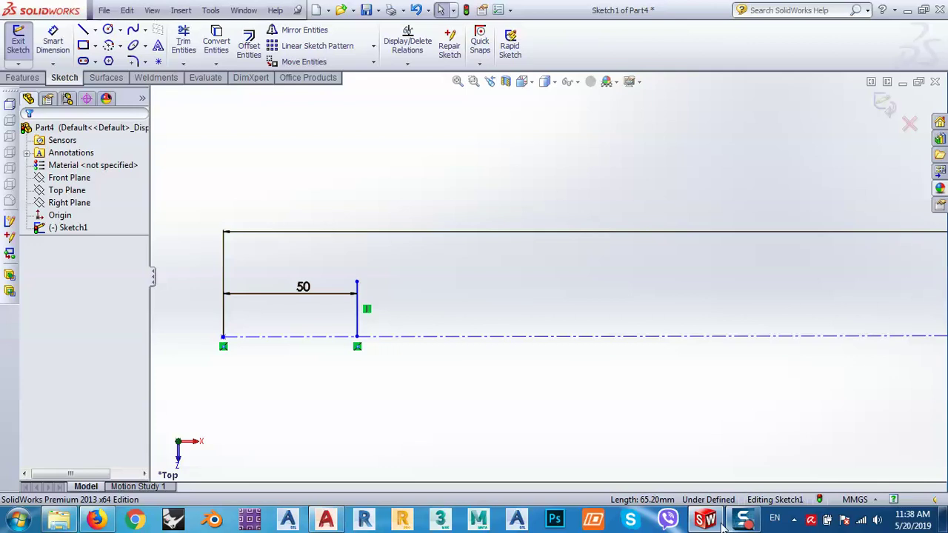
Step: Switch to Firefox to examine the cone shape beside the spherical node, and return to SolidWorks
{"action": "mouse_move", "coordinate": [709, 523]}
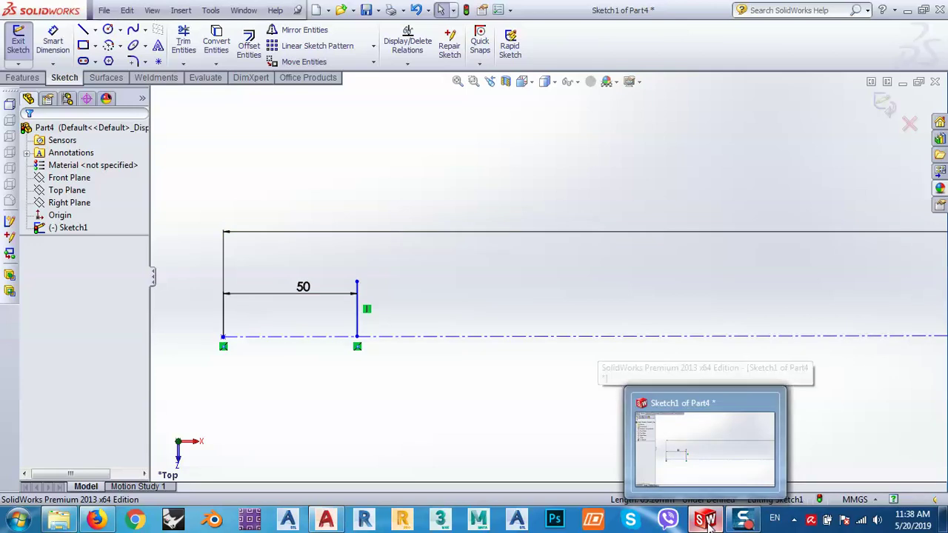
{"action": "left_click", "coordinate": [95, 520]}
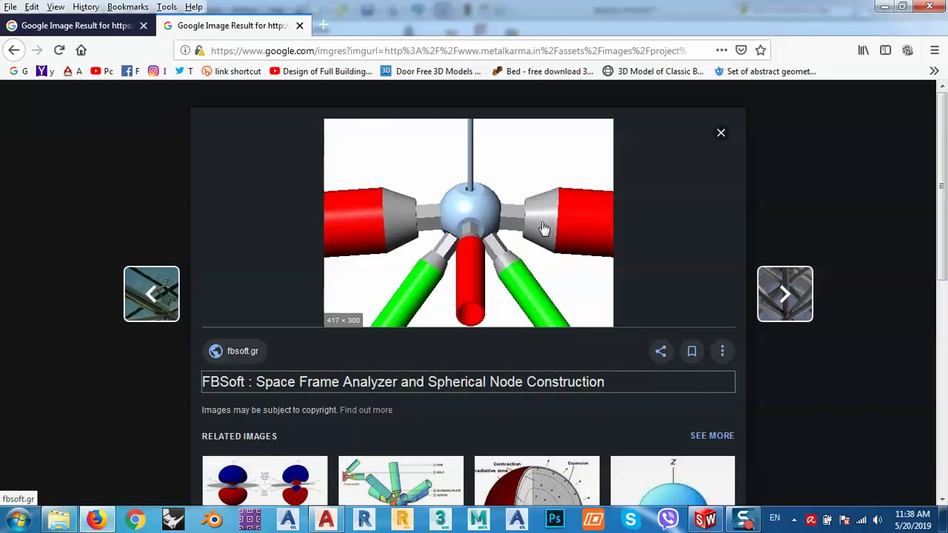
{"action": "left_click", "coordinate": [884, 7]}
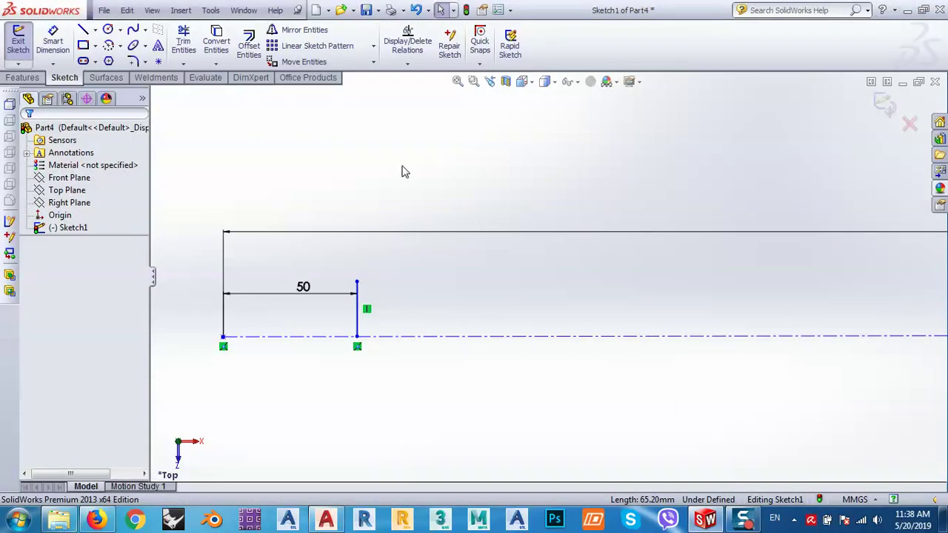
Step: Sketch a closed five-sided profile above the centerline, about 48 mm long and 28 mm high, with its upper left corner sloped
{"action": "left_click", "coordinate": [83, 30]}
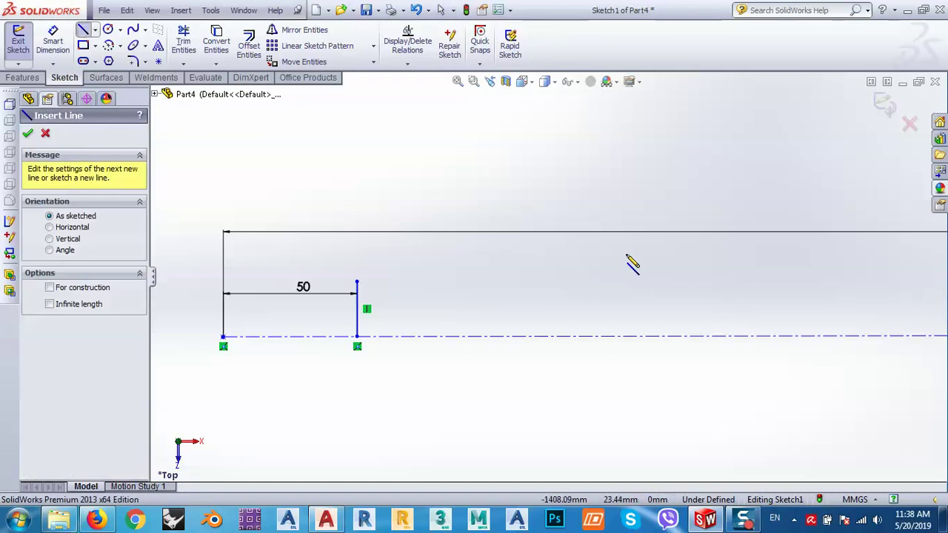
{"action": "left_click", "coordinate": [602, 248]}
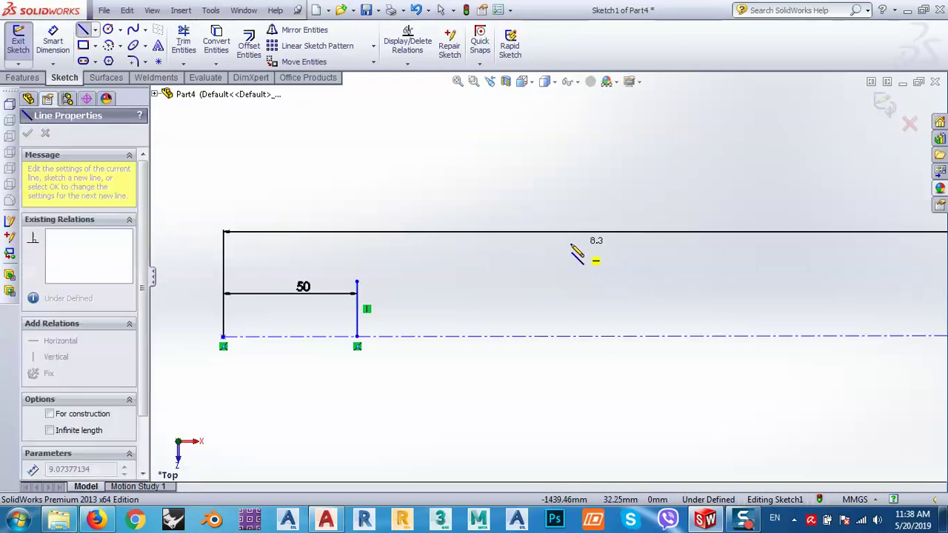
{"action": "left_click", "coordinate": [511, 243]}
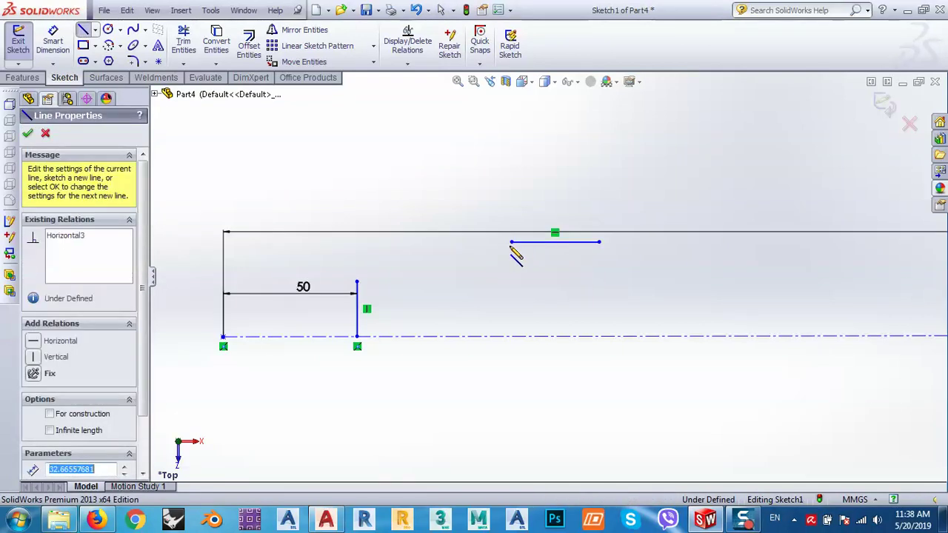
{"action": "left_click", "coordinate": [471, 282]}
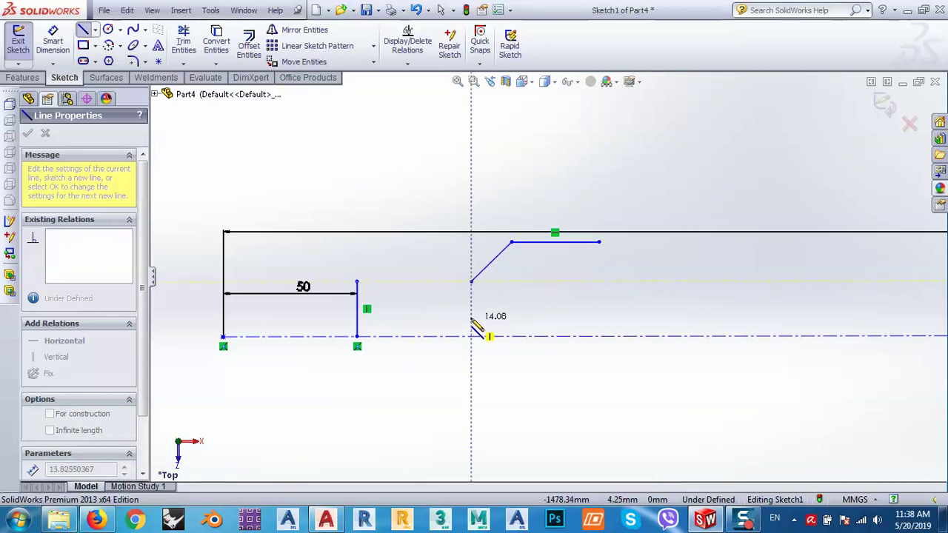
{"action": "left_click", "coordinate": [471, 317]}
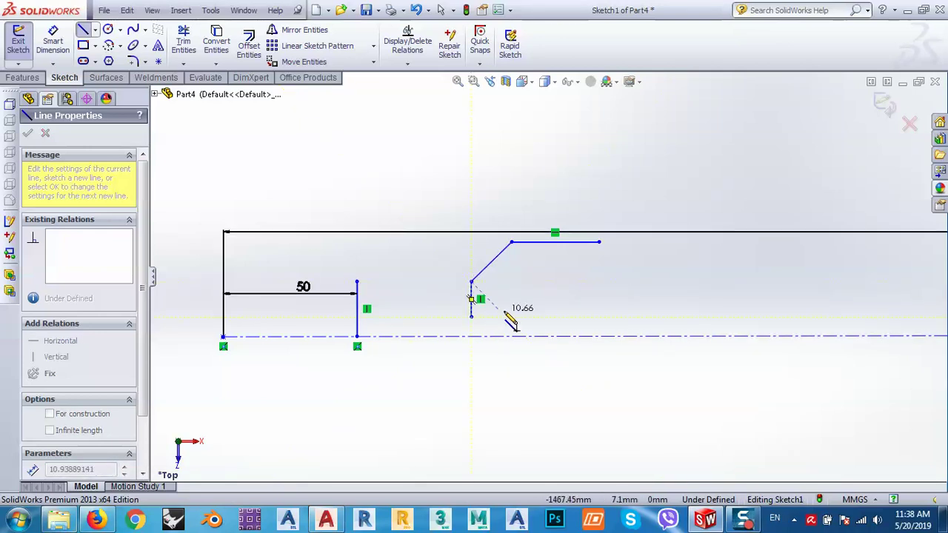
{"action": "left_click", "coordinate": [599, 317]}
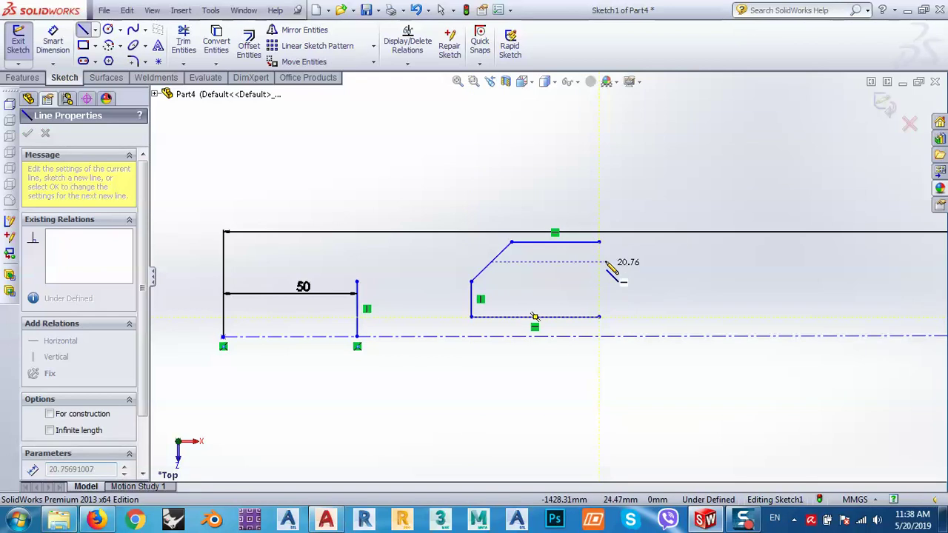
{"action": "left_click", "coordinate": [600, 242]}
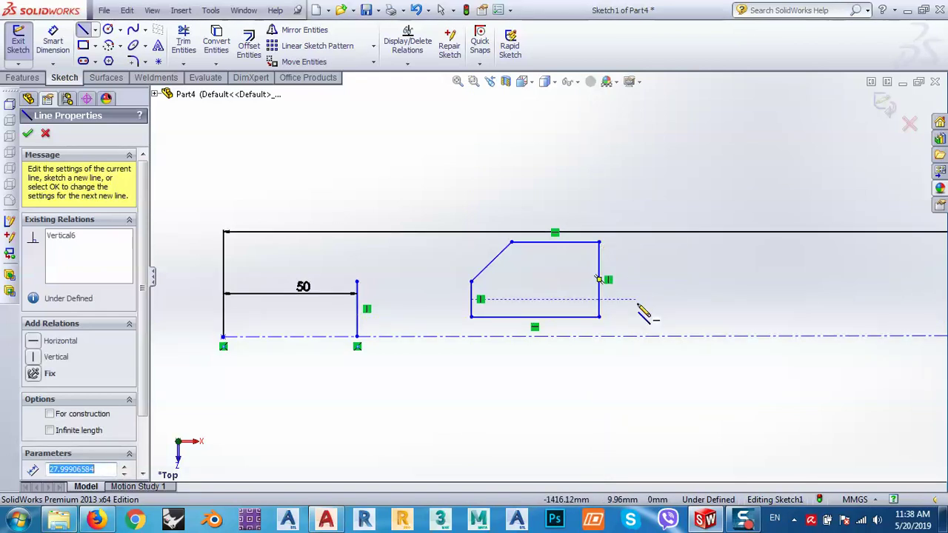
{"action": "key", "text": "Escape"}
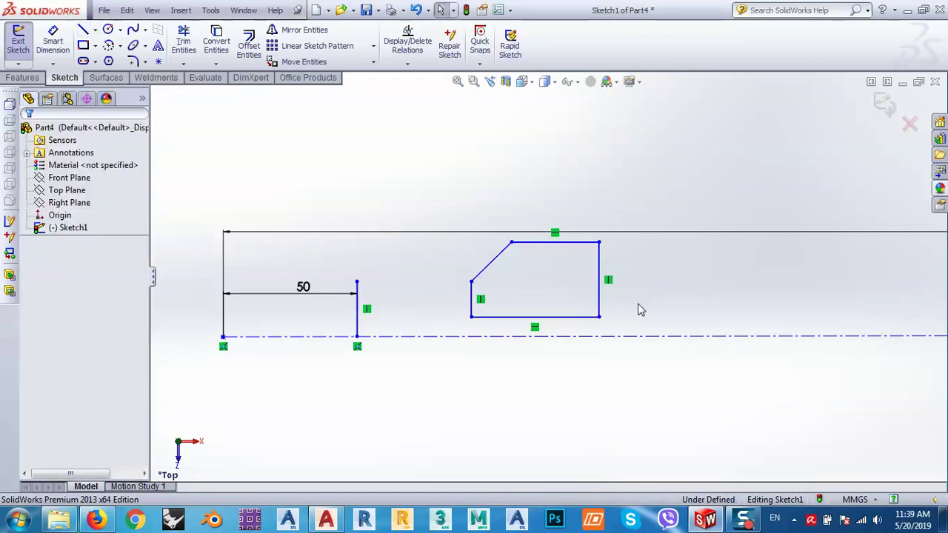
Step: Try to dimension the closed profile's upper horizontal line from the centerline, and delete the resulting angle dimension
{"action": "left_click", "coordinate": [53, 41]}
{"action": "left_click", "coordinate": [573, 337]}
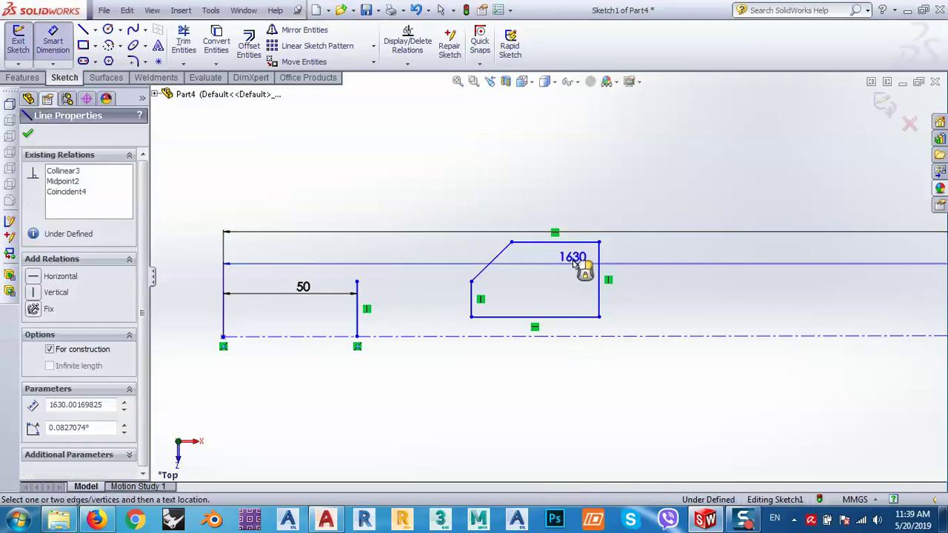
{"action": "left_click", "coordinate": [574, 243]}
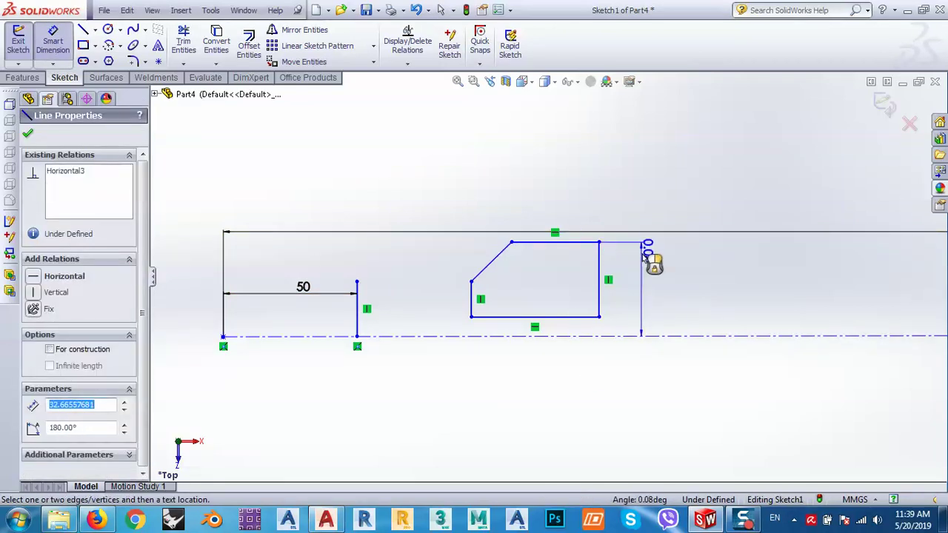
{"action": "left_click", "coordinate": [654, 278]}
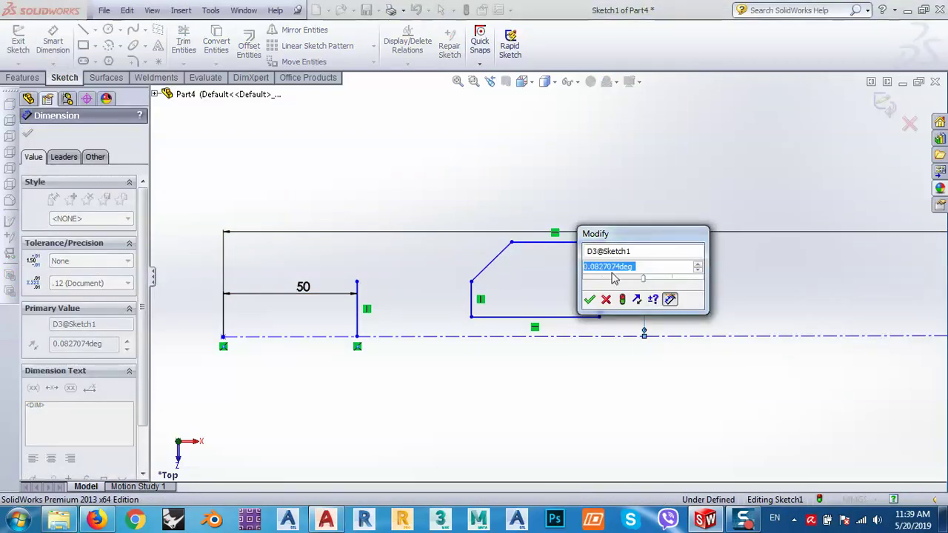
{"action": "left_click_drag", "start_coordinate": [624, 244], "coordinate": [792, 243]}
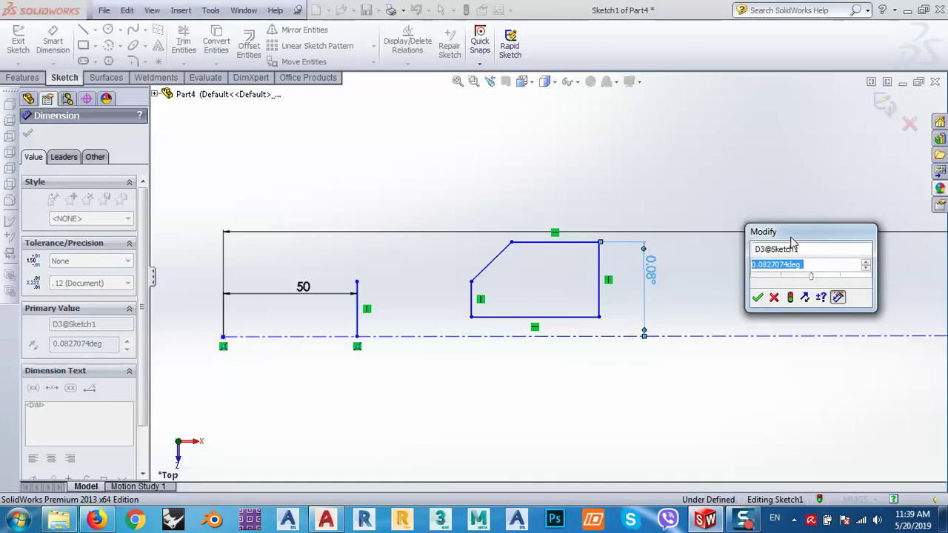
{"action": "left_click", "coordinate": [775, 297]}
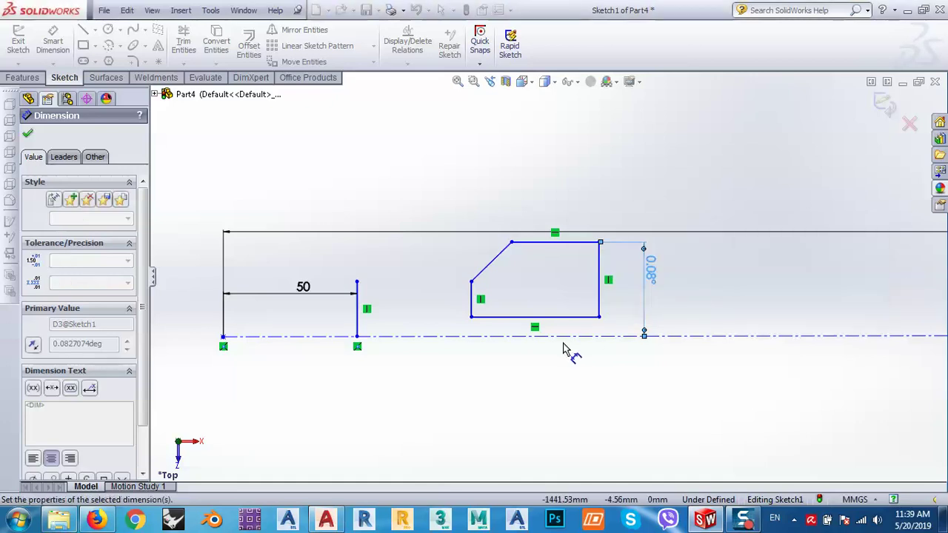
{"action": "key", "text": "Escape"}
{"action": "left_click", "coordinate": [654, 280]}
{"action": "key", "text": "Delete"}
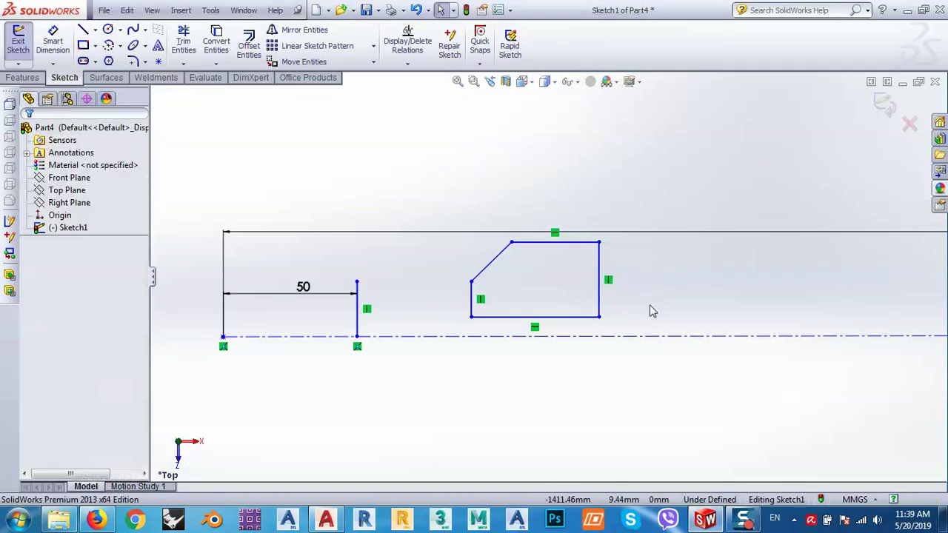
{"action": "scroll", "coordinate": [546, 256], "scroll_direction": "up", "scroll_amount": 3}
{"action": "scroll", "coordinate": [545, 266], "scroll_direction": "down", "scroll_amount": 5}
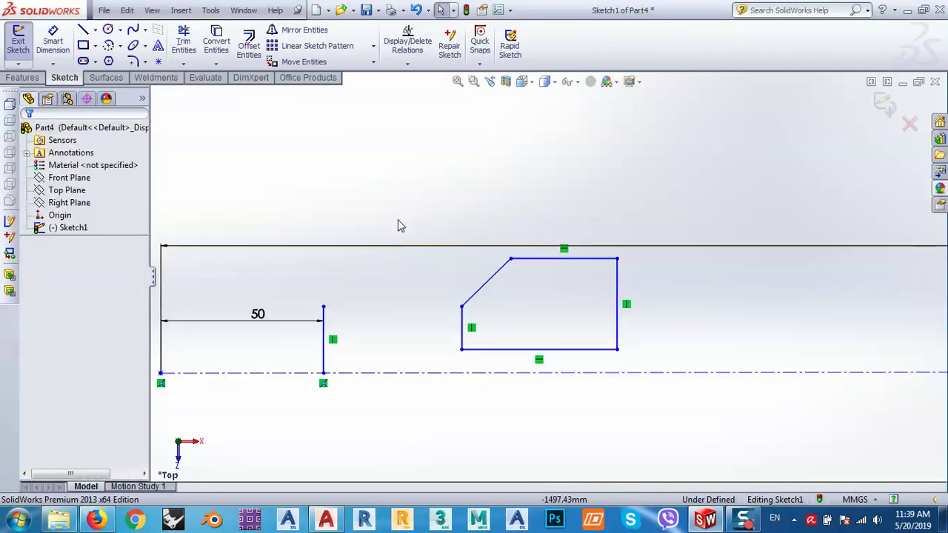
{"action": "left_click_drag", "start_coordinate": [398, 226], "coordinate": [561, 217]}
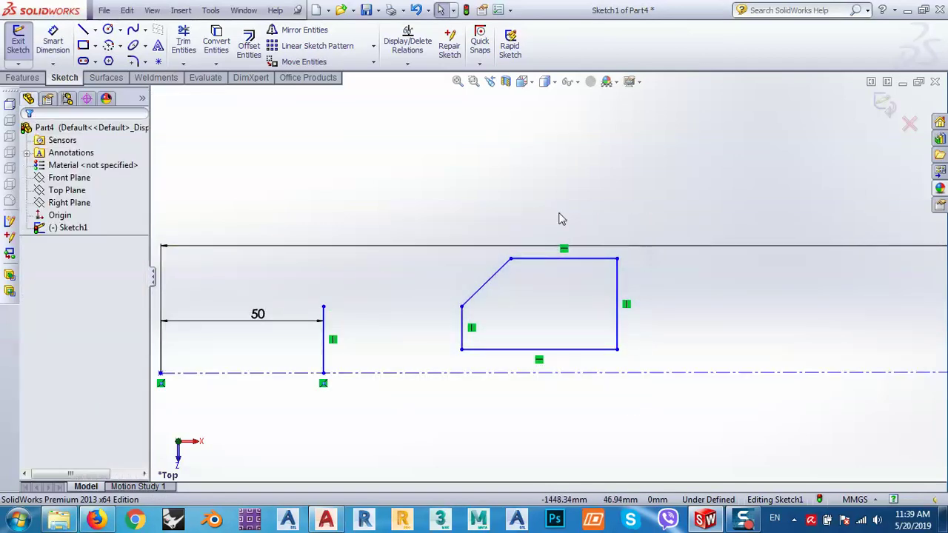
{"action": "left_click", "coordinate": [530, 260]}
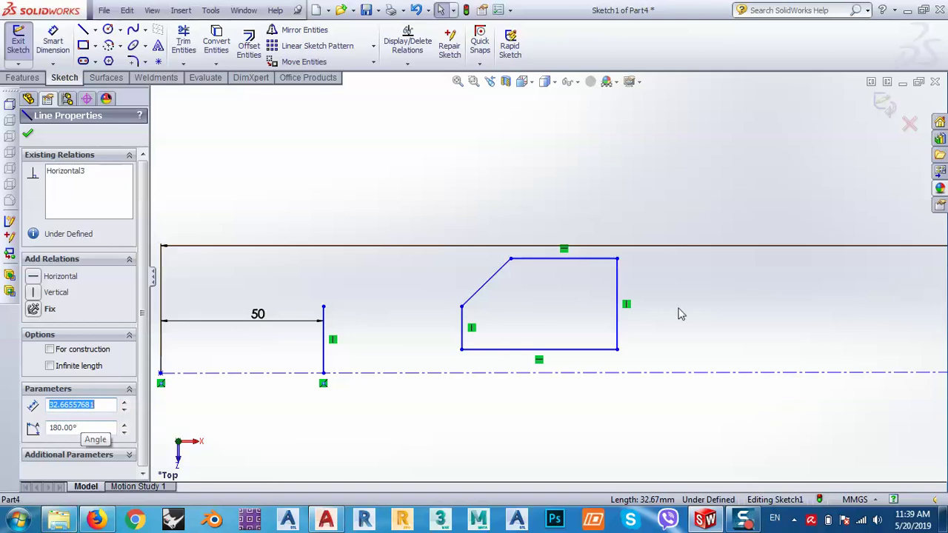
{"action": "left_click", "coordinate": [486, 283]}
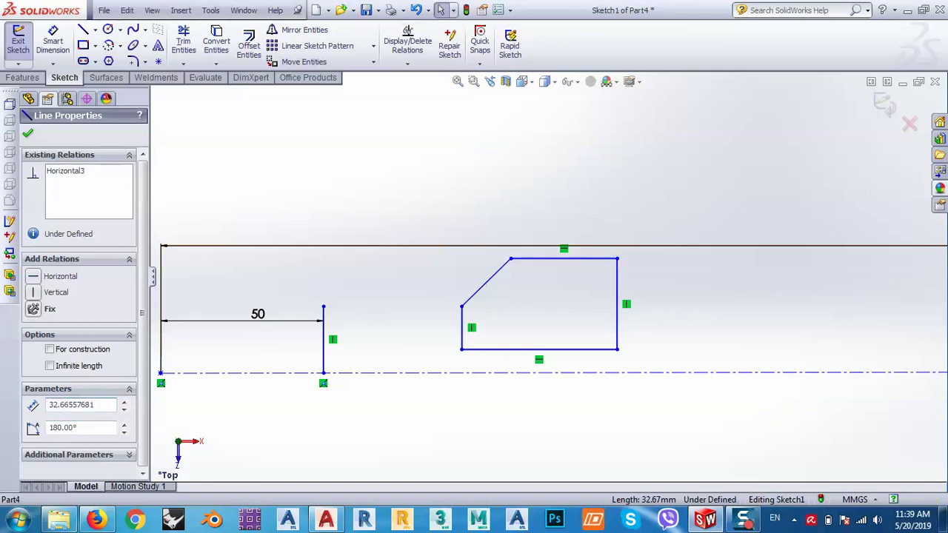
{"action": "left_click", "coordinate": [491, 350]}
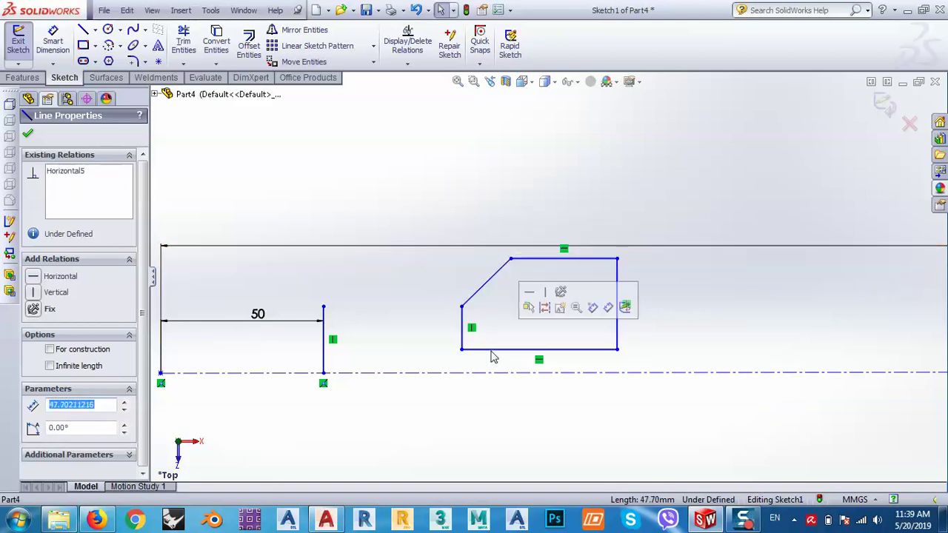
{"action": "left_click", "coordinate": [618, 341]}
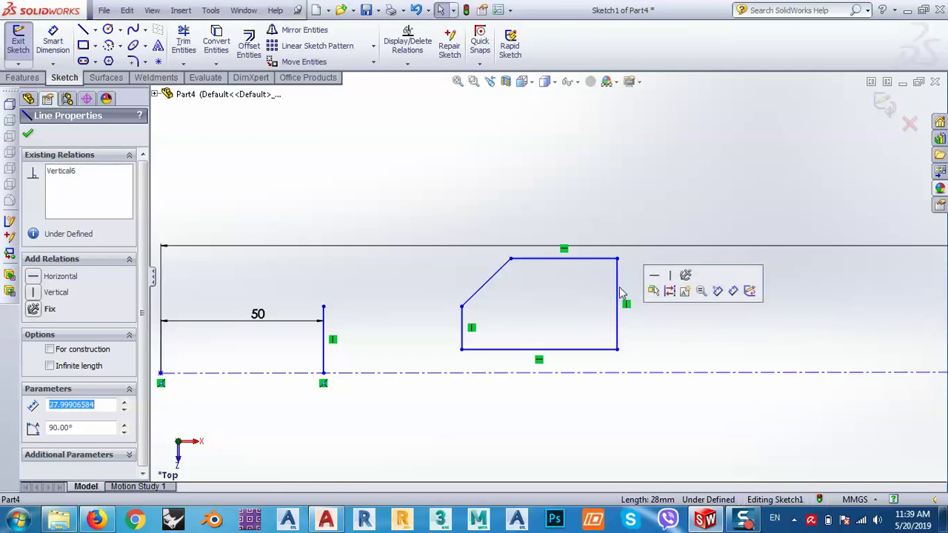
Step: Try to set a dimension of 40 between the closed profile's upper horizontal line and the centerline, and undo it
{"action": "left_click", "coordinate": [53, 34]}
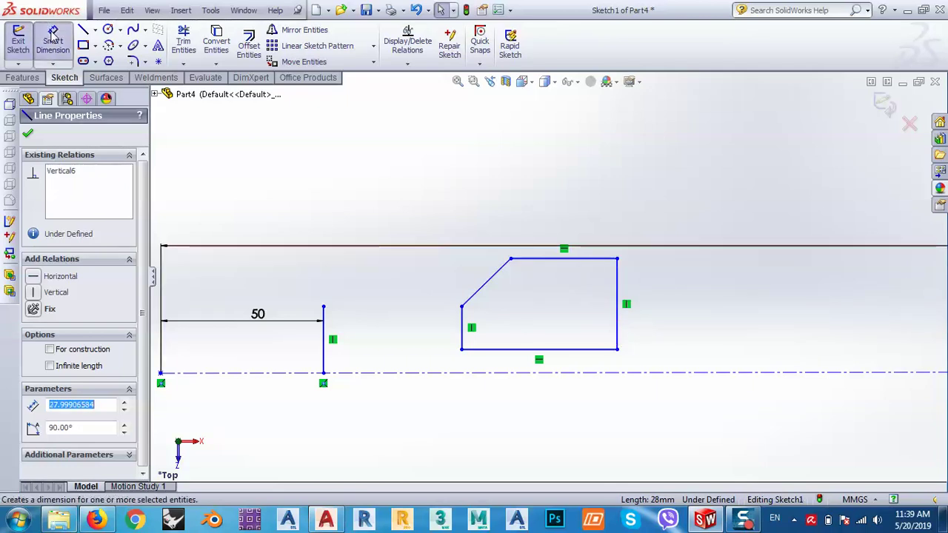
{"action": "left_click", "coordinate": [527, 259]}
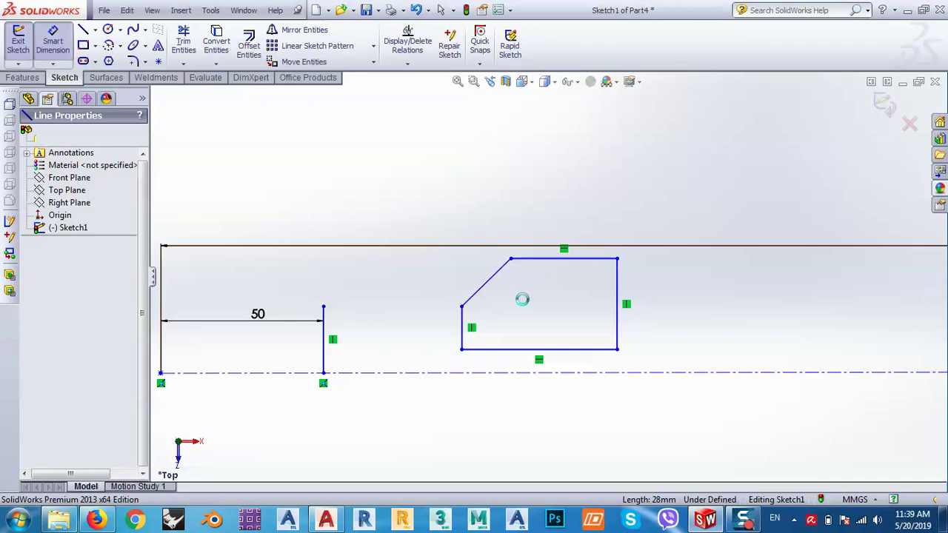
{"action": "left_click", "coordinate": [522, 374]}
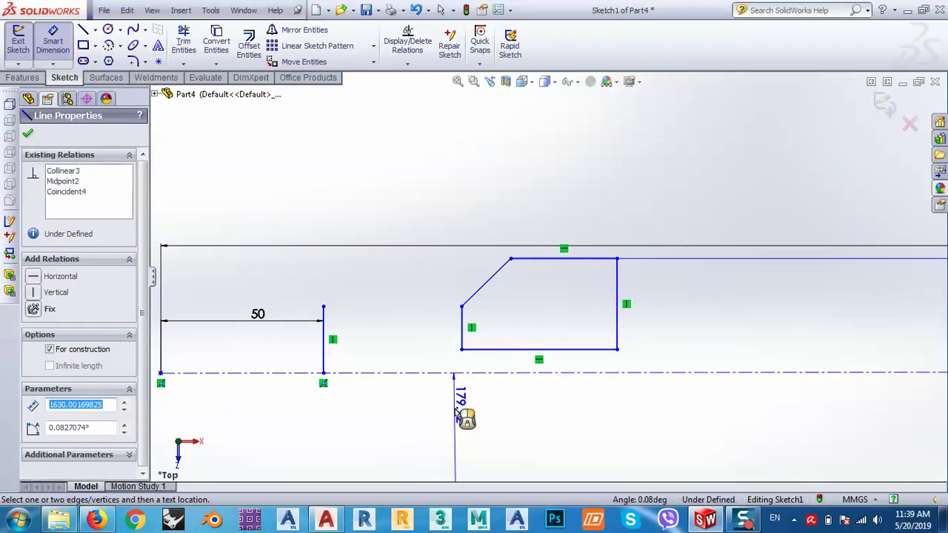
{"action": "left_click", "coordinate": [457, 411]}
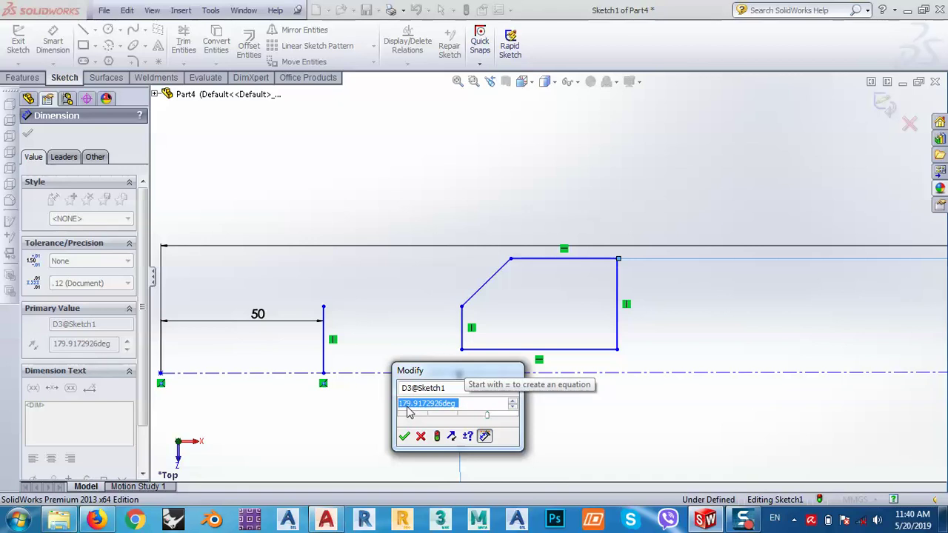
{"action": "type", "text": "40"}
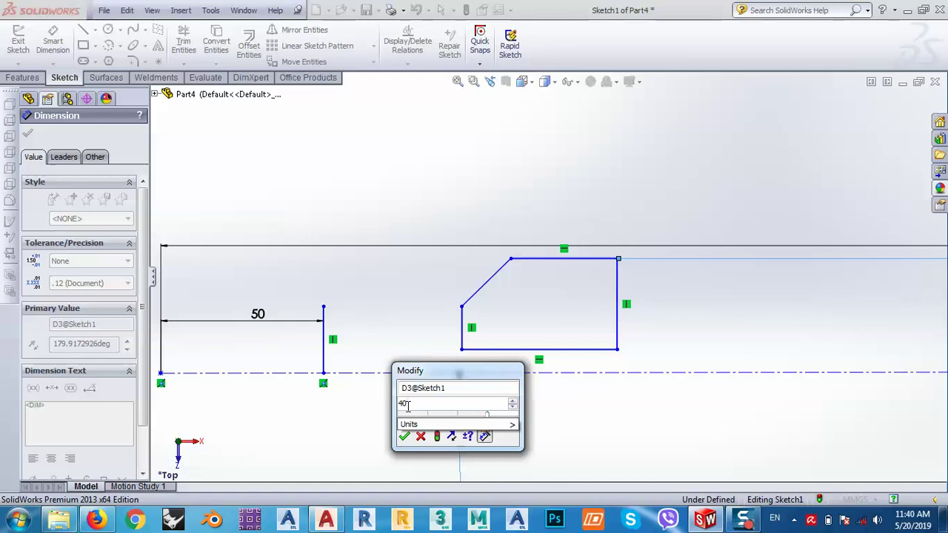
{"action": "key", "text": "Return"}
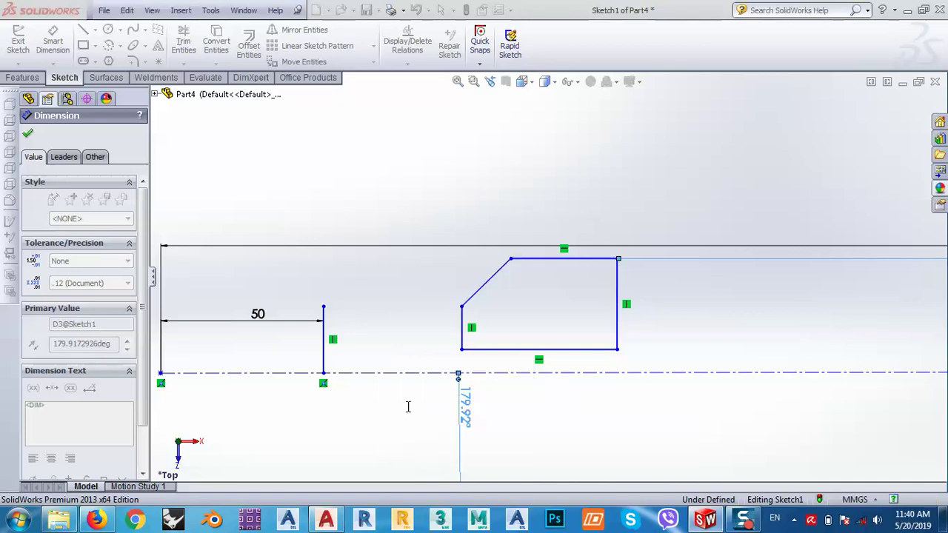
{"action": "scroll", "coordinate": [516, 289], "scroll_direction": "down", "scroll_amount": 2}
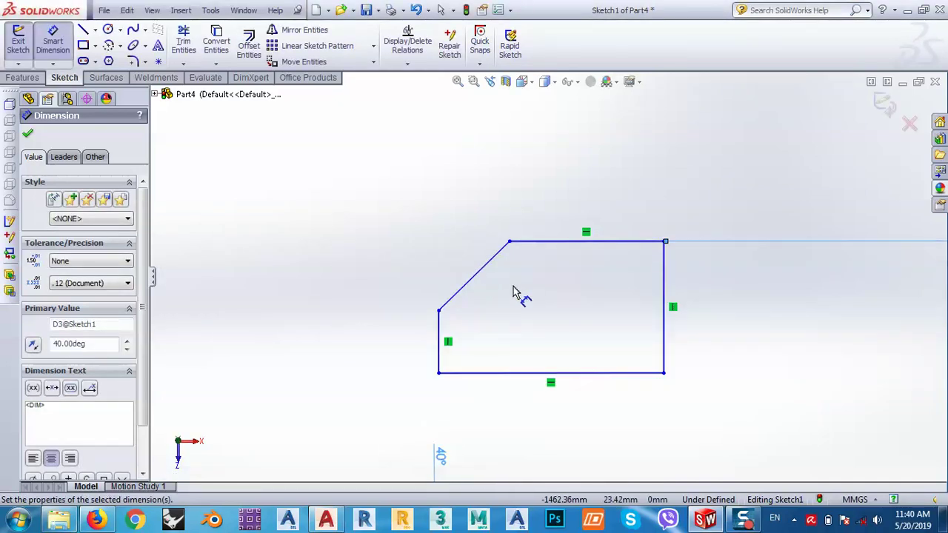
{"action": "scroll", "coordinate": [514, 296], "scroll_direction": "up", "scroll_amount": 8}
{"action": "scroll", "coordinate": [518, 296], "scroll_direction": "up", "scroll_amount": 5}
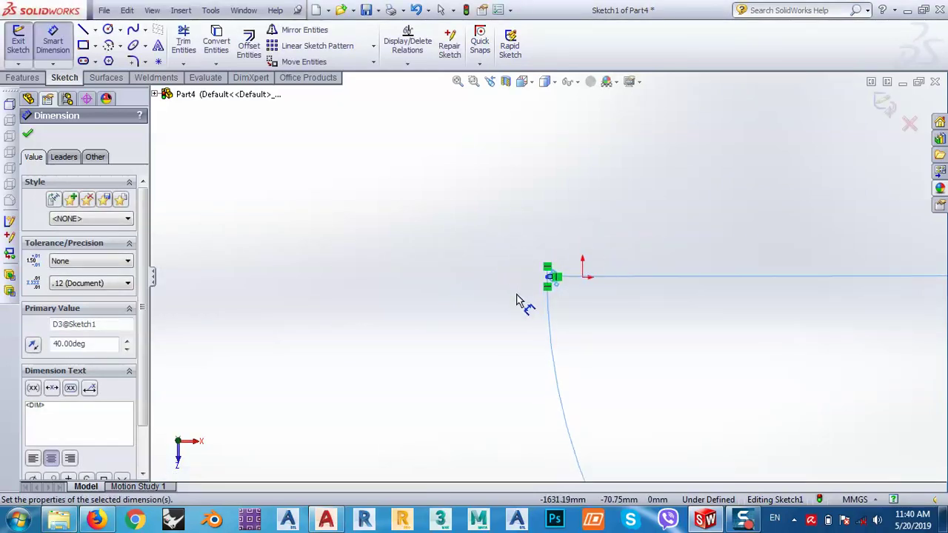
{"action": "scroll", "coordinate": [552, 311], "scroll_direction": "up", "scroll_amount": 3}
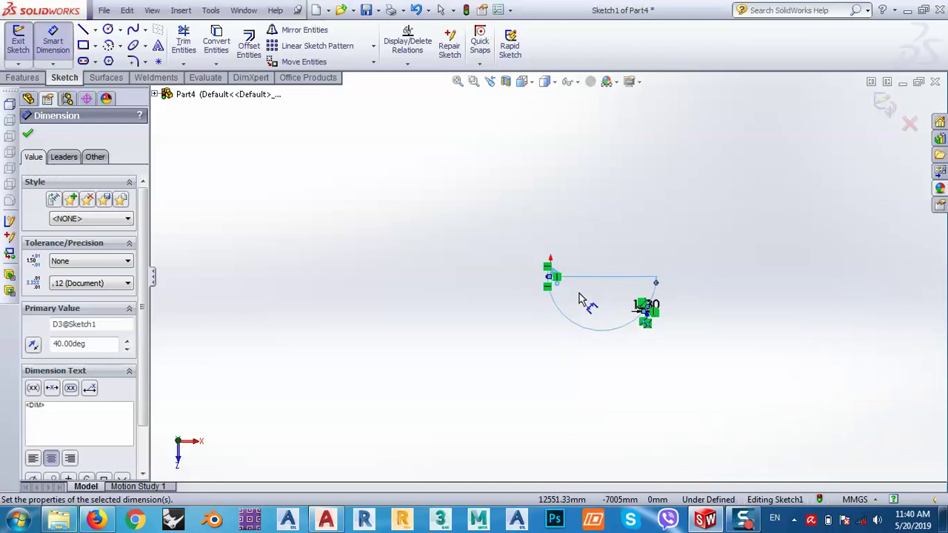
{"action": "key", "text": "ctrl+z"}
Step: Dimension the gap between the separate vertical line and the closed profile's left vertical edge as 30 mm
{"action": "scroll", "coordinate": [554, 288], "scroll_direction": "up", "scroll_amount": 1}
{"action": "scroll", "coordinate": [553, 290], "scroll_direction": "down", "scroll_amount": 5}
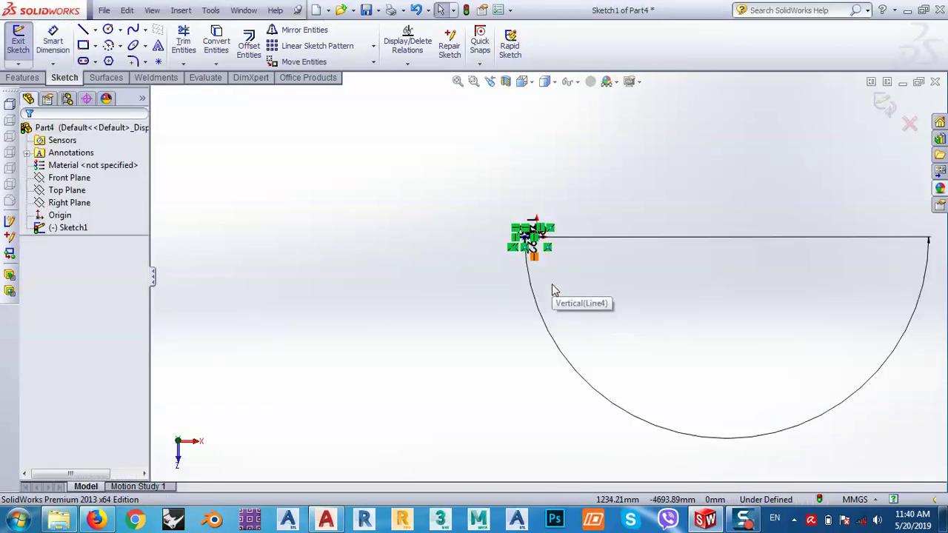
{"action": "scroll", "coordinate": [539, 255], "scroll_direction": "down", "scroll_amount": 3}
{"action": "scroll", "coordinate": [528, 228], "scroll_direction": "down", "scroll_amount": 4}
{"action": "left_click_drag", "start_coordinate": [543, 279], "coordinate": [544, 295]}
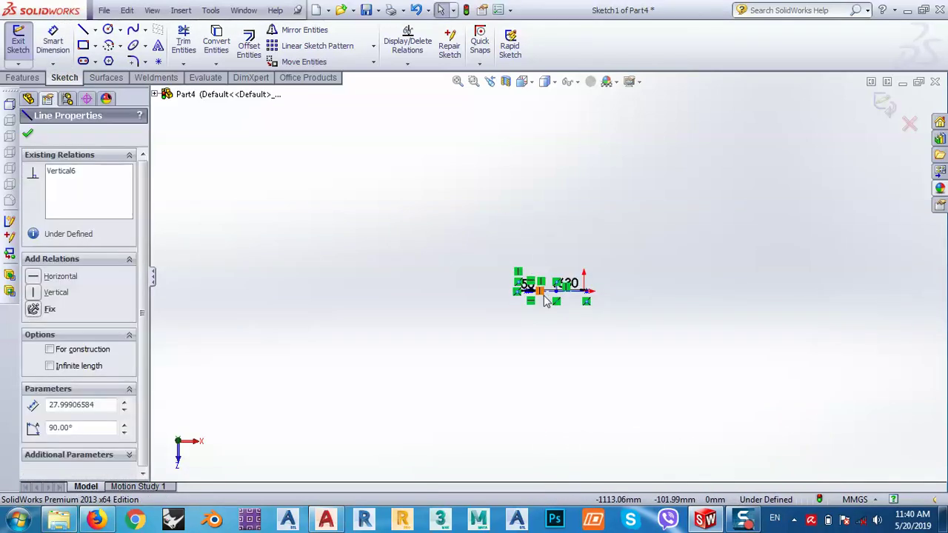
{"action": "scroll", "coordinate": [540, 296], "scroll_direction": "down", "scroll_amount": 8}
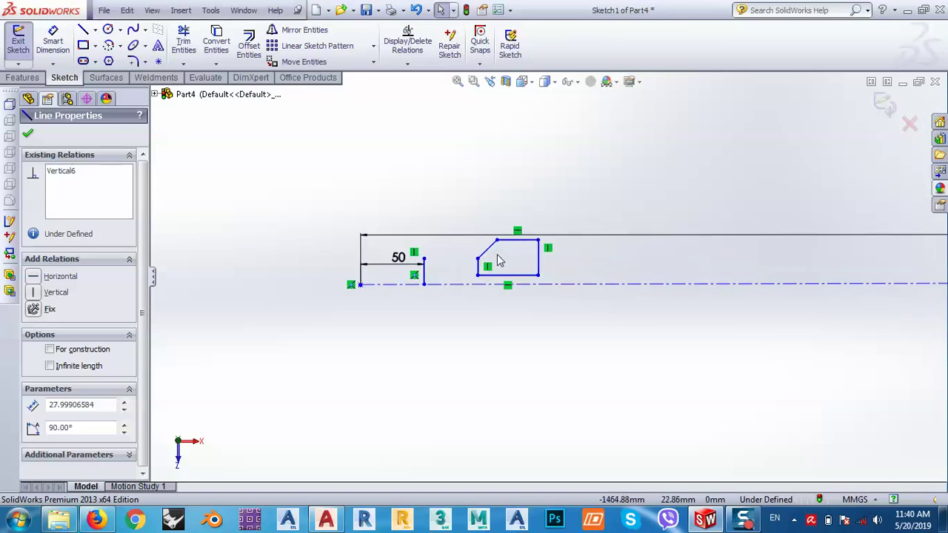
{"action": "scroll", "coordinate": [499, 261], "scroll_direction": "down", "scroll_amount": 6}
{"action": "left_click", "coordinate": [484, 302]}
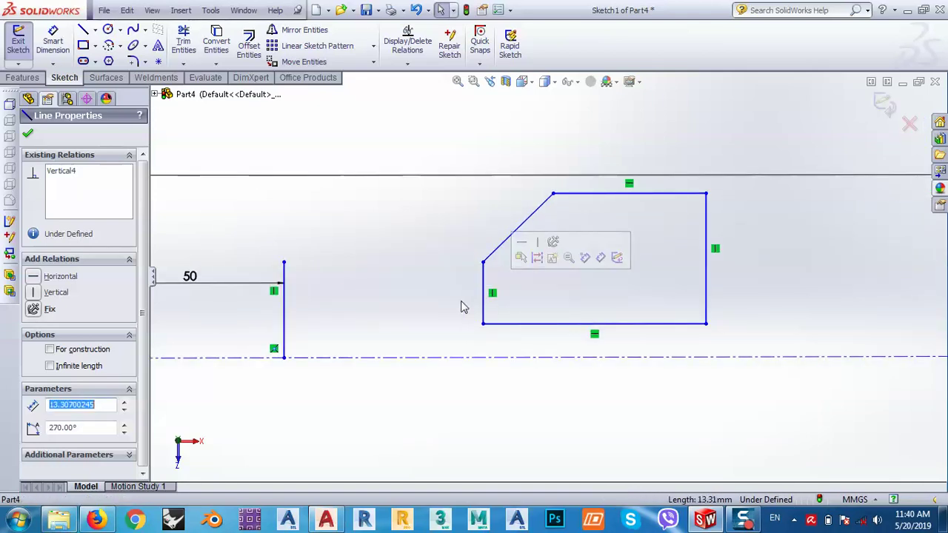
{"action": "left_click", "coordinate": [48, 49]}
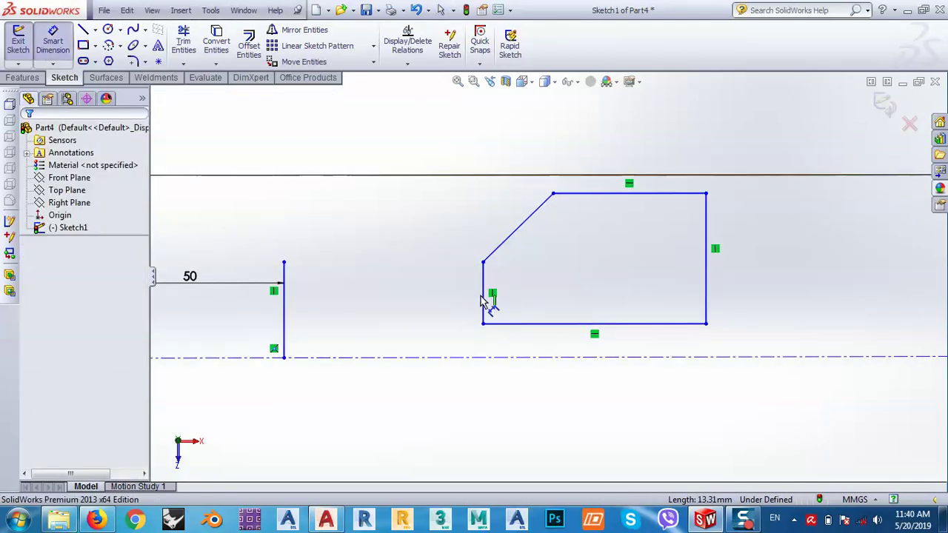
{"action": "left_click", "coordinate": [283, 323]}
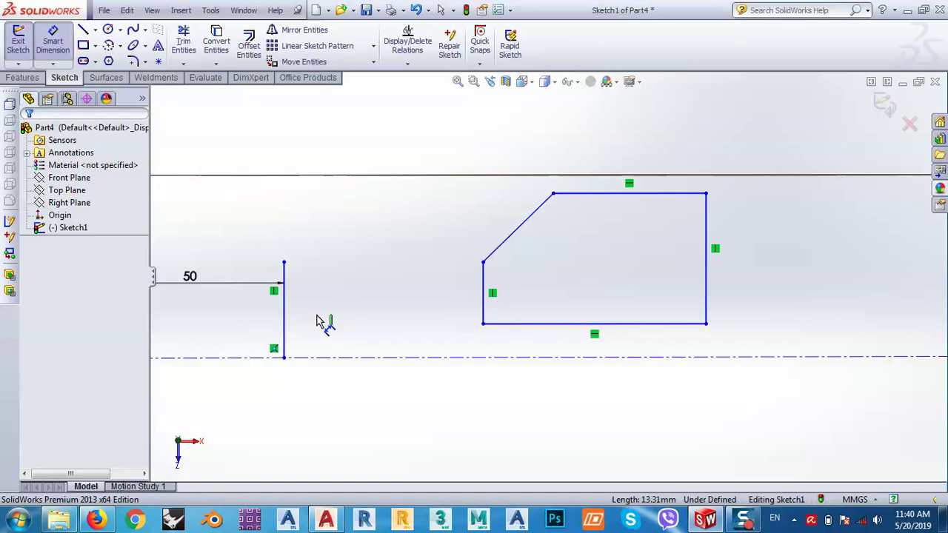
{"action": "left_click", "coordinate": [483, 319]}
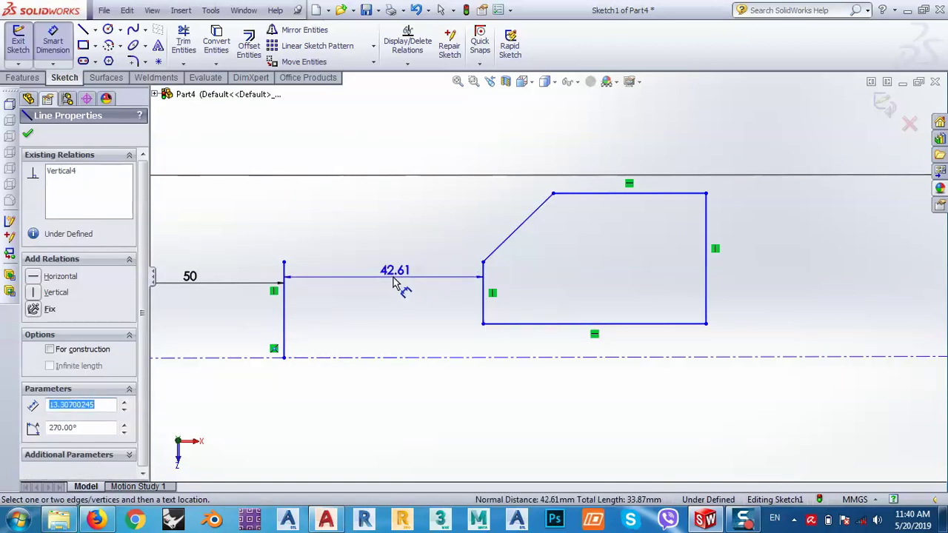
{"action": "left_click", "coordinate": [383, 282]}
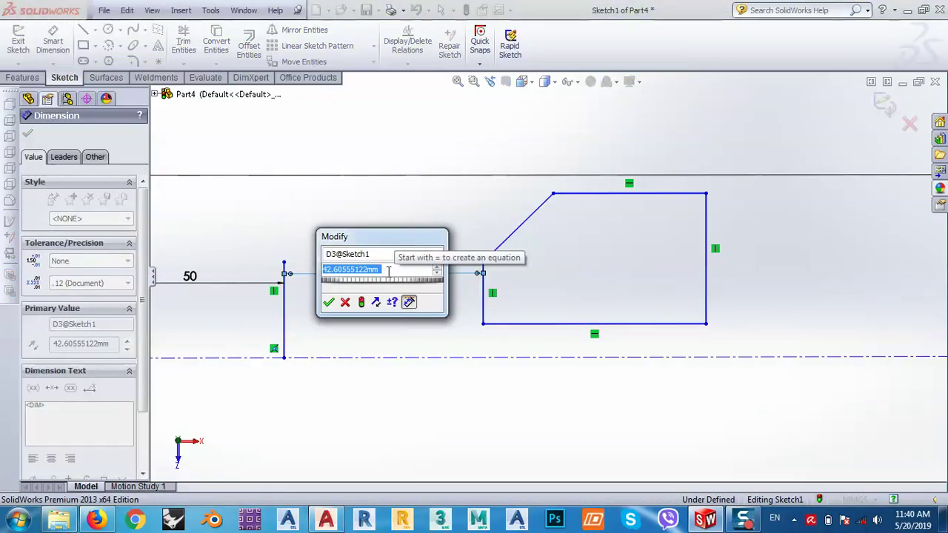
{"action": "type", "text": "30"}
{"action": "key", "text": "Return"}
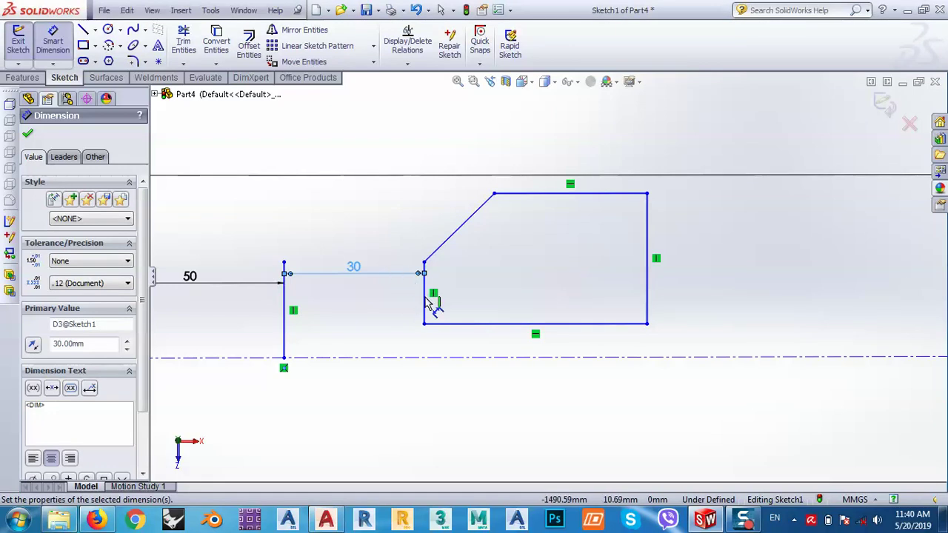
Step: Set the height of the closed profile's left vertical edge to 15 mm
{"action": "left_click", "coordinate": [424, 324]}
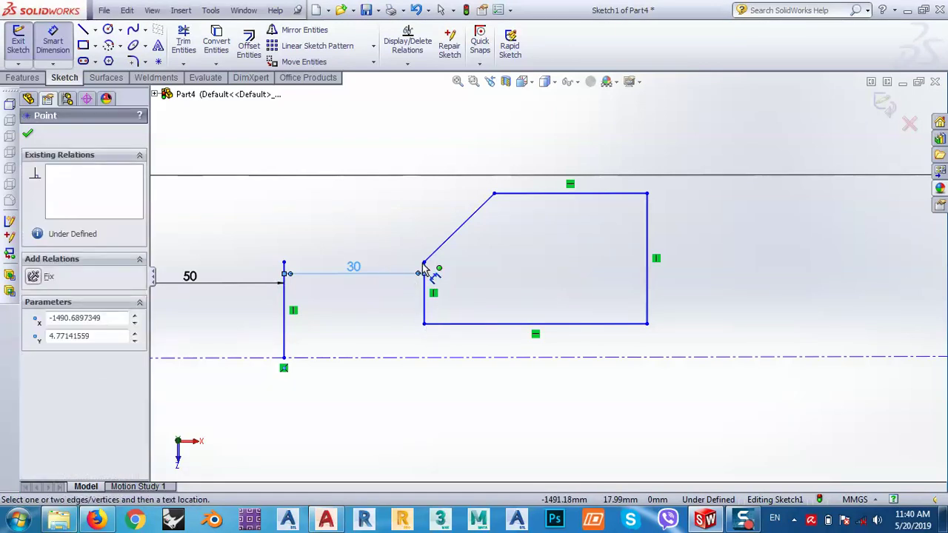
{"action": "left_click", "coordinate": [425, 263]}
{"action": "left_click", "coordinate": [385, 263]}
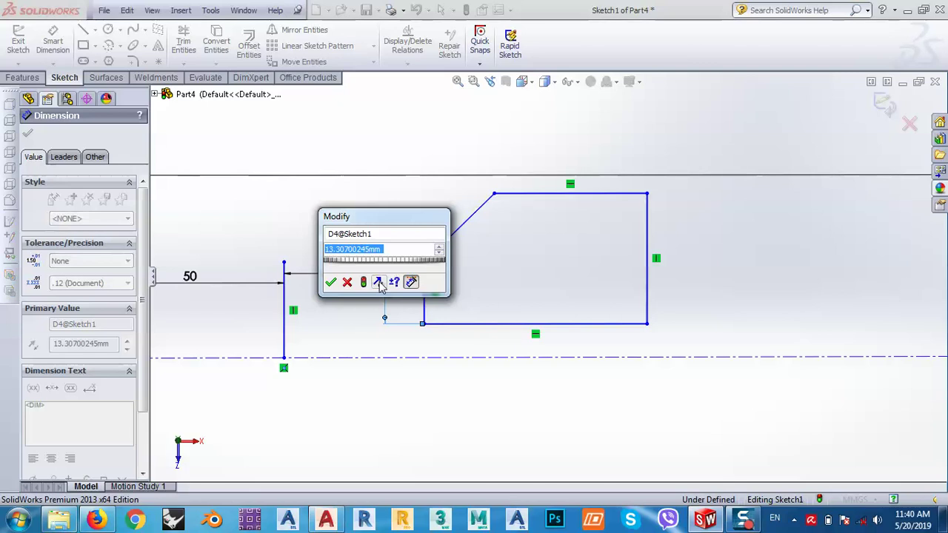
{"action": "left_click_drag", "start_coordinate": [374, 217], "coordinate": [285, 196]}
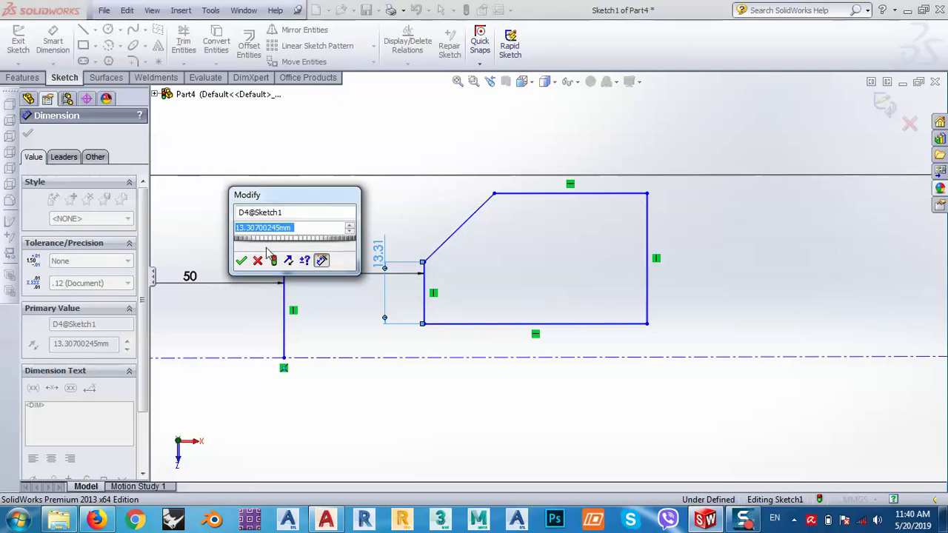
{"action": "type", "text": "15"}
{"action": "key", "text": "Return"}
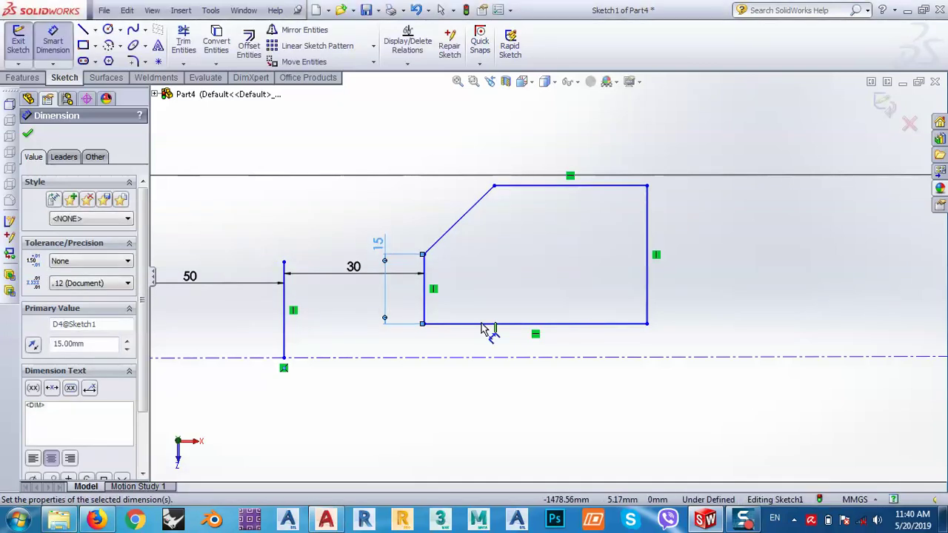
Step: Dimension the closed profile's lower horizontal edge 8 mm above the separate vertical line's lower endpoint on the centerline
{"action": "left_click", "coordinate": [483, 325]}
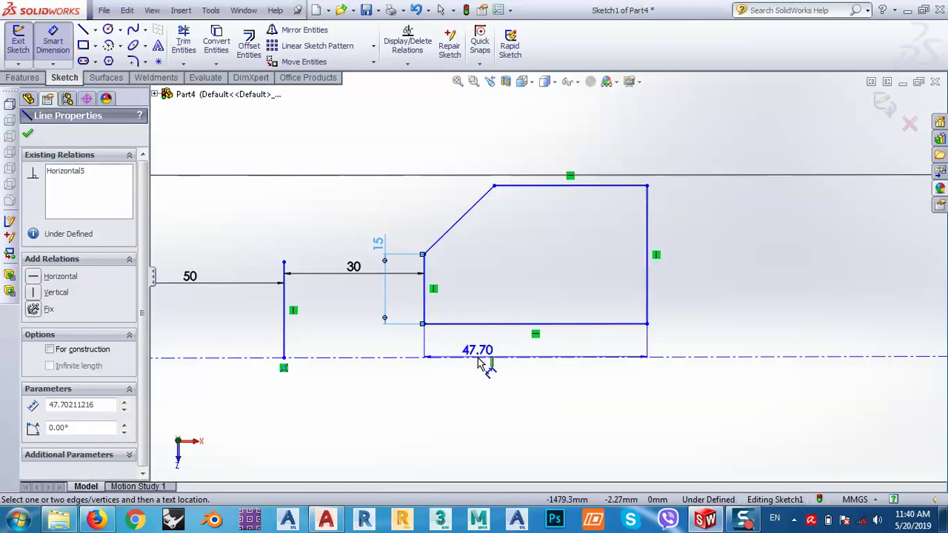
{"action": "left_click", "coordinate": [384, 319]}
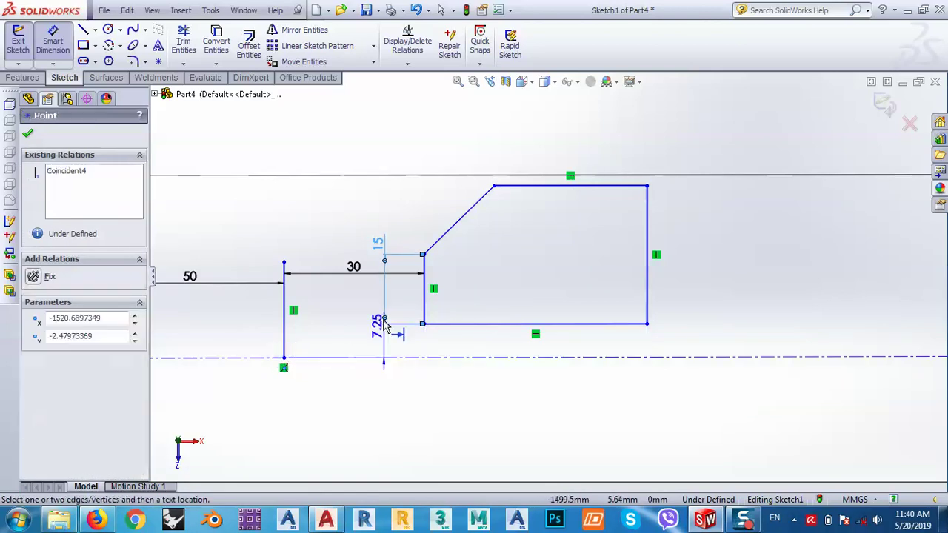
{"action": "left_click", "coordinate": [355, 320]}
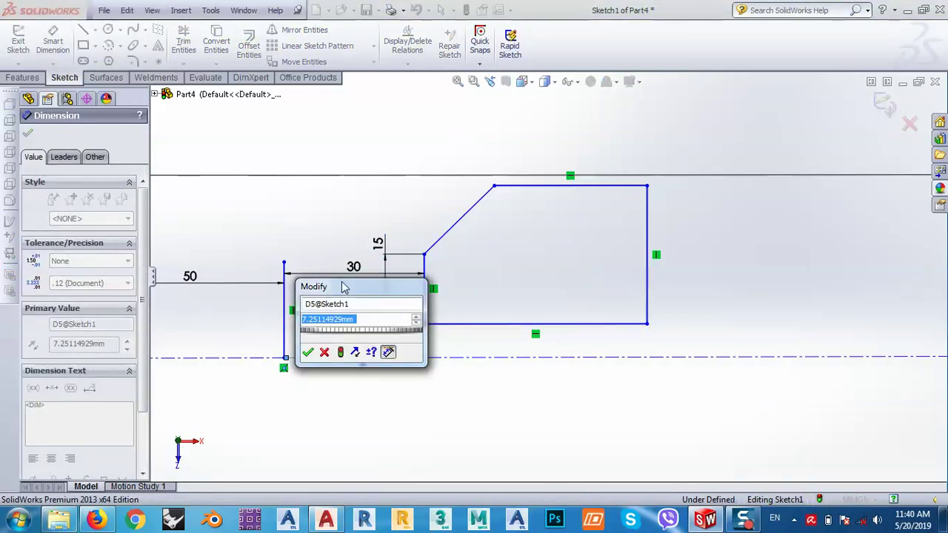
{"action": "left_click_drag", "start_coordinate": [344, 288], "coordinate": [259, 284]}
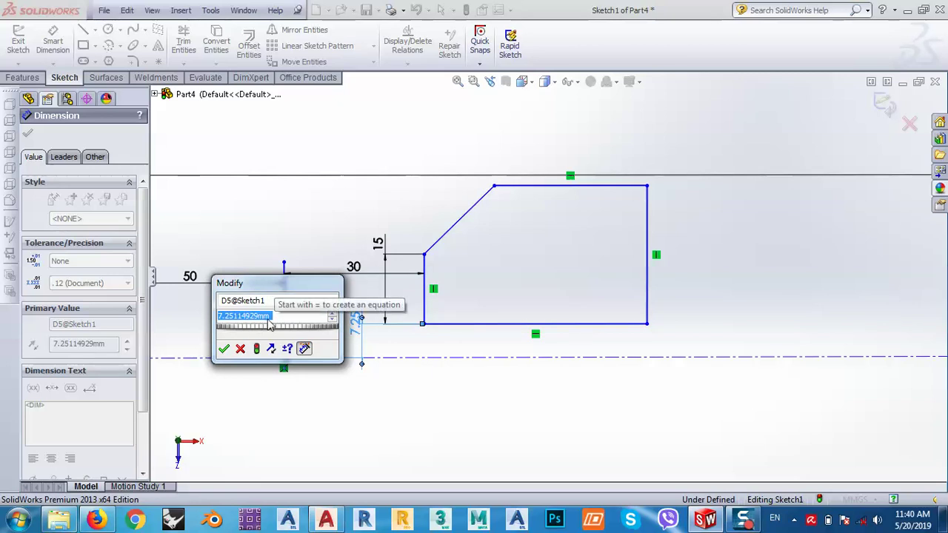
{"action": "type", "text": "8"}
{"action": "key", "text": "Return"}
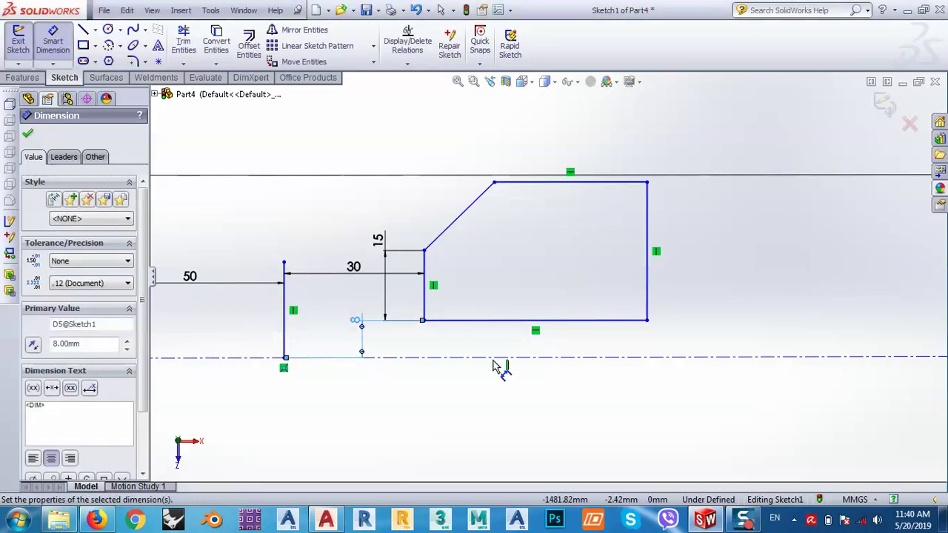
Step: Set the angle between the profile's sloped edge and its lower horizontal edge to 45 degrees
{"action": "left_click", "coordinate": [448, 232]}
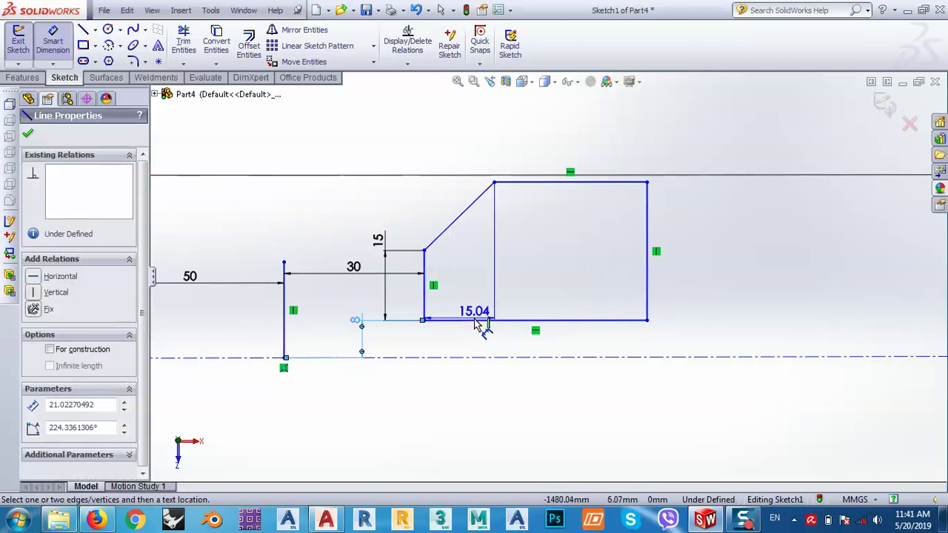
{"action": "left_click", "coordinate": [482, 321]}
{"action": "left_click", "coordinate": [511, 265]}
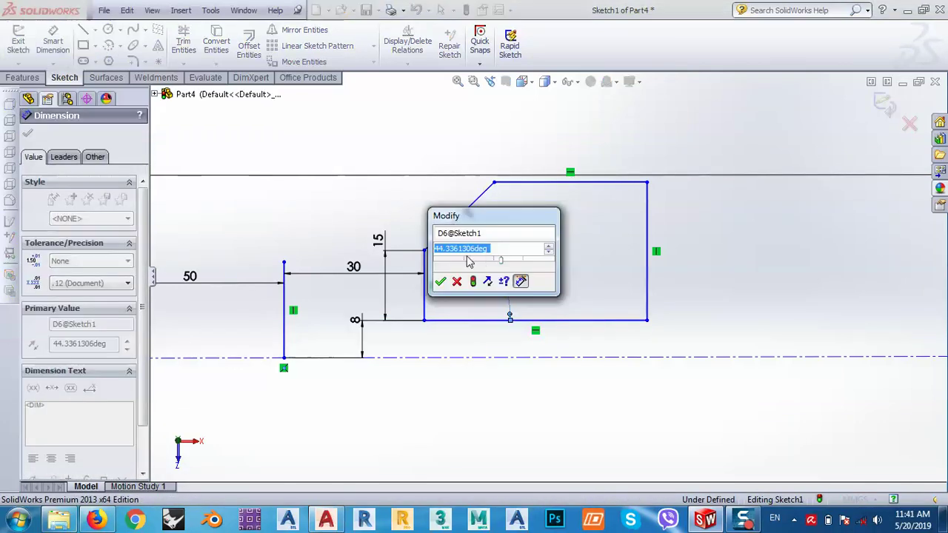
{"action": "type", "text": "45"}
{"action": "key", "text": "Return"}
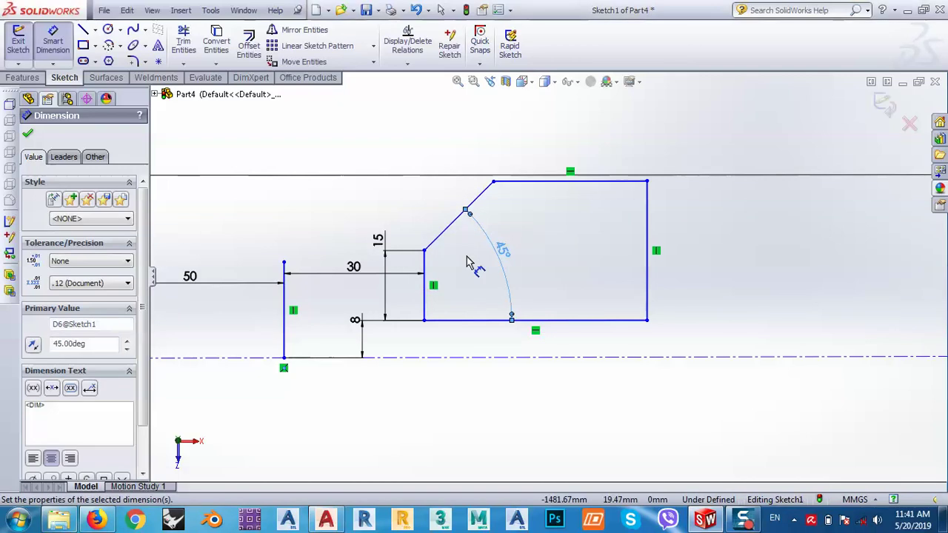
Step: Set the length of the closed profile's upper horizontal edge to 25 mm between its two endpoints
{"action": "left_click", "coordinate": [494, 181]}
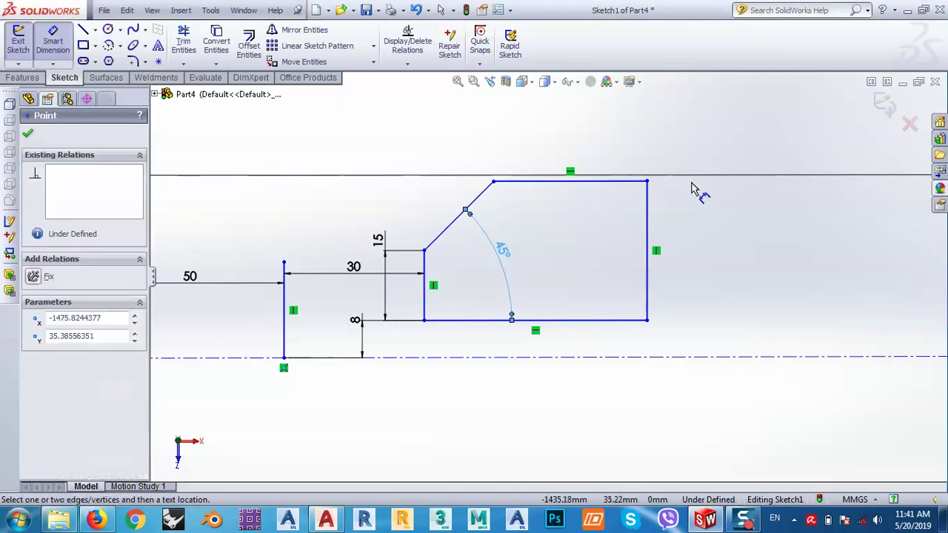
{"action": "left_click", "coordinate": [647, 181]}
{"action": "left_click", "coordinate": [575, 128]}
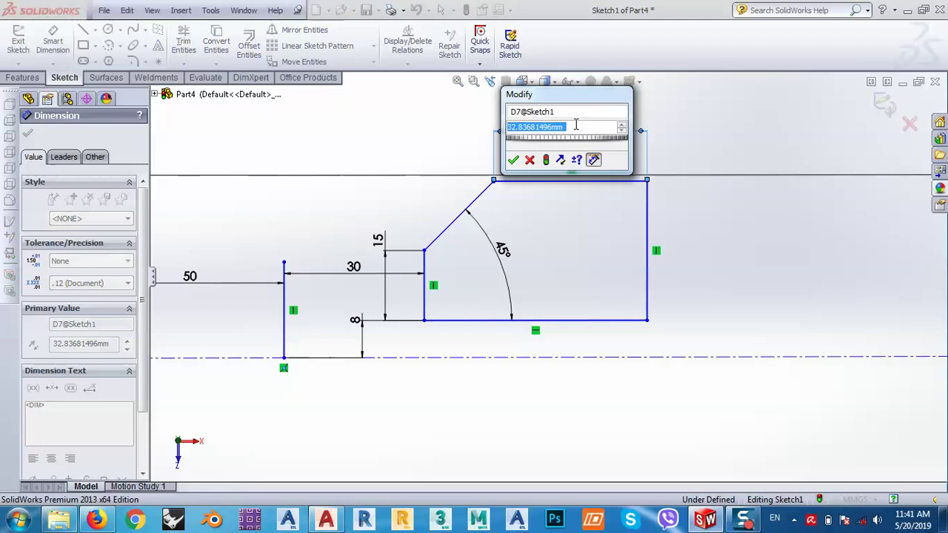
{"action": "type", "text": "25"}
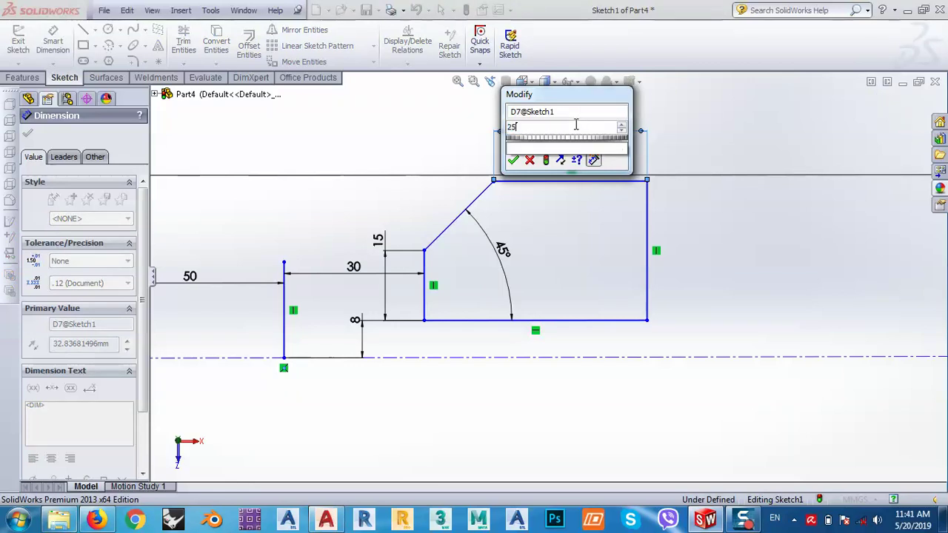
{"action": "key", "text": "Return"}
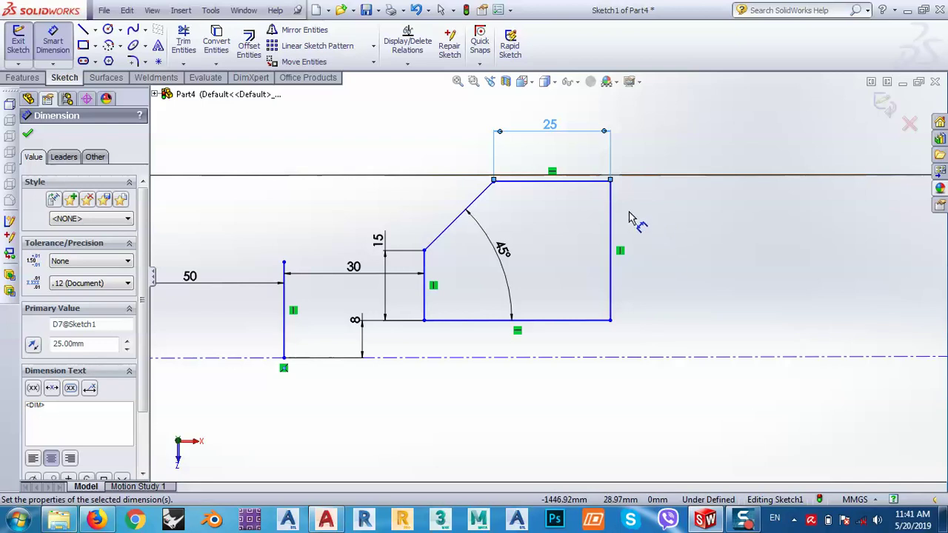
Step: Sketch a horizontal line about 2.87 mm outward from the profile's right edge with a vertical line down from it, and delete the original right edge
{"action": "left_click", "coordinate": [83, 29]}
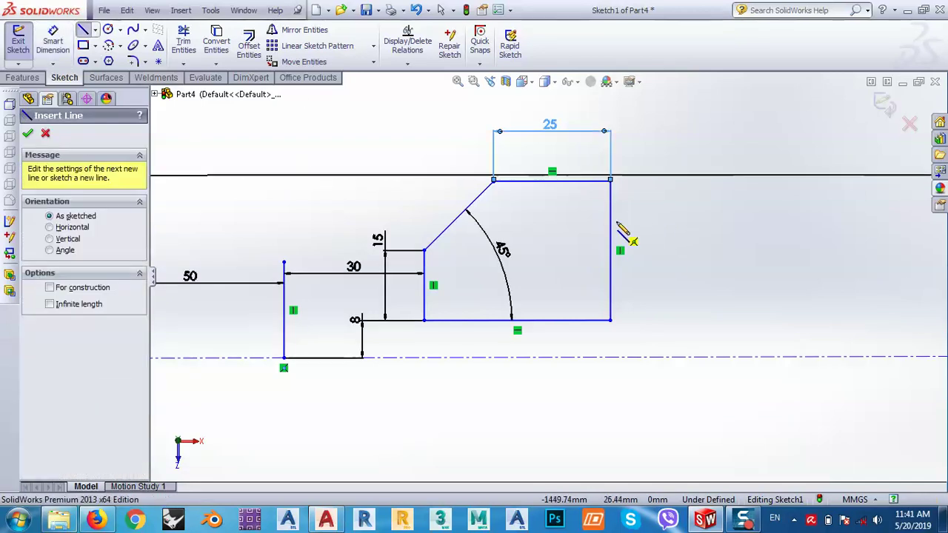
{"action": "left_click", "coordinate": [610, 180]}
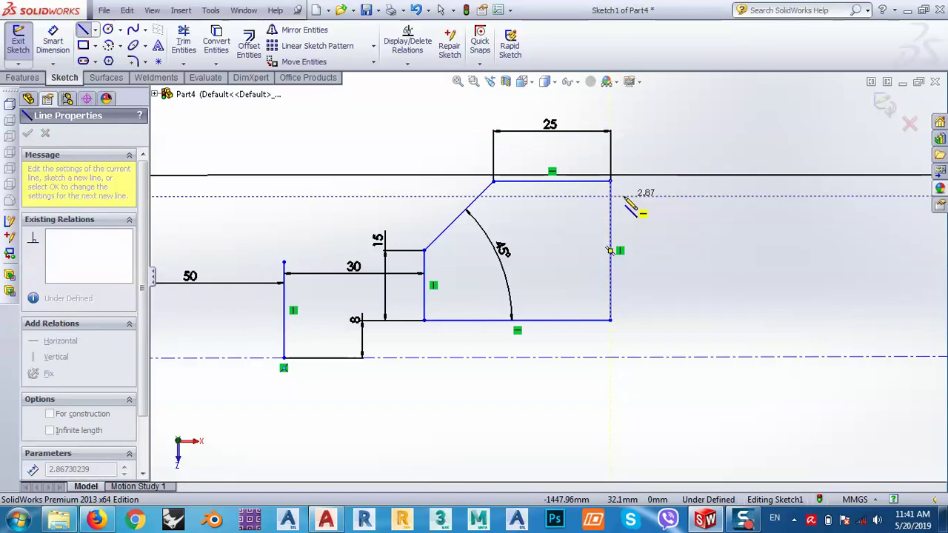
{"action": "left_click", "coordinate": [622, 320]}
{"action": "key", "text": "Escape"}
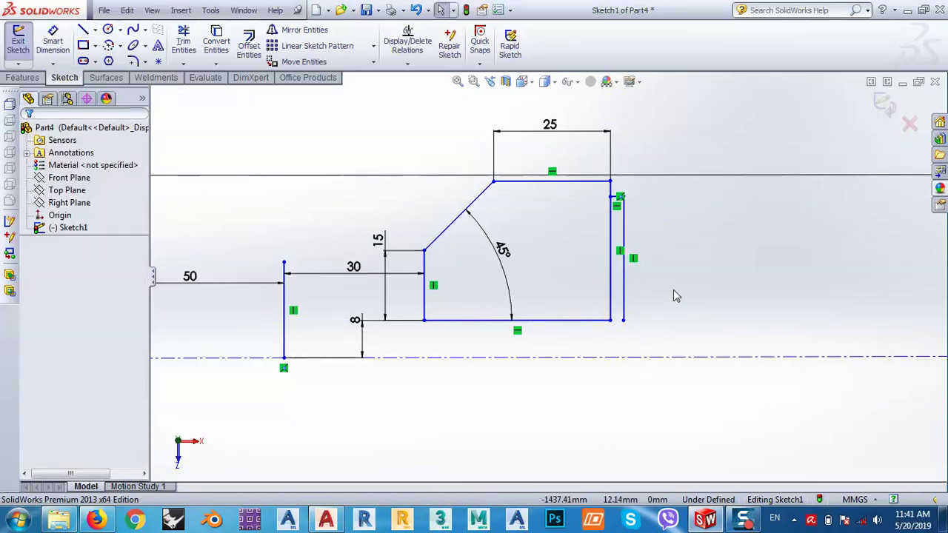
{"action": "left_click", "coordinate": [609, 258]}
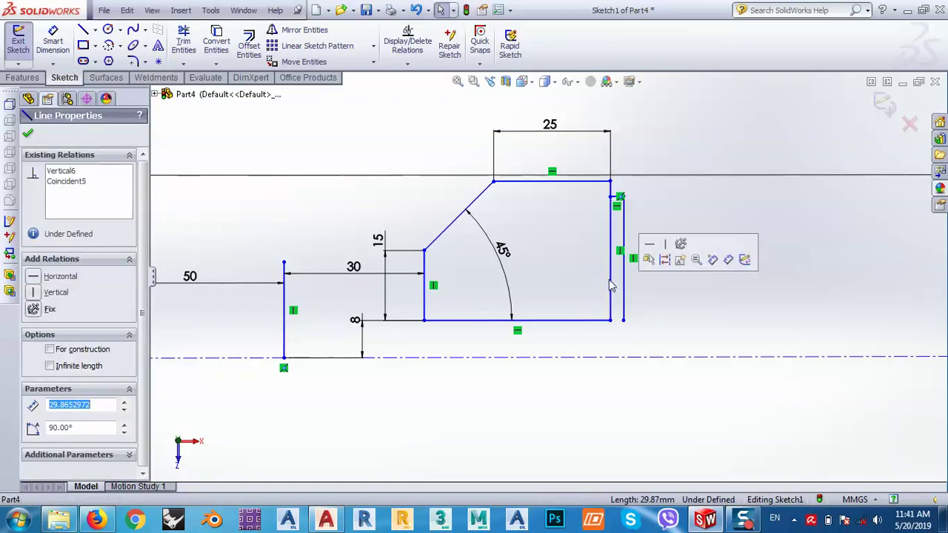
{"action": "key", "text": "Delete"}
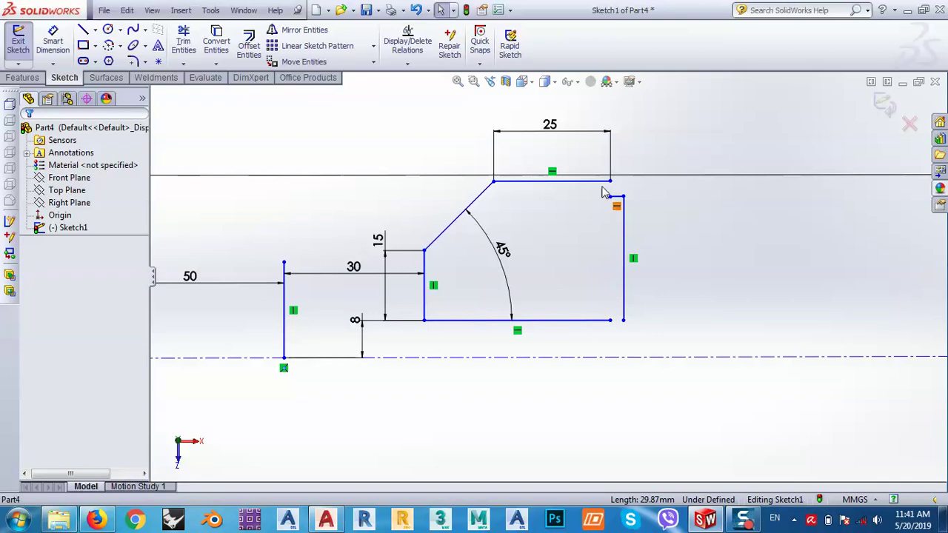
Step: Close the profile with a vertical line about 3.28 mm long at the upper-right step and extend the lower edge to the new right edge's endpoint
{"action": "left_click", "coordinate": [83, 30]}
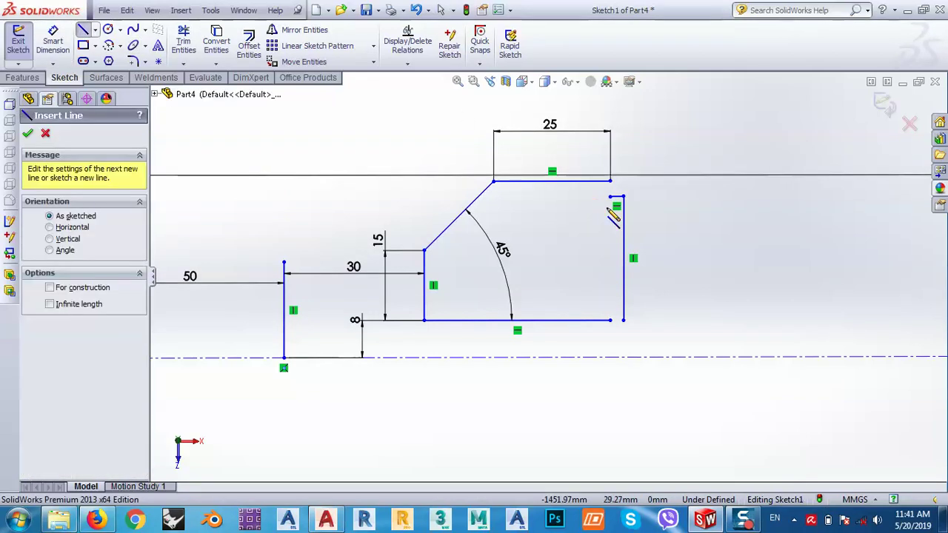
{"action": "left_click", "coordinate": [624, 195]}
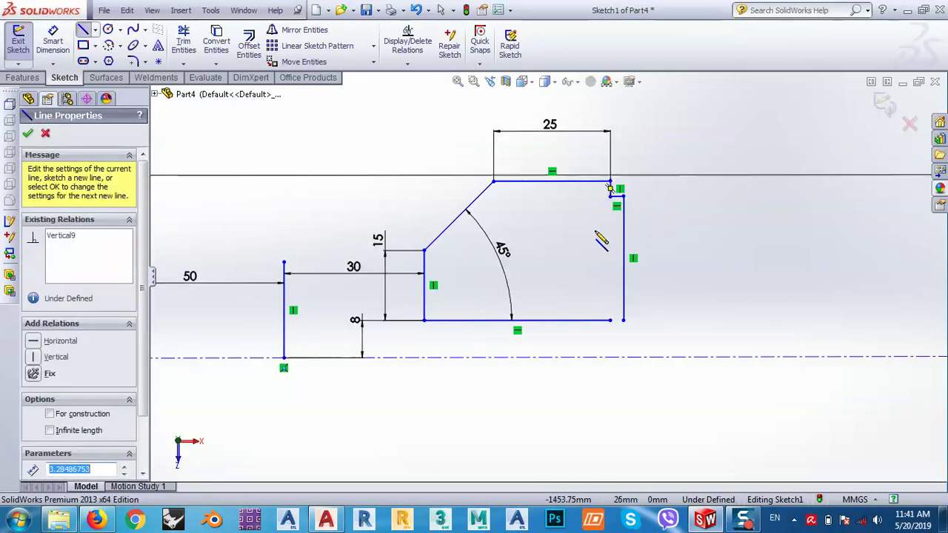
{"action": "key", "text": "Escape"}
{"action": "key", "text": "Escape"}
{"action": "left_click", "coordinate": [611, 322]}
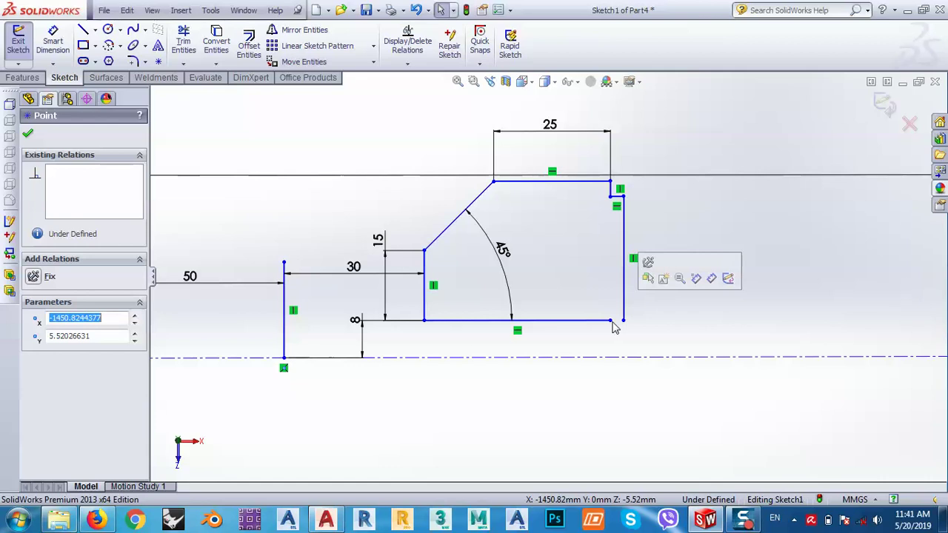
{"action": "left_click_drag", "start_coordinate": [622, 321], "coordinate": [624, 322]}
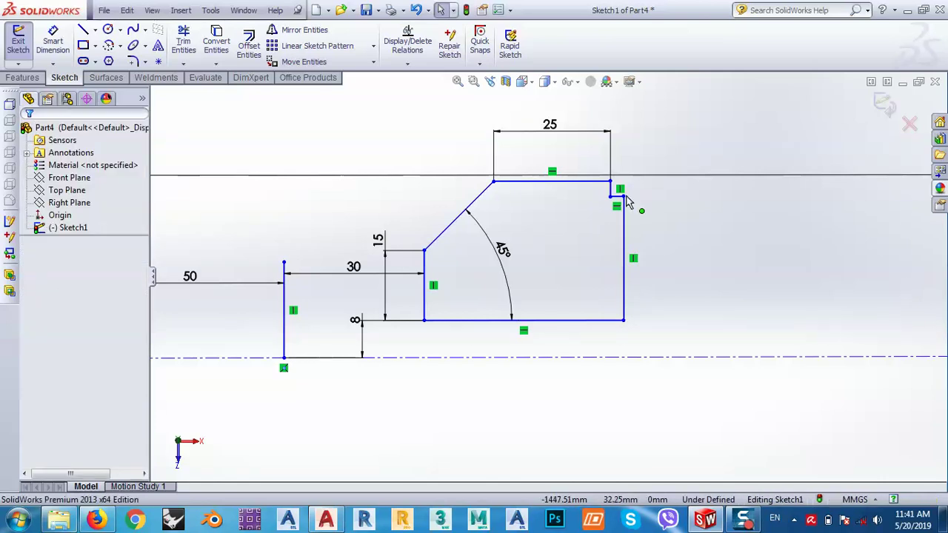
Step: Dimension the height of the profile's upper-right step and set it to 2.2 mm
{"action": "scroll", "coordinate": [622, 200], "scroll_direction": "up", "scroll_amount": 3}
{"action": "scroll", "coordinate": [619, 203], "scroll_direction": "down", "scroll_amount": 8}
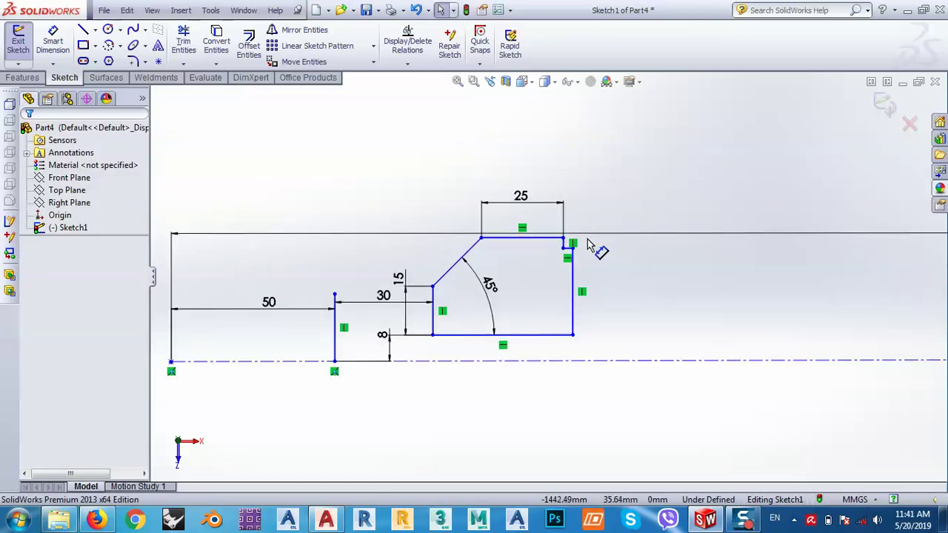
{"action": "left_click", "coordinate": [57, 37]}
{"action": "left_click", "coordinate": [520, 197]}
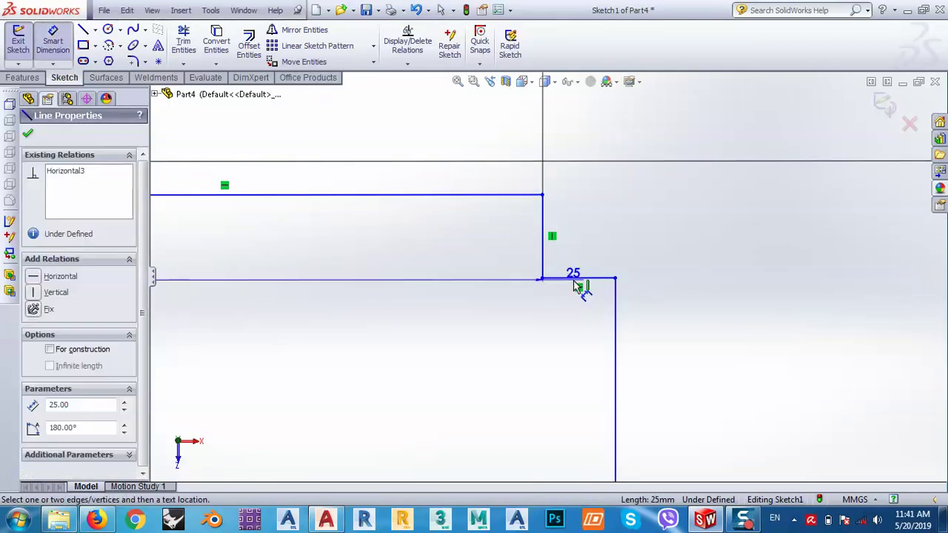
{"action": "left_click", "coordinate": [582, 280]}
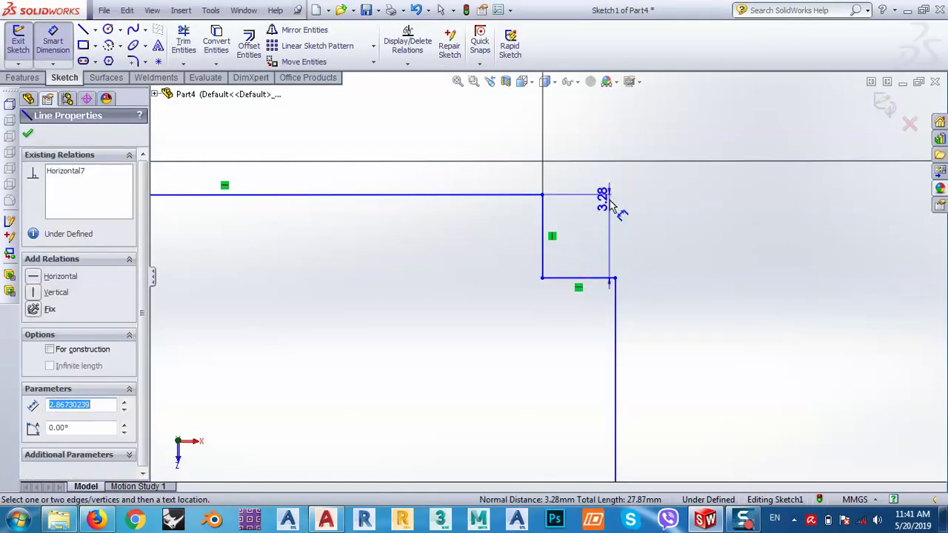
{"action": "left_click", "coordinate": [630, 141]}
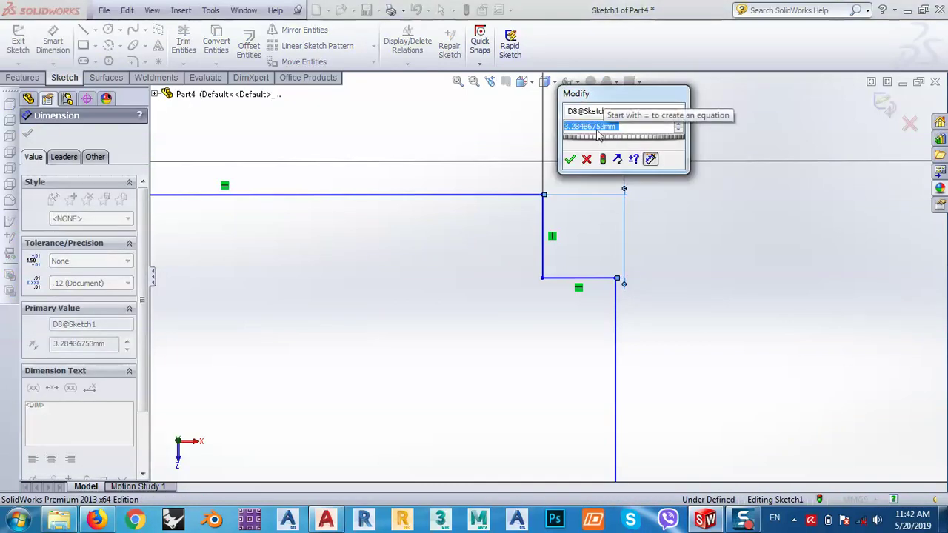
{"action": "type", "text": "2."}
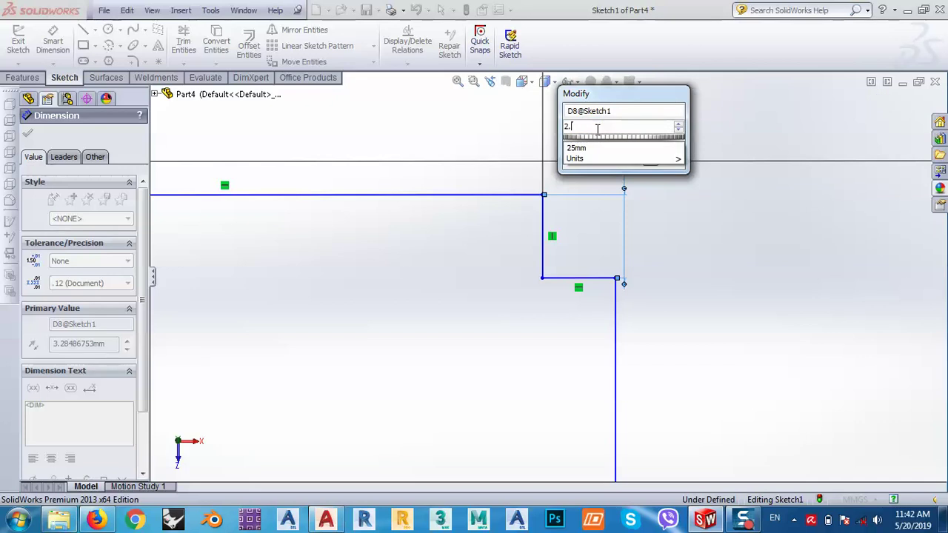
{"action": "type", "text": "2"}
{"action": "key", "text": "Return"}
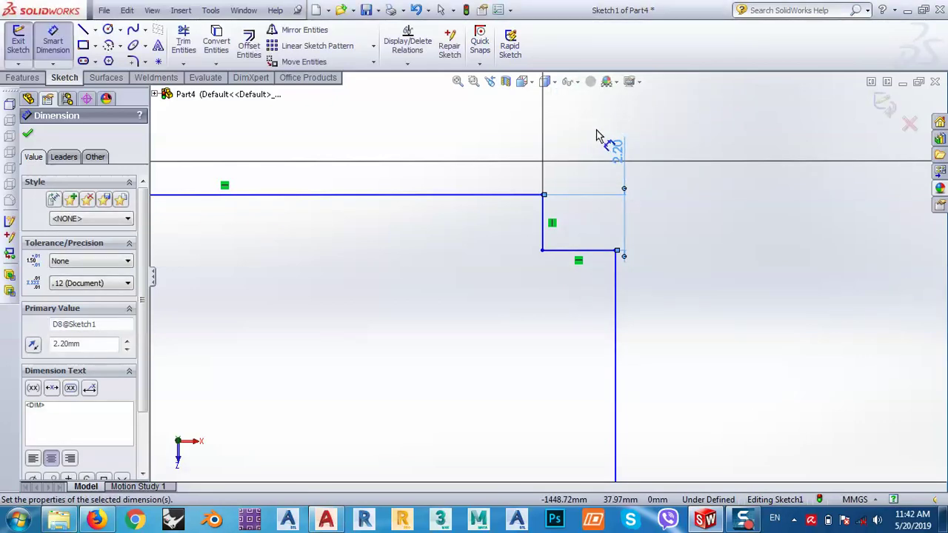
Step: Dimension the width of the profile's upper-right step between its two lower endpoints and set it to 3 mm
{"action": "scroll", "coordinate": [595, 130], "scroll_direction": "down", "scroll_amount": 3}
{"action": "scroll", "coordinate": [563, 267], "scroll_direction": "up", "scroll_amount": 2}
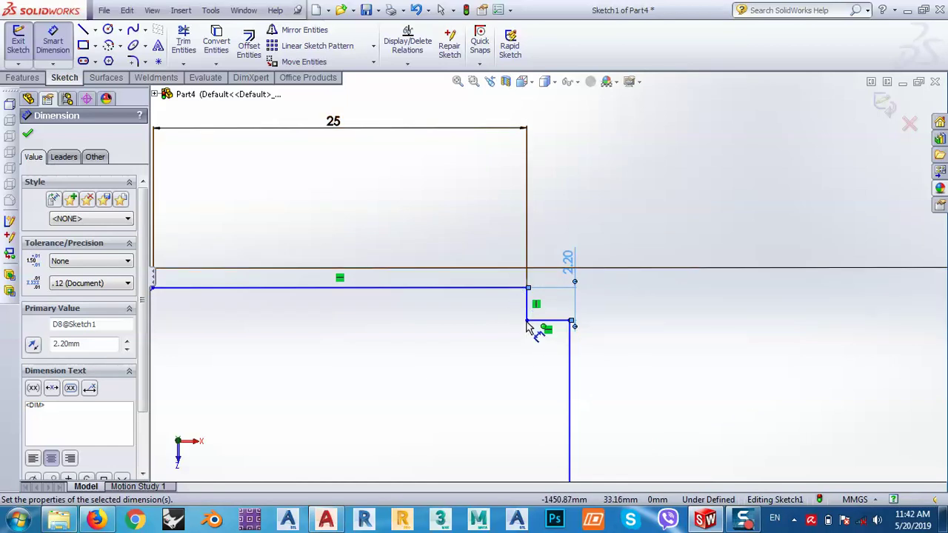
{"action": "left_click", "coordinate": [571, 322]}
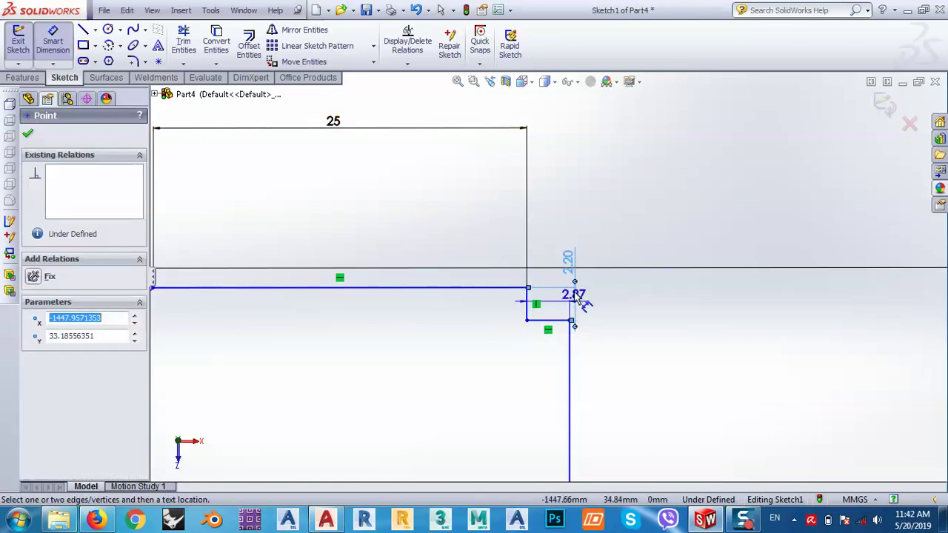
{"action": "left_click", "coordinate": [564, 214]}
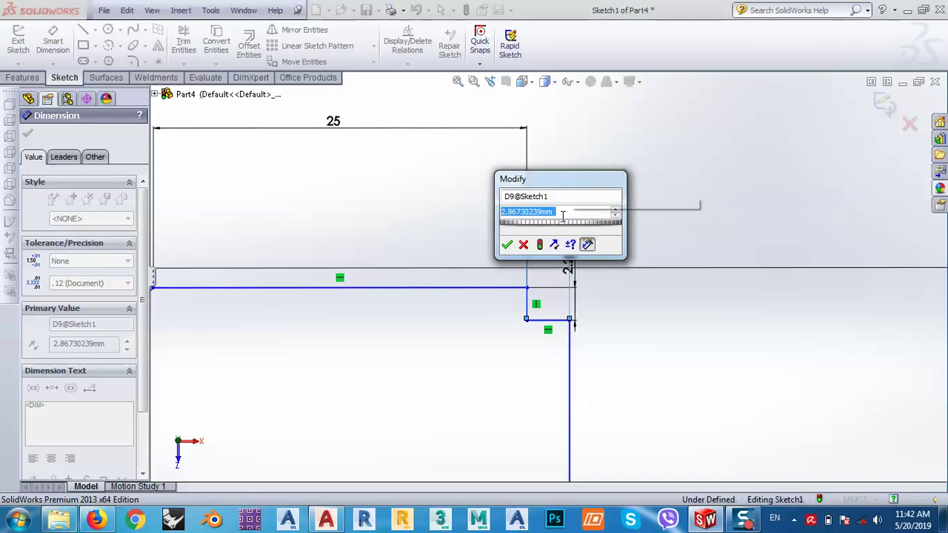
{"action": "key", "text": "Return"}
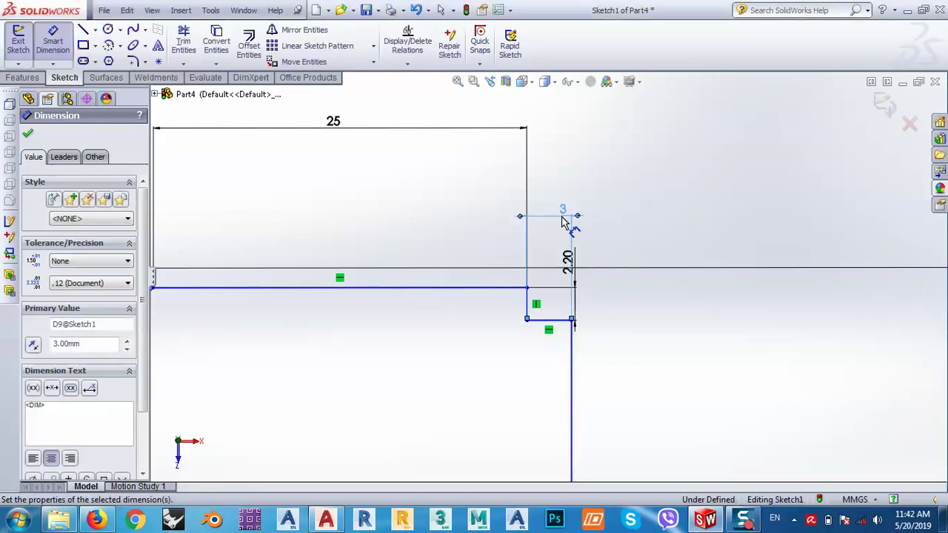
{"action": "key", "text": "Escape"}
{"action": "key", "text": "f"}
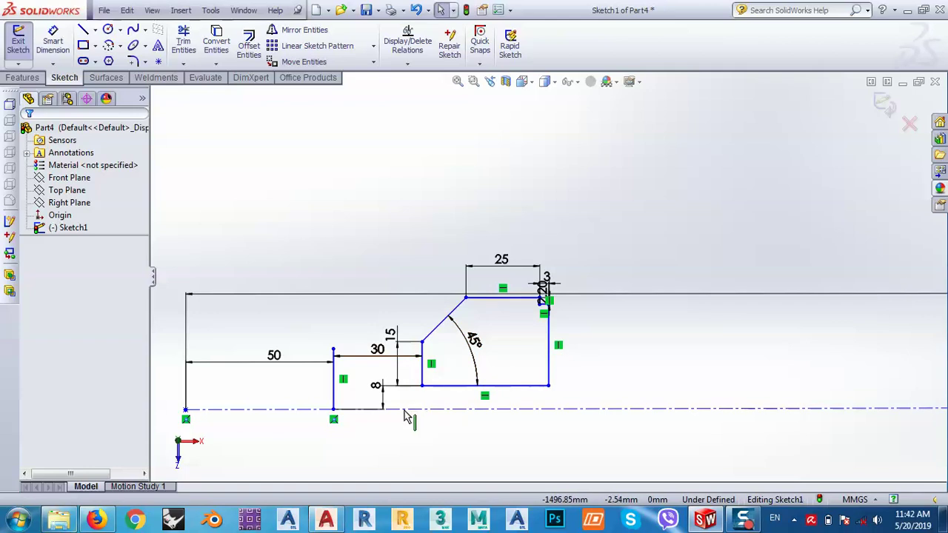
Step: Sketch the bolt shank outline from beside the profile's lower-right corner horizontally to the separate vertical line, ending about 6.66 mm down on the centerline
{"action": "scroll", "coordinate": [404, 416], "scroll_direction": "down", "scroll_amount": 2}
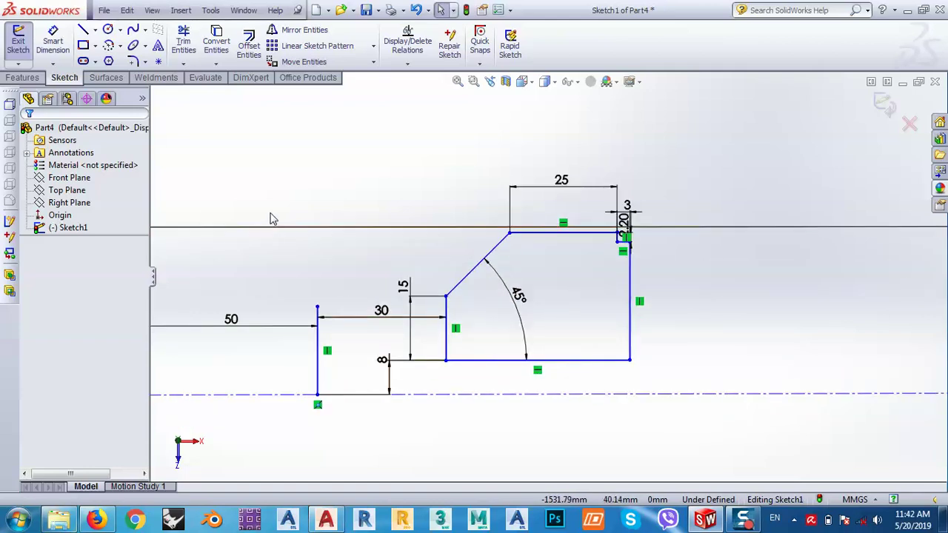
{"action": "left_click", "coordinate": [83, 30]}
{"action": "scroll", "coordinate": [641, 385], "scroll_direction": "down", "scroll_amount": 3}
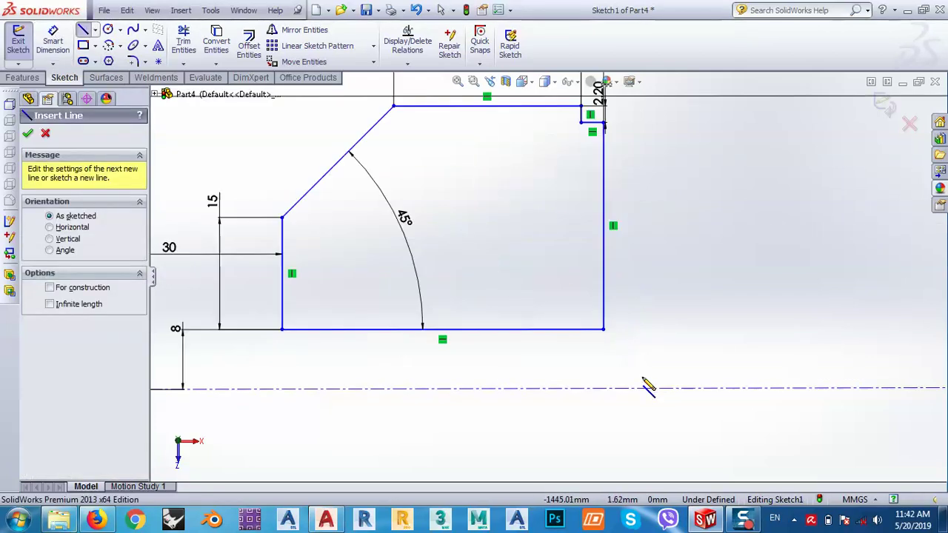
{"action": "left_click", "coordinate": [603, 328]}
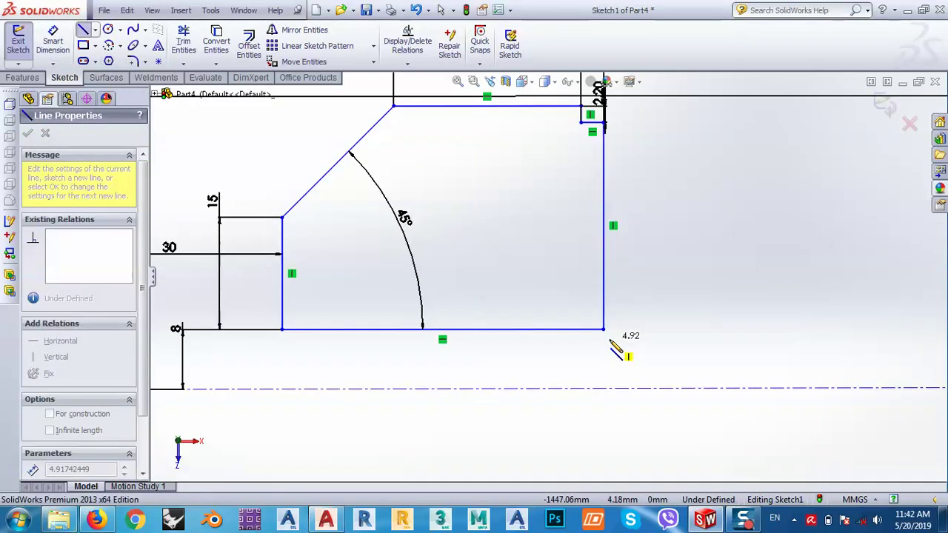
{"action": "scroll", "coordinate": [799, 311], "scroll_direction": "down", "scroll_amount": 3}
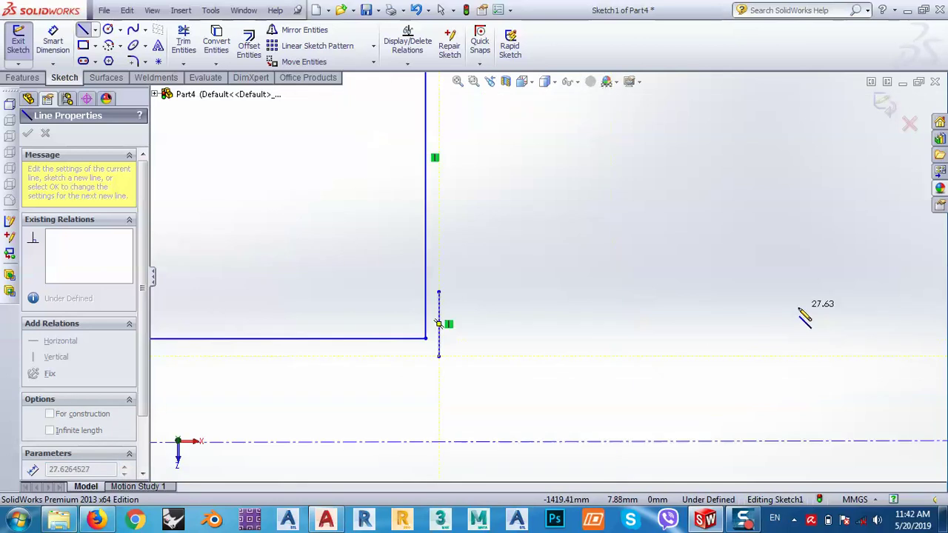
{"action": "scroll", "coordinate": [716, 345], "scroll_direction": "up", "scroll_amount": 8}
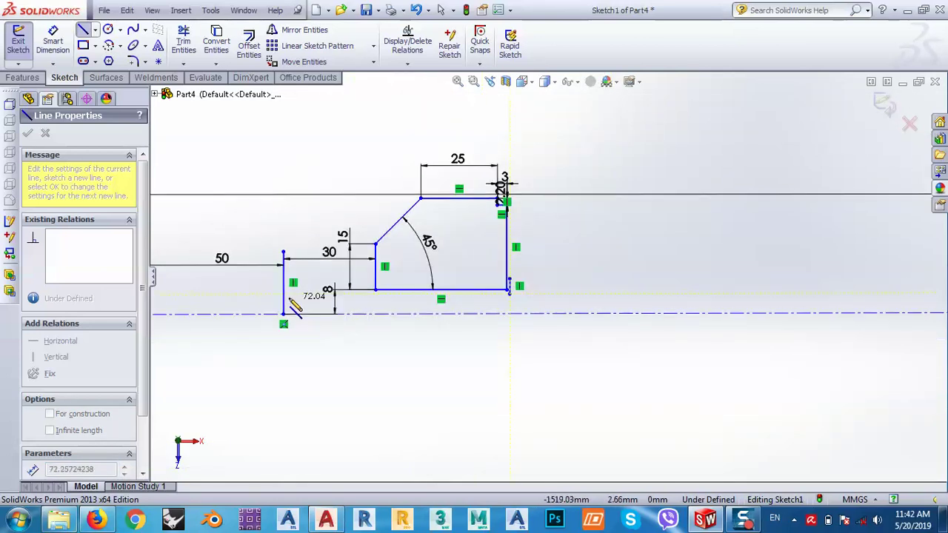
{"action": "left_click", "coordinate": [284, 293]}
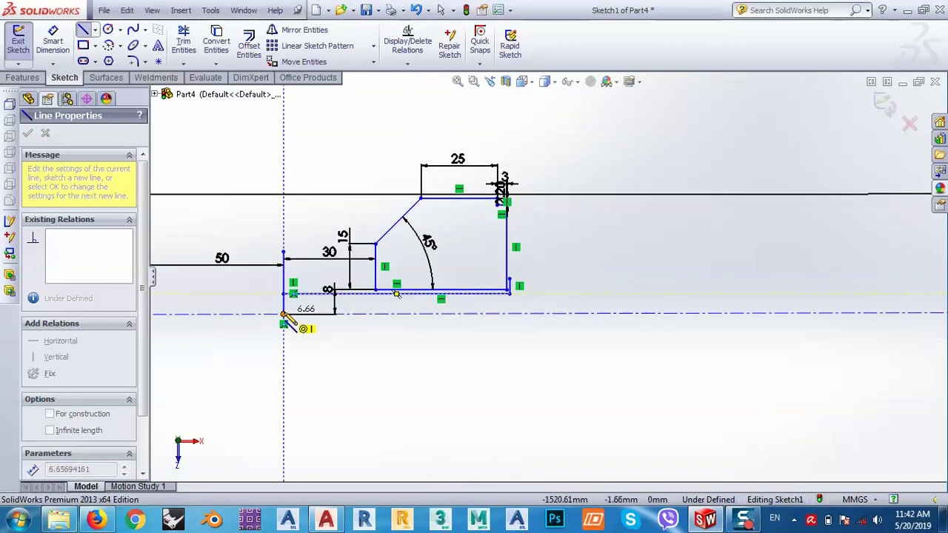
{"action": "left_click", "coordinate": [284, 315]}
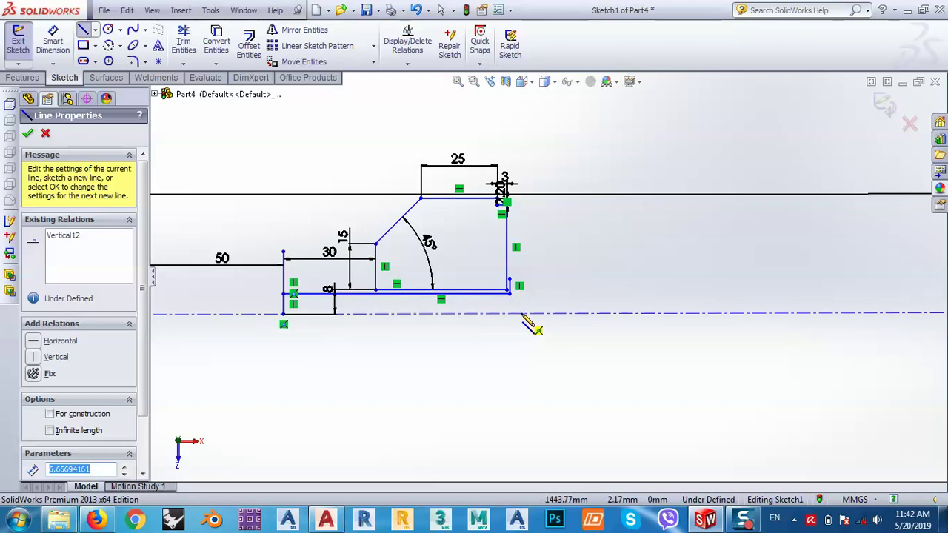
Step: Sketch the bolt head outline up from the centerline and about 6.87 mm back to the upper end of the shank's short vertical line
{"action": "left_click", "coordinate": [532, 316]}
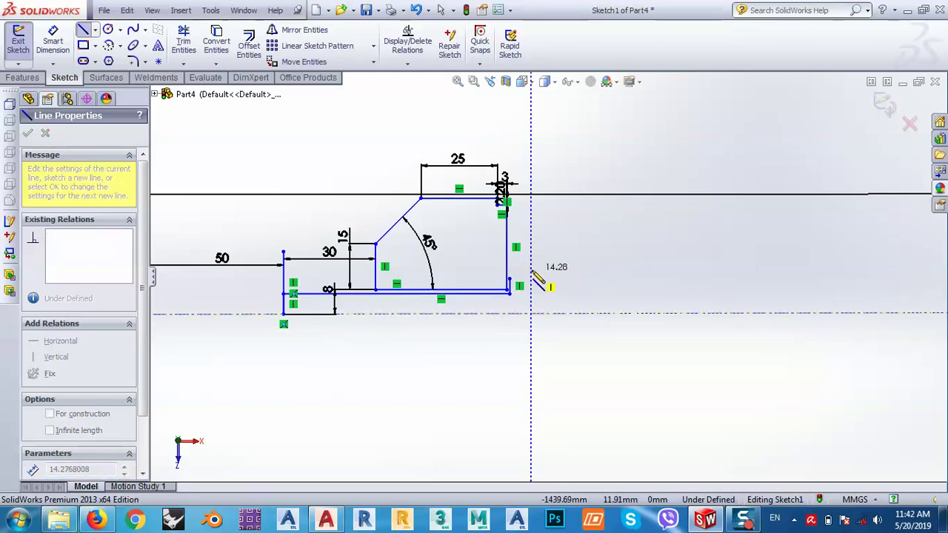
{"action": "left_click", "coordinate": [531, 279]}
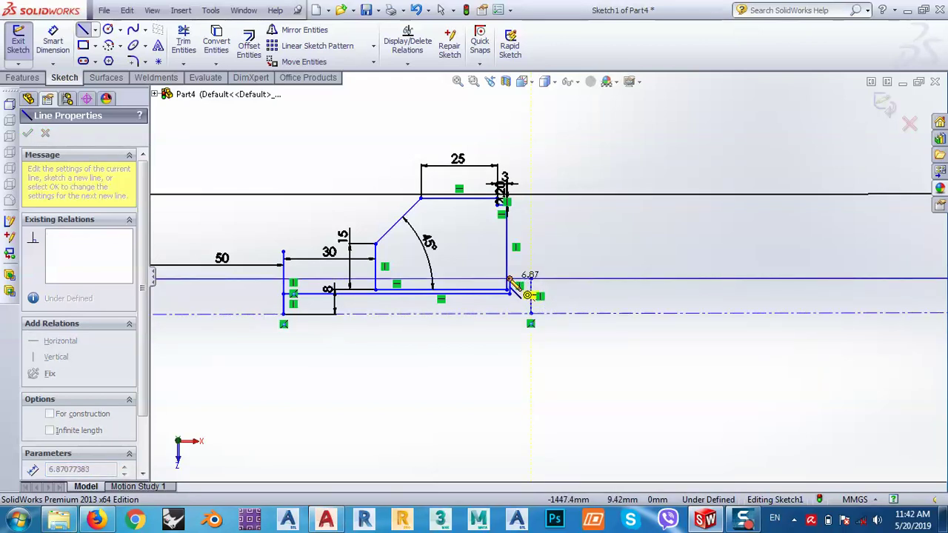
{"action": "double_click", "coordinate": [508, 278]}
{"action": "key", "text": "Escape"}
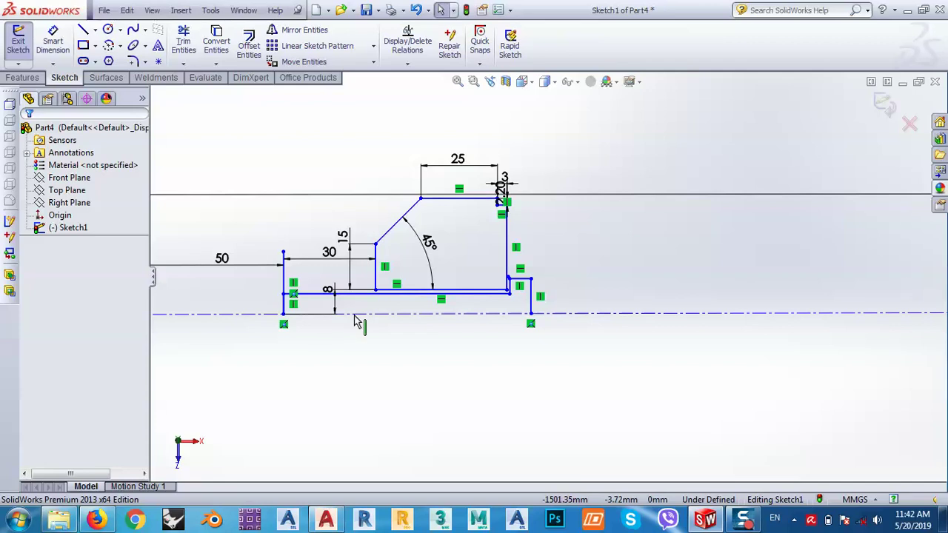
Step: Shorten the separate vertical line by merging its upper endpoint with the left corner of the bolt shank outline
{"action": "scroll", "coordinate": [293, 296], "scroll_direction": "down", "scroll_amount": 5}
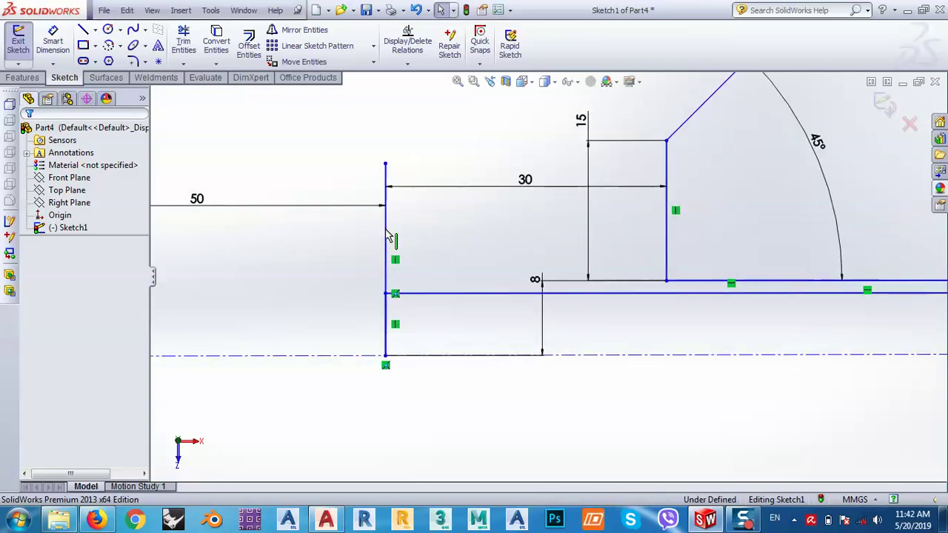
{"action": "left_click", "coordinate": [385, 234]}
{"action": "left_click_drag", "start_coordinate": [385, 164], "coordinate": [385, 294]}
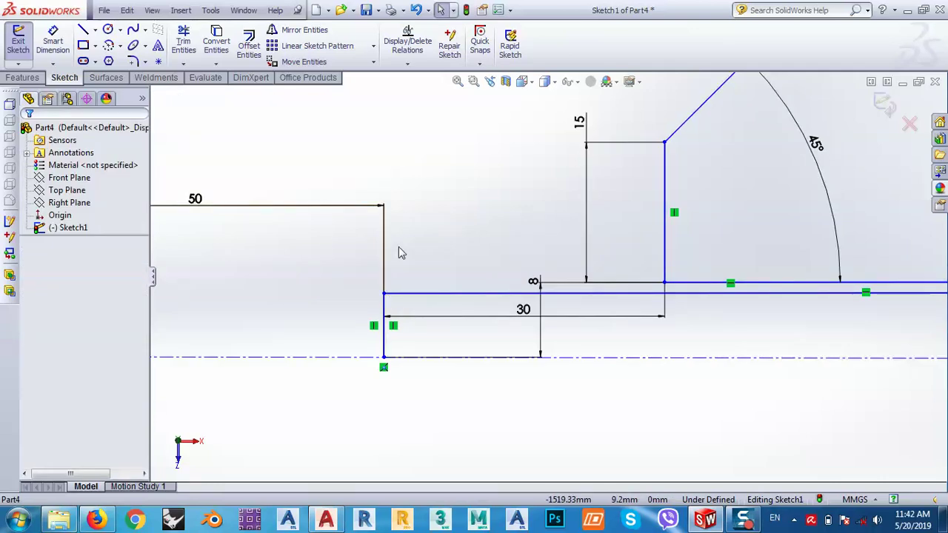
Step: Dimension the gap between the cone's horizontal bore line and the bolt shank line and set it to 0.5 mm
{"action": "scroll", "coordinate": [309, 287], "scroll_direction": "down", "scroll_amount": 3}
{"action": "scroll", "coordinate": [297, 297], "scroll_direction": "up", "scroll_amount": 10}
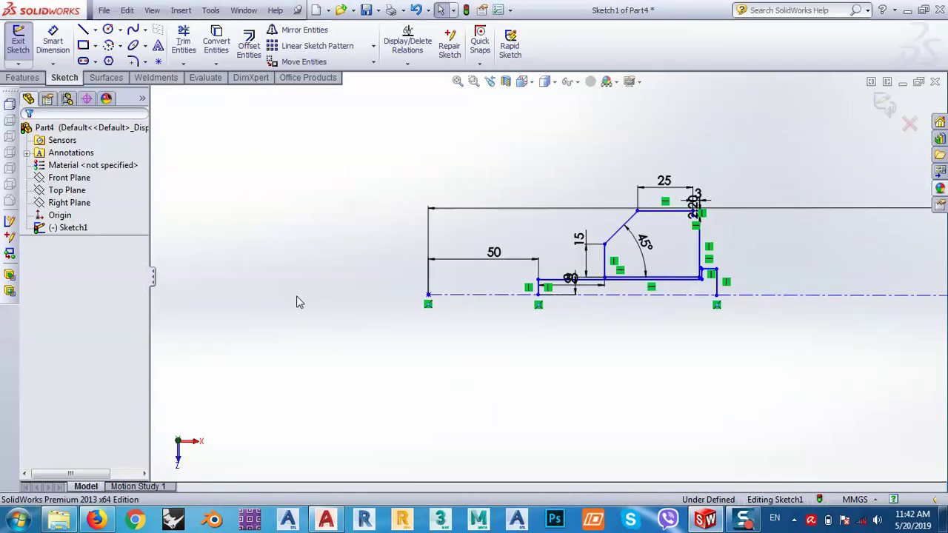
{"action": "scroll", "coordinate": [691, 281], "scroll_direction": "down", "scroll_amount": 5}
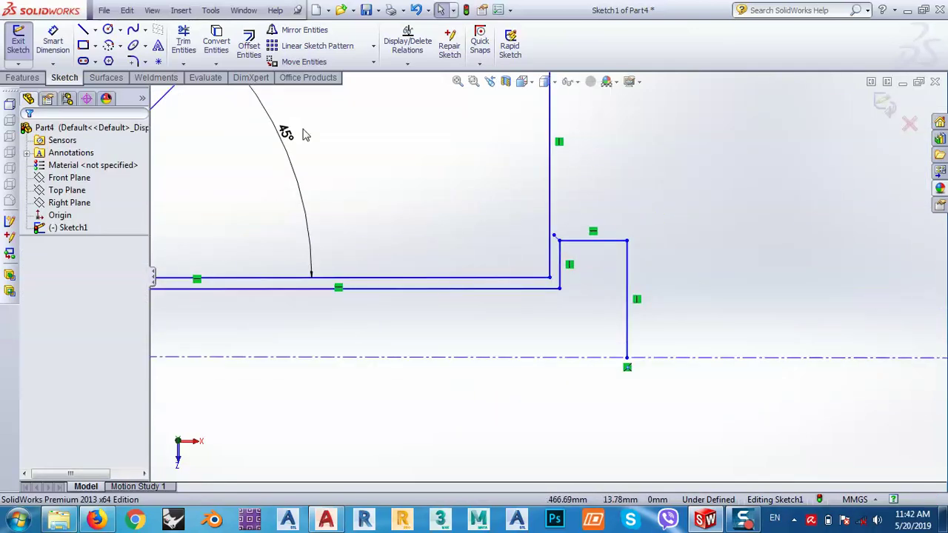
{"action": "left_click", "coordinate": [52, 39]}
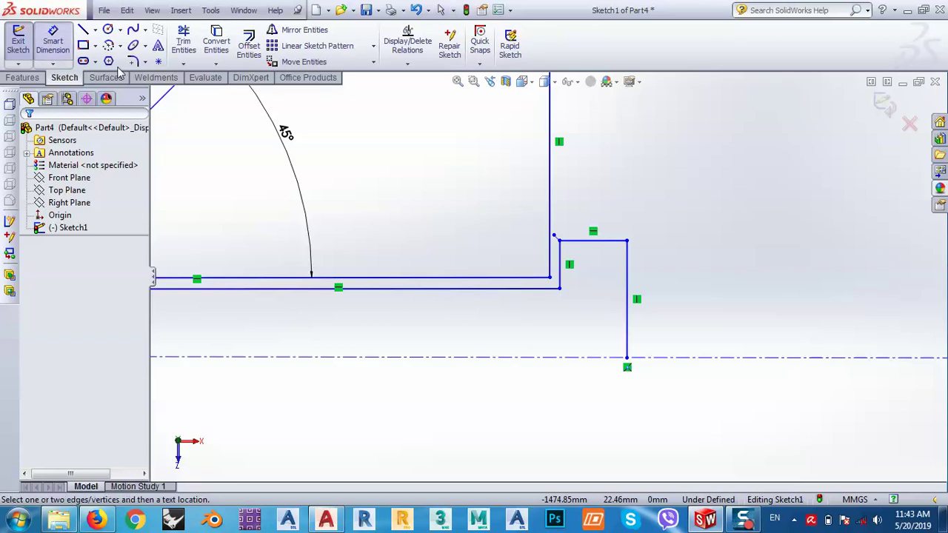
{"action": "left_click", "coordinate": [520, 279]}
{"action": "left_click", "coordinate": [516, 288]}
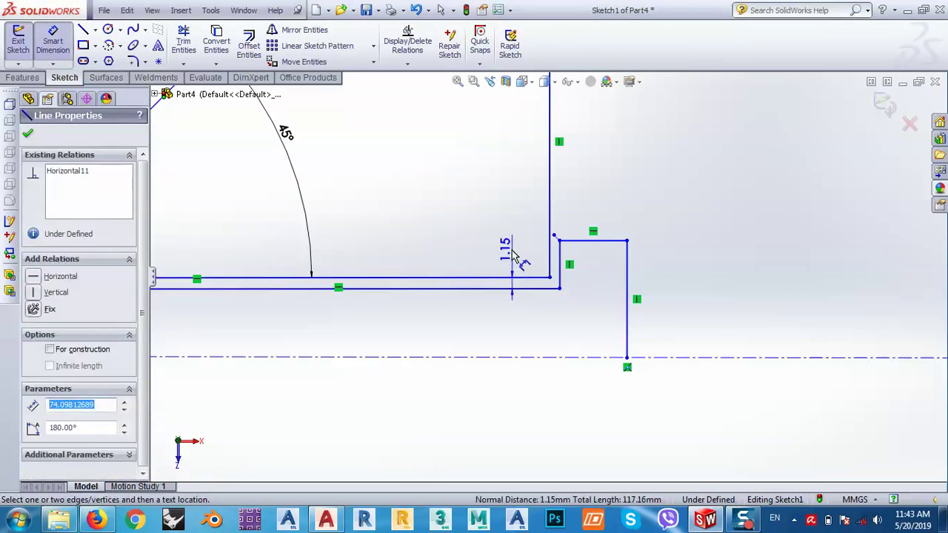
{"action": "left_click", "coordinate": [511, 255]}
{"action": "type", "text": "."}
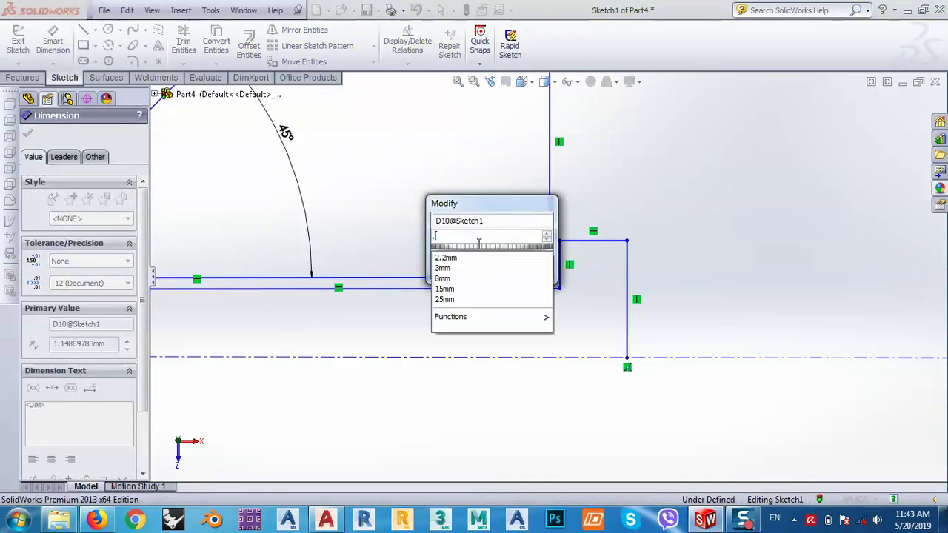
{"action": "type", "text": "1"}
{"action": "key", "text": "BackSpace"}
{"action": "type", "text": "5"}
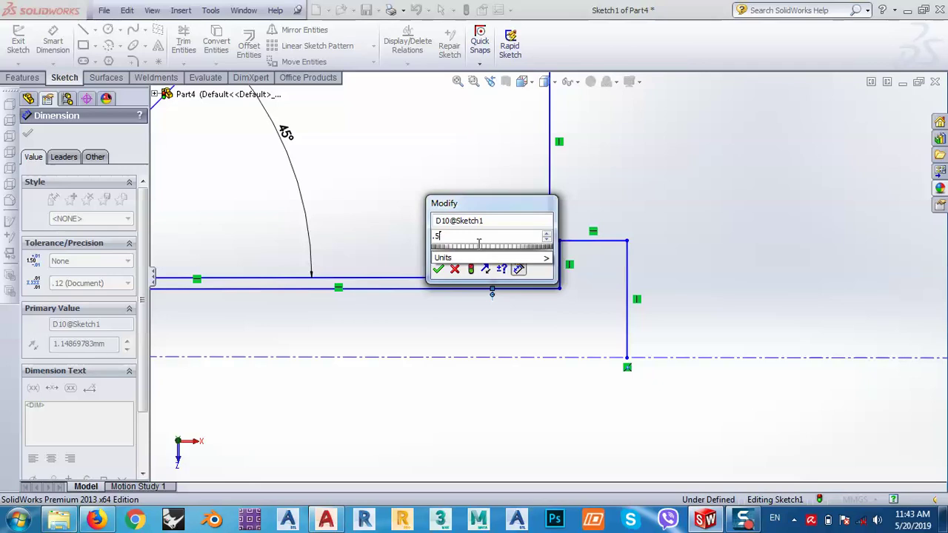
{"action": "key", "text": "Return"}
Step: Dimension the gap between the cone's right vertical face and the bolt head's left side and set it to 0.5 mm
{"action": "scroll", "coordinate": [600, 285], "scroll_direction": "down", "scroll_amount": 4}
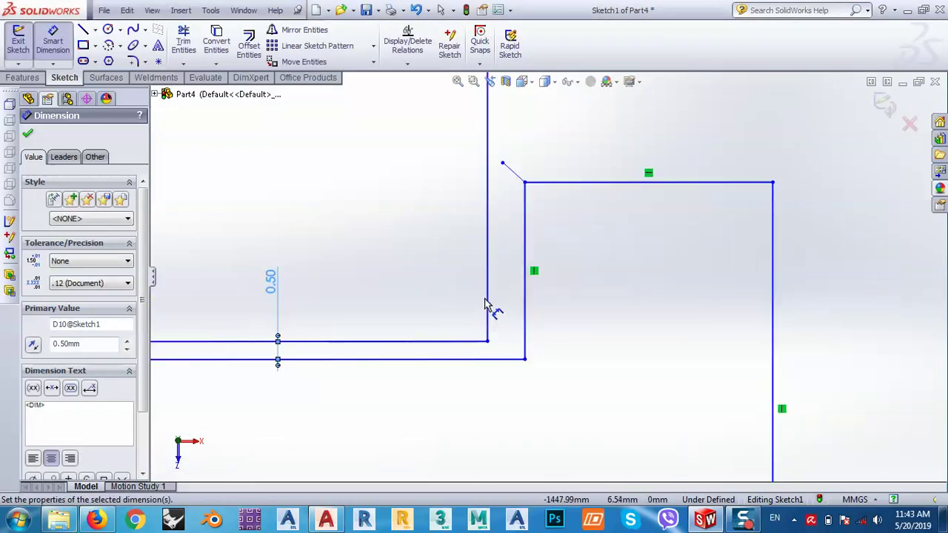
{"action": "left_click", "coordinate": [488, 307]}
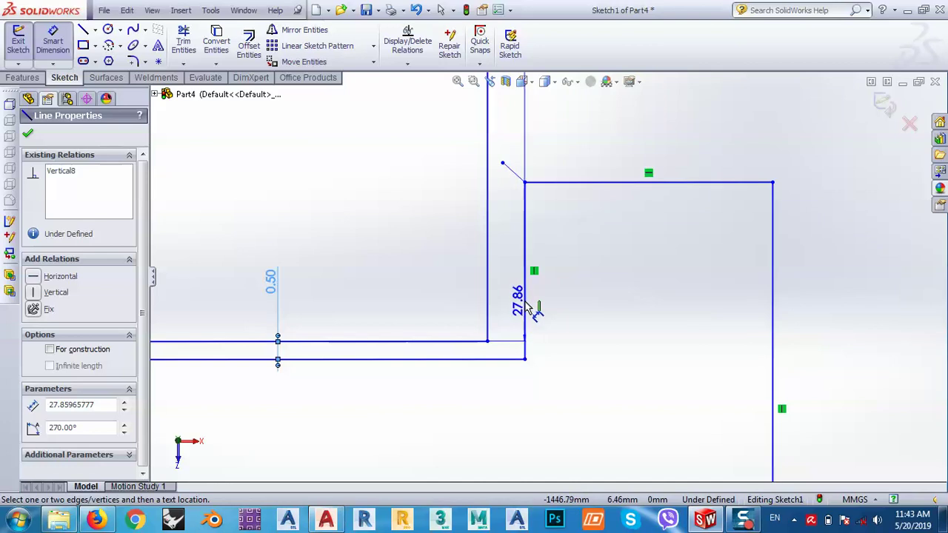
{"action": "left_click", "coordinate": [525, 302]}
{"action": "left_click", "coordinate": [438, 257]}
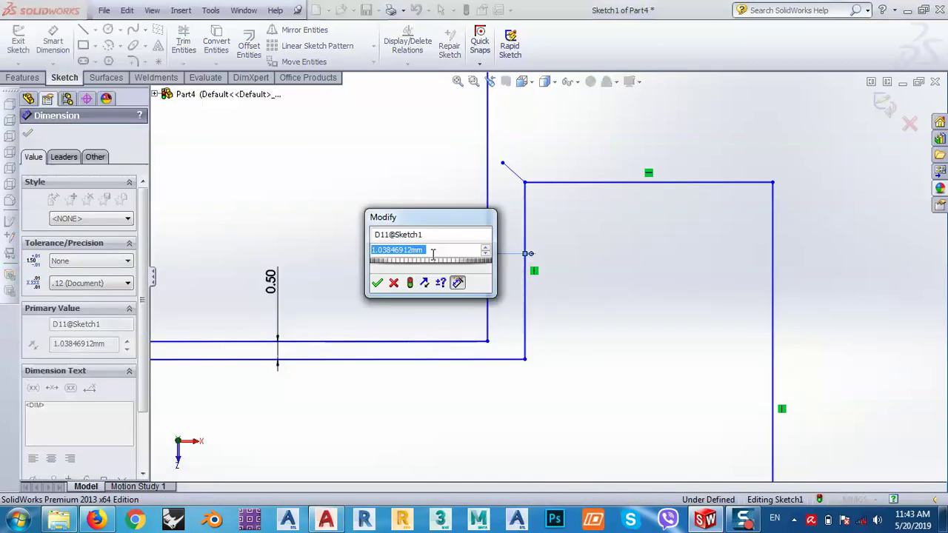
{"action": "type", "text": "0.5"}
{"action": "key", "text": "Return"}
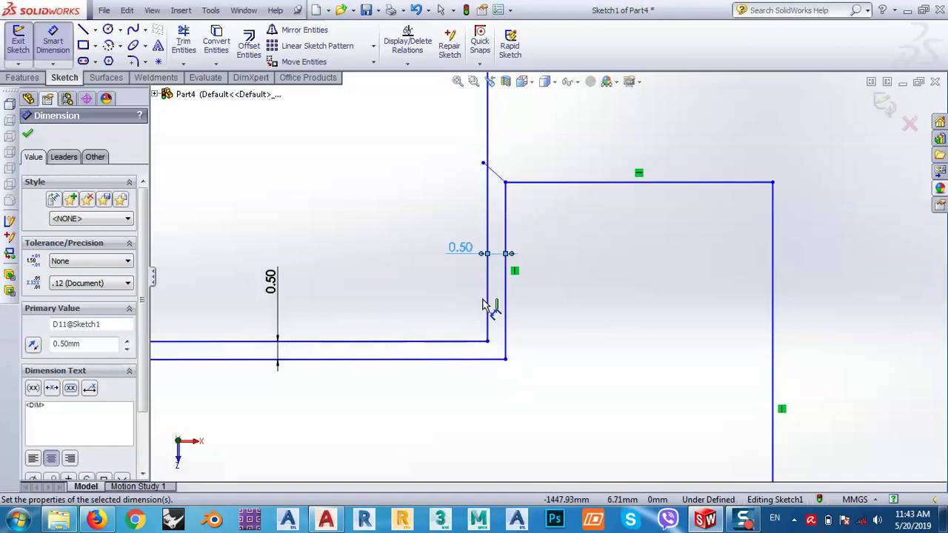
Step: Dimension the bolt head's horizontal length and set it to 8 mm
{"action": "scroll", "coordinate": [545, 226], "scroll_direction": "up", "scroll_amount": 5}
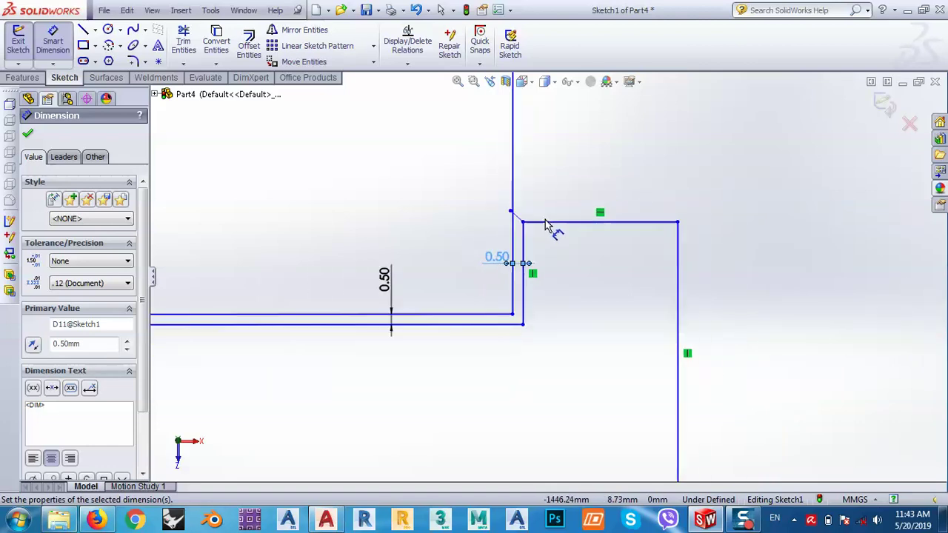
{"action": "scroll", "coordinate": [540, 263], "scroll_direction": "down", "scroll_amount": 3}
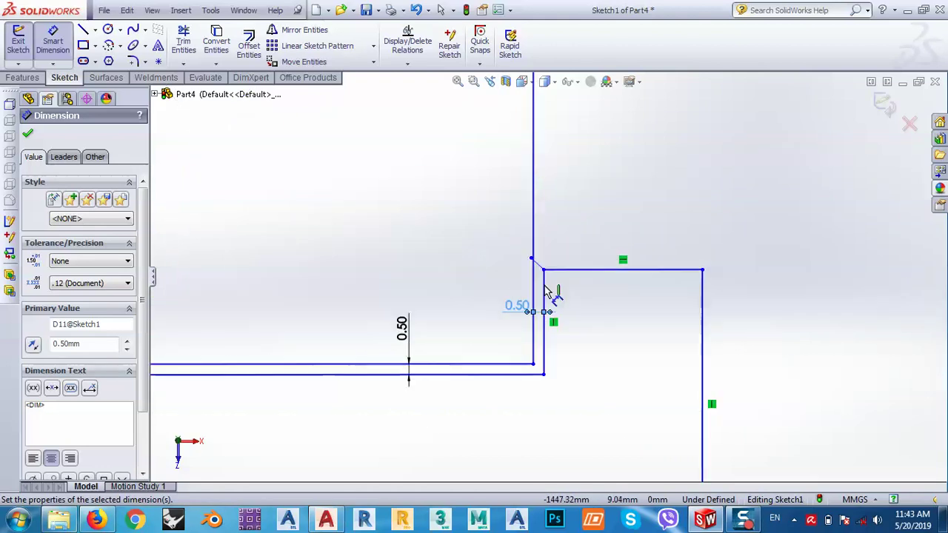
{"action": "left_click", "coordinate": [702, 304]}
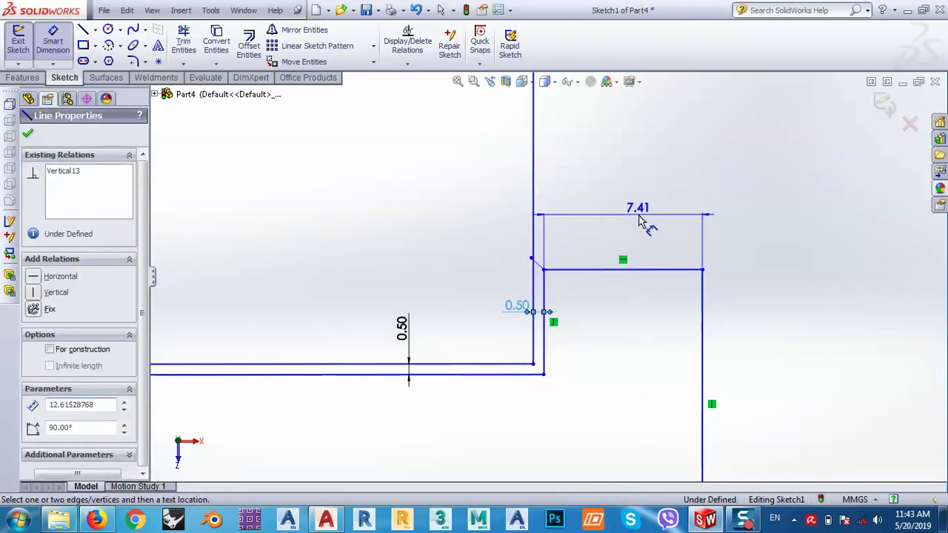
{"action": "left_click", "coordinate": [641, 222]}
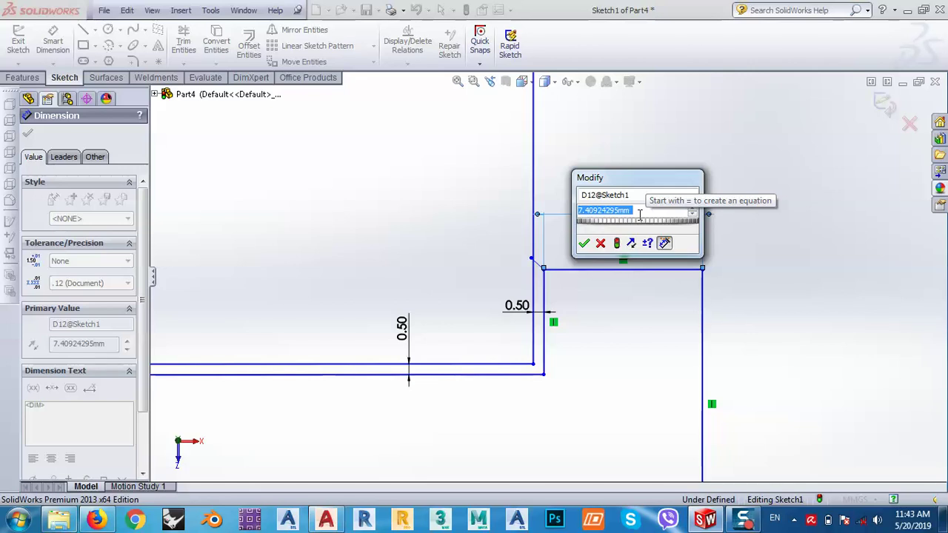
{"action": "type", "text": "8"}
{"action": "key", "text": "Return"}
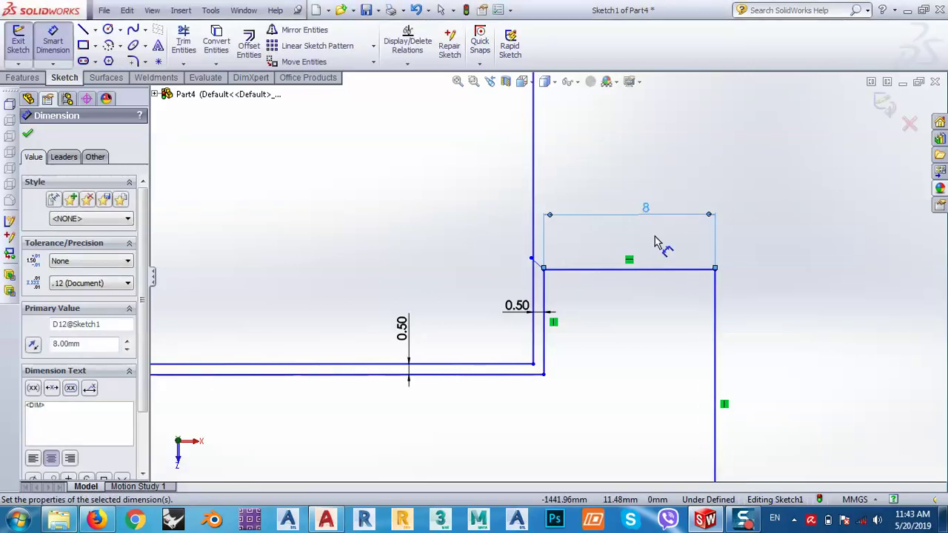
Step: Sketch a horizontal line about 694 mm long from beside the step's upper corner to the vertical centerline, ending in a 1.1 mm radius tangent arc
{"action": "scroll", "coordinate": [599, 148], "scroll_direction": "up", "scroll_amount": 8}
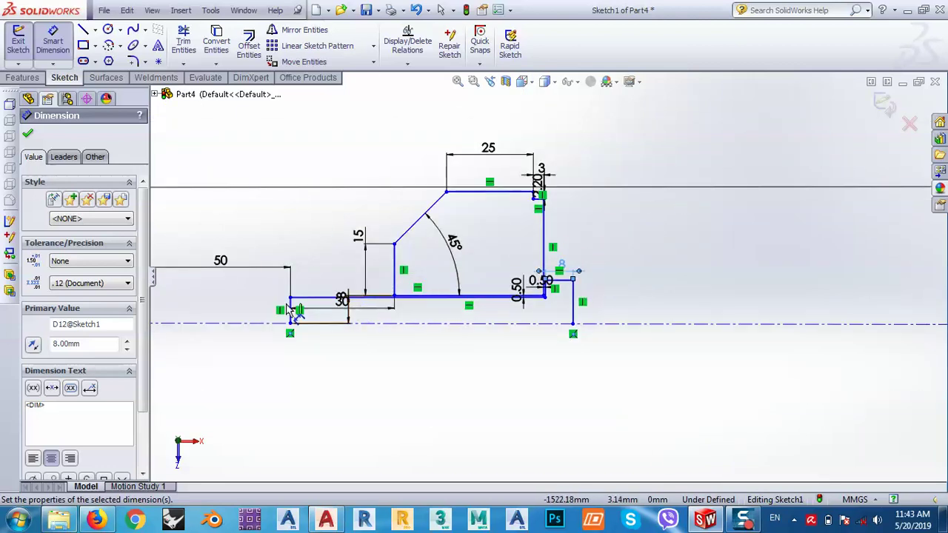
{"action": "scroll", "coordinate": [558, 197], "scroll_direction": "down", "scroll_amount": 6}
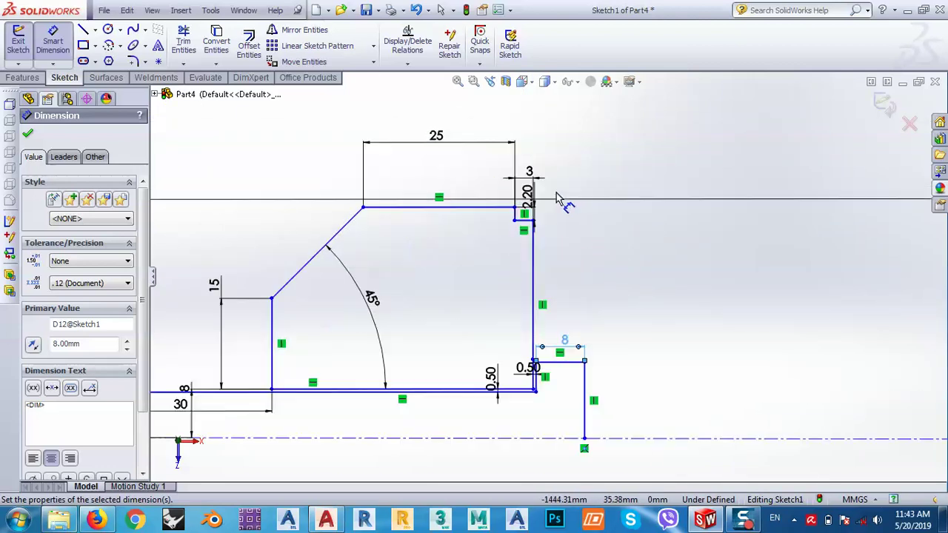
{"action": "scroll", "coordinate": [466, 257], "scroll_direction": "down", "scroll_amount": 4}
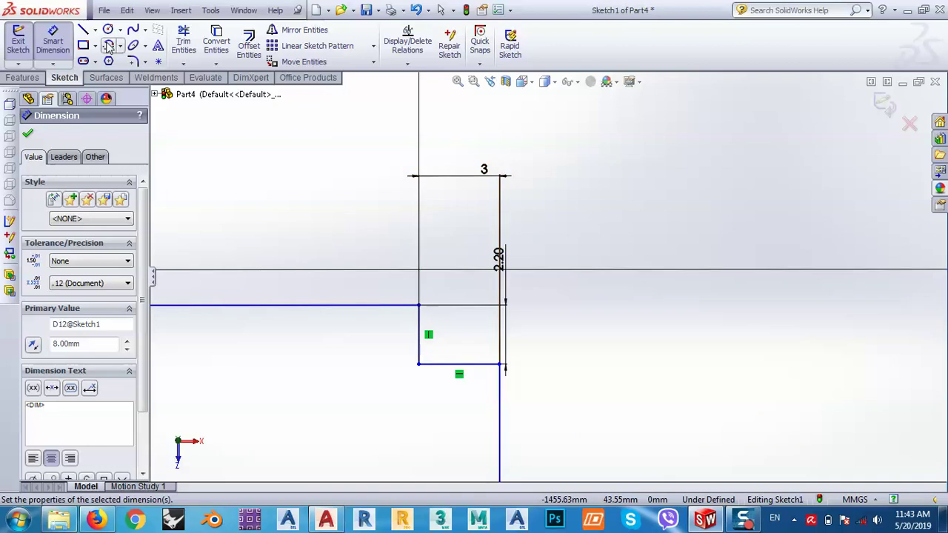
{"action": "left_click", "coordinate": [83, 31]}
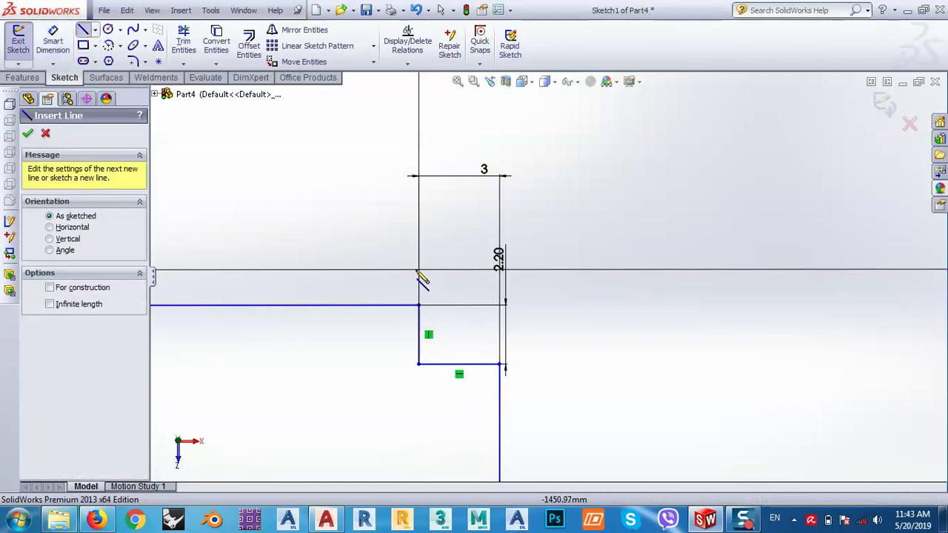
{"action": "left_click", "coordinate": [442, 307]}
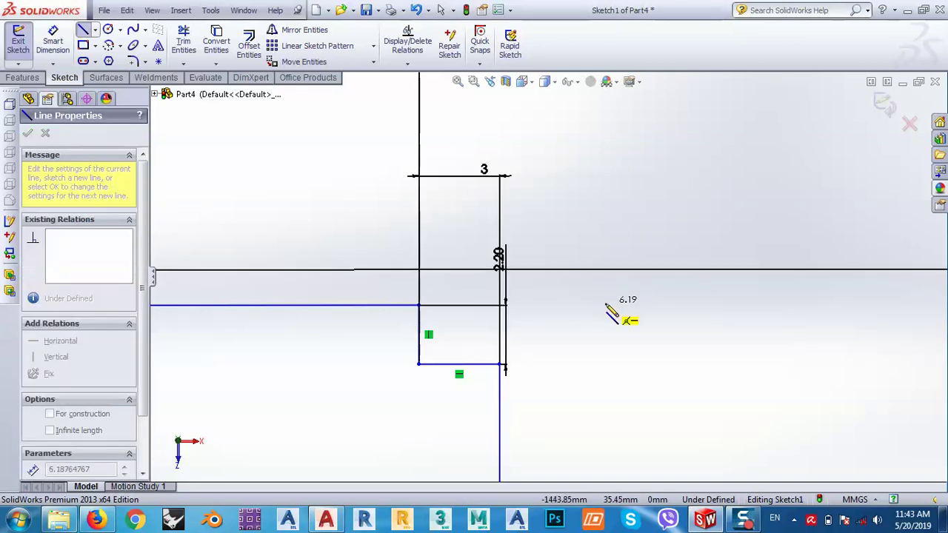
{"action": "scroll", "coordinate": [470, 308], "scroll_direction": "down", "scroll_amount": 4}
{"action": "scroll", "coordinate": [464, 307], "scroll_direction": "up", "scroll_amount": 6}
{"action": "scroll", "coordinate": [407, 316], "scroll_direction": "up", "scroll_amount": 10}
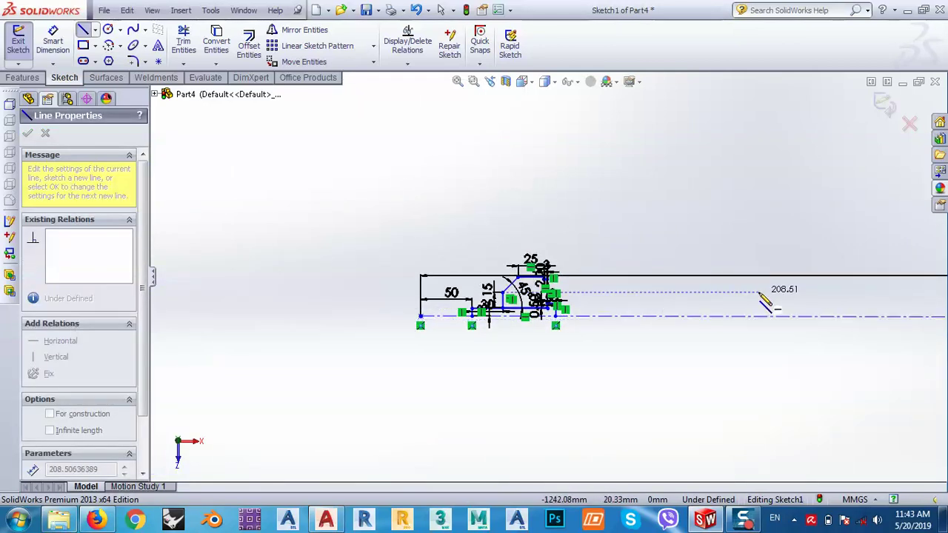
{"action": "mouse_move", "coordinate": [766, 302]}
{"action": "middle_mouse_down", "text": "ctrl"}
{"action": "mouse_move", "coordinate": [698, 289]}
{"action": "mouse_move", "coordinate": [423, 296]}
{"action": "middle_mouse_up", "text": "ctrl"}
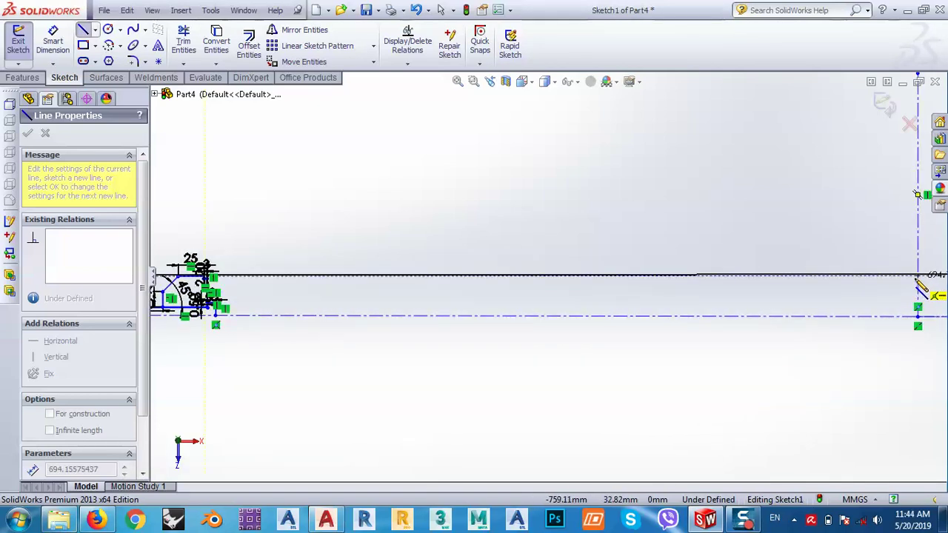
{"action": "scroll", "coordinate": [922, 289], "scroll_direction": "up", "scroll_amount": 2}
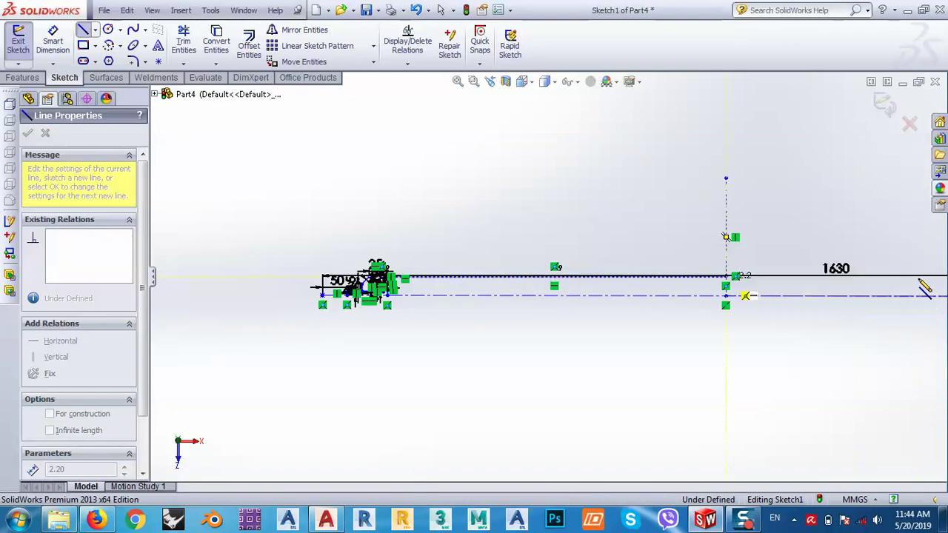
{"action": "scroll", "coordinate": [741, 281], "scroll_direction": "down", "scroll_amount": 4}
{"action": "scroll", "coordinate": [546, 277], "scroll_direction": "down", "scroll_amount": 3}
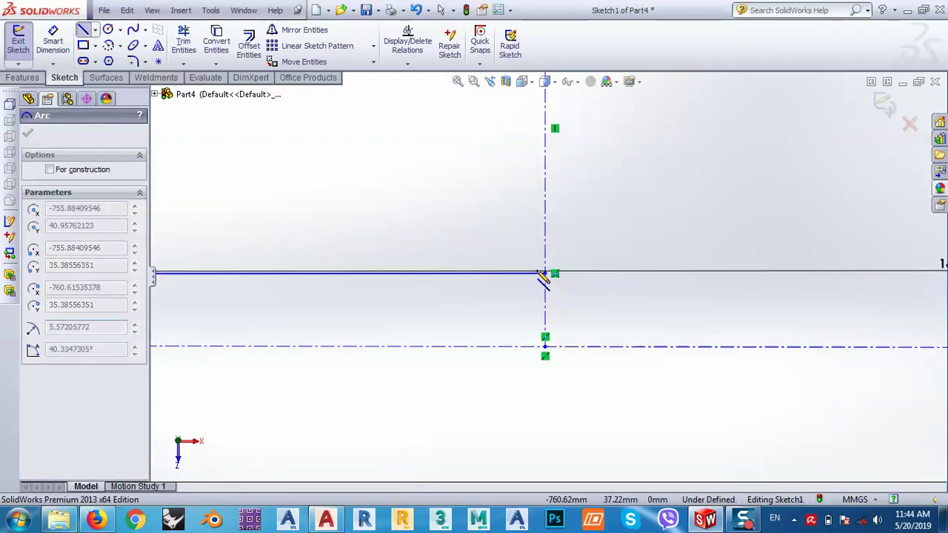
{"action": "left_click", "coordinate": [545, 274]}
{"action": "left_click", "coordinate": [546, 290]}
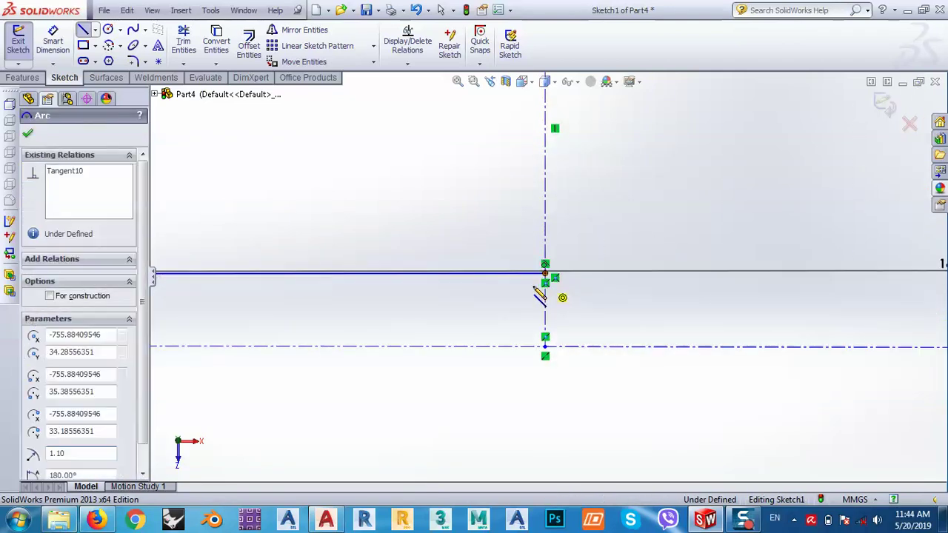
{"action": "mouse_move", "coordinate": [418, 289]}
{"action": "middle_mouse_down"}
{"action": "mouse_move", "coordinate": [615, 301]}
{"action": "mouse_move", "coordinate": [555, 302]}
{"action": "middle_mouse_up"}
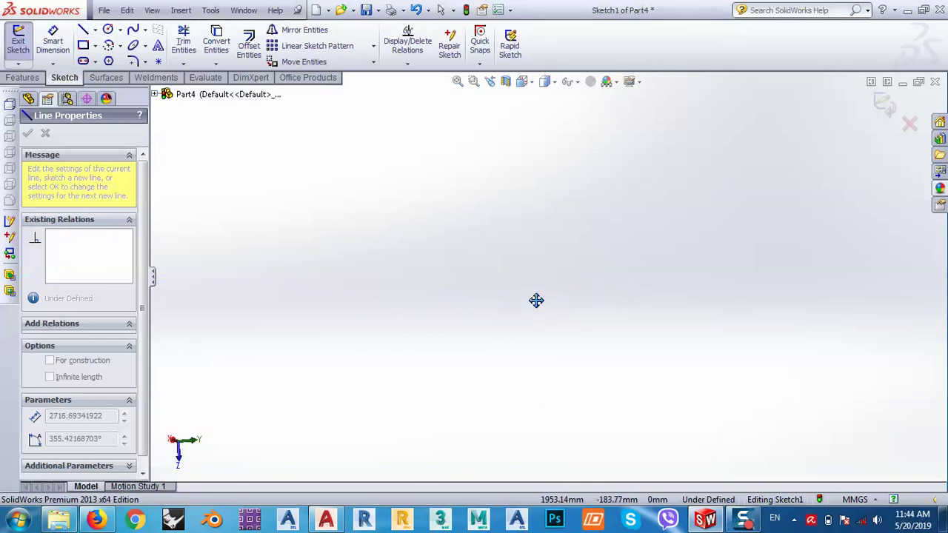
{"action": "left_click", "coordinate": [522, 81]}
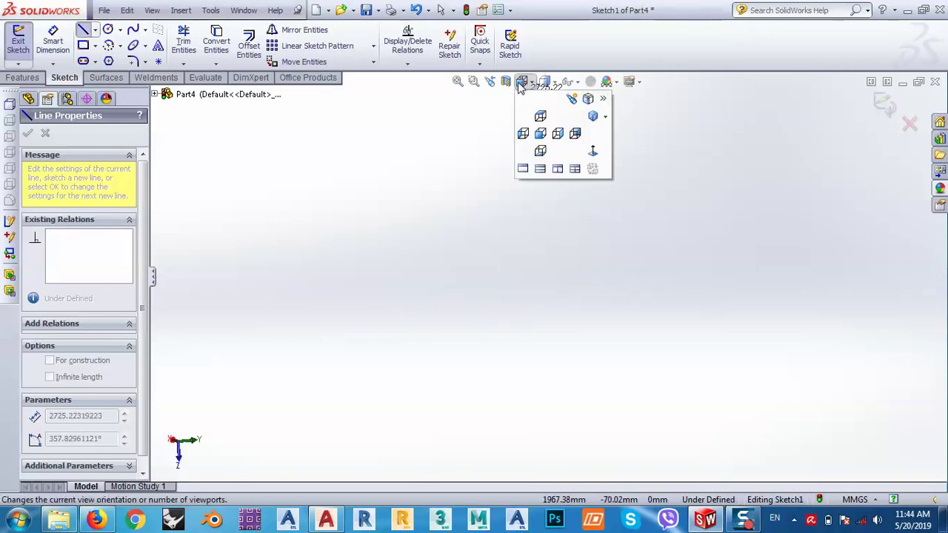
{"action": "left_click", "coordinate": [541, 118]}
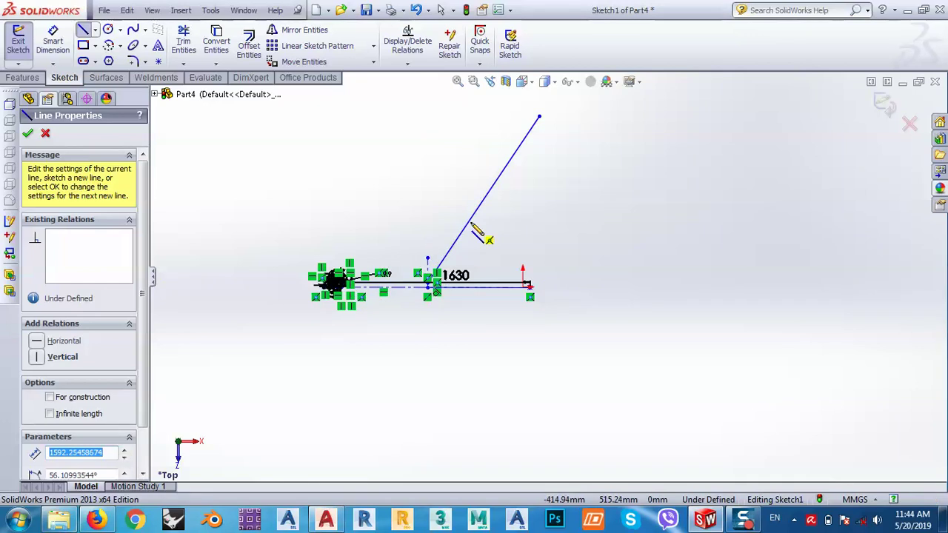
{"action": "key", "text": "Escape"}
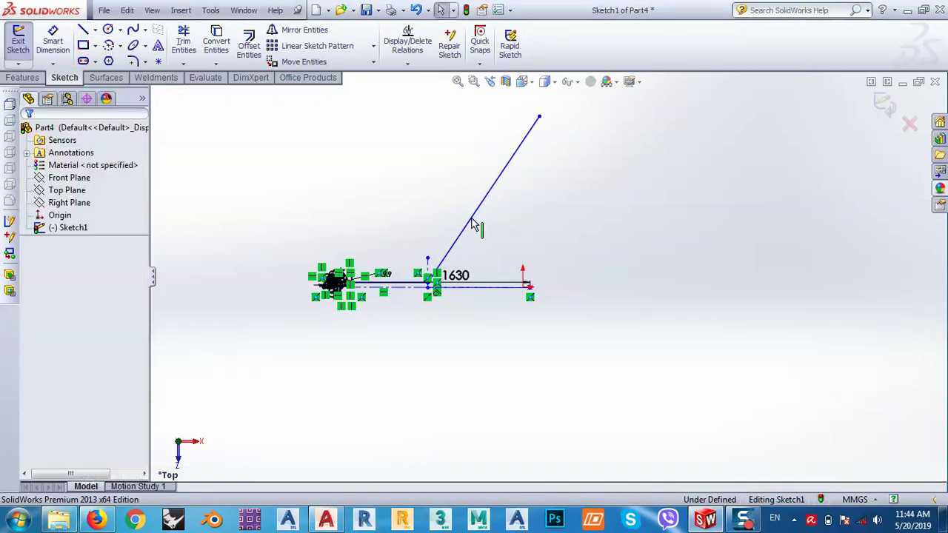
{"action": "left_click", "coordinate": [474, 221]}
{"action": "key", "text": "Delete"}
Step: Sketch a vertical line about 2.2 mm down from the tube line's left end and a line about 694 mm long to the arc's lower end
{"action": "scroll", "coordinate": [337, 281], "scroll_direction": "down", "scroll_amount": 8}
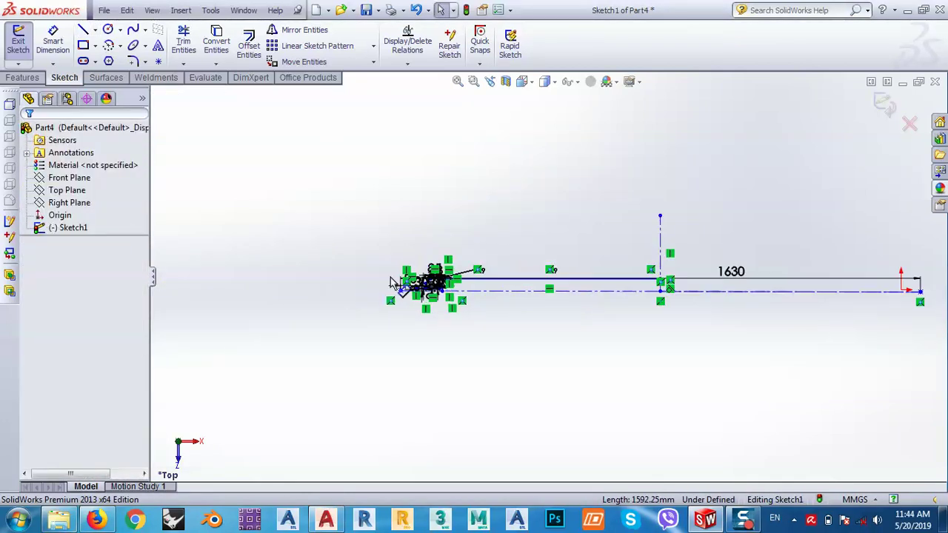
{"action": "scroll", "coordinate": [546, 216], "scroll_direction": "down", "scroll_amount": 10}
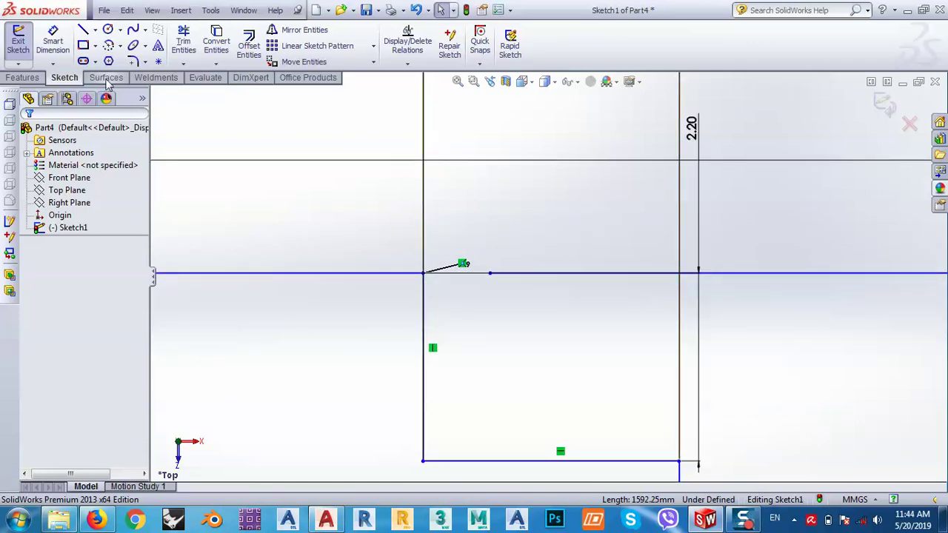
{"action": "left_click", "coordinate": [84, 31]}
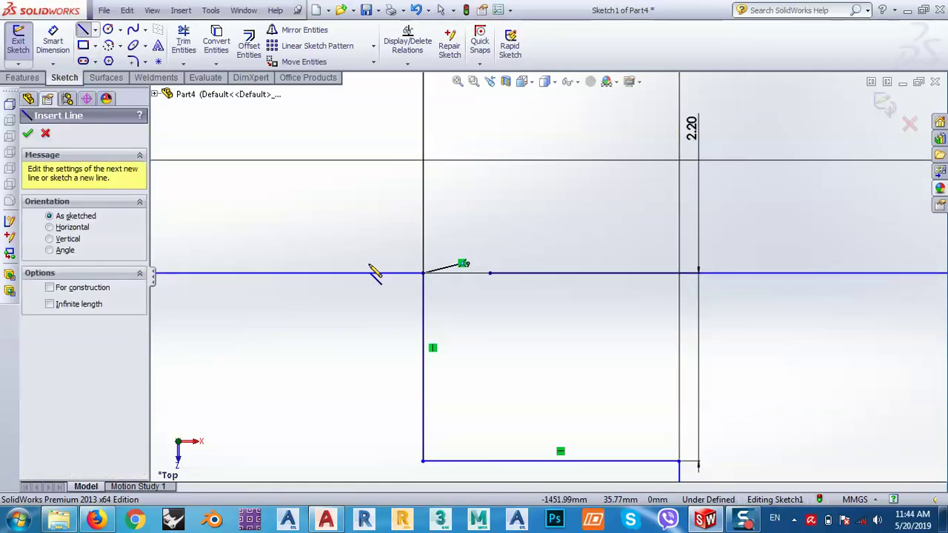
{"action": "left_click", "coordinate": [490, 274]}
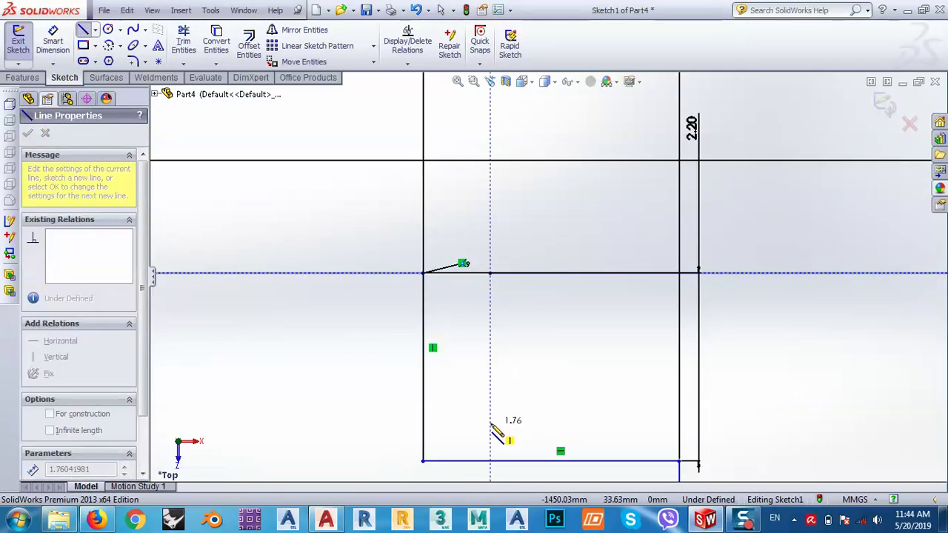
{"action": "left_click", "coordinate": [491, 424]}
{"action": "scroll", "coordinate": [459, 411], "scroll_direction": "up", "scroll_amount": 2}
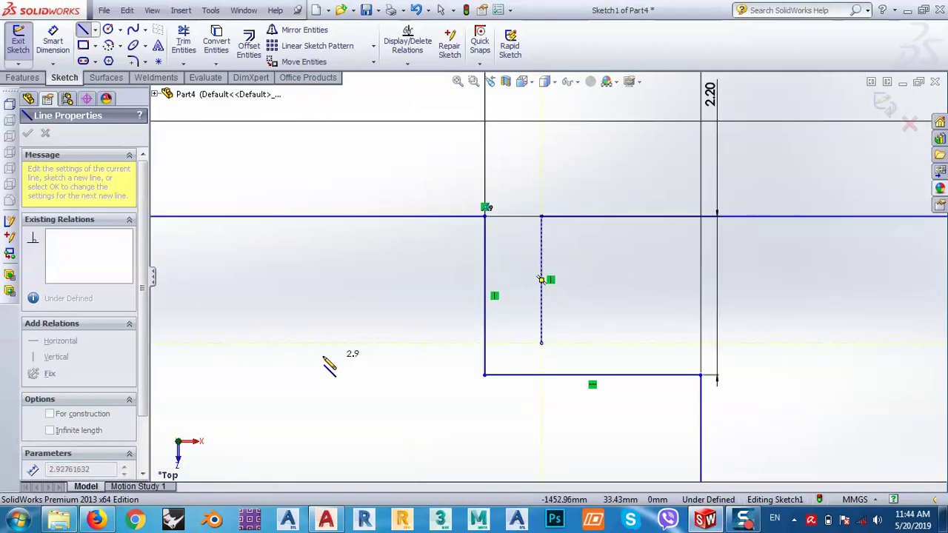
{"action": "scroll", "coordinate": [324, 360], "scroll_direction": "up", "scroll_amount": 6}
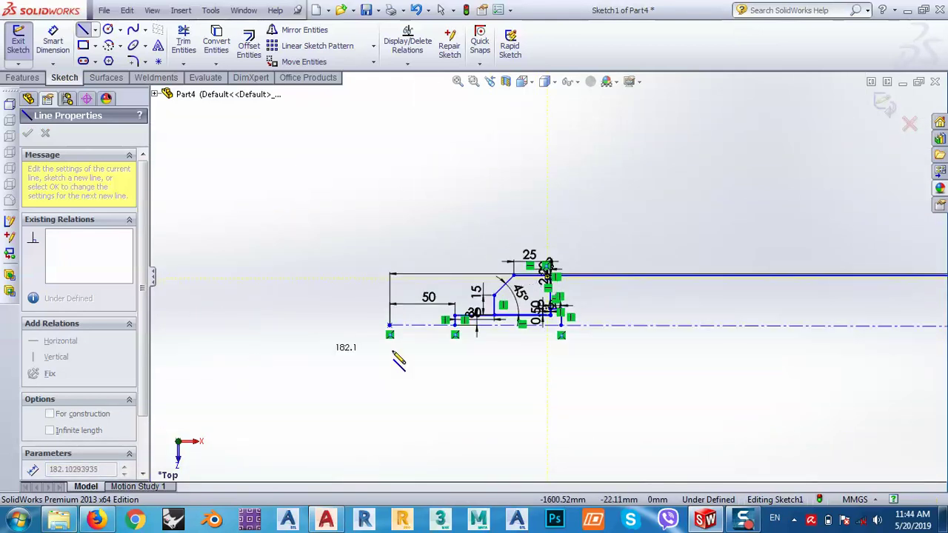
{"action": "middle_click_drag", "start_coordinate": [787, 313], "coordinate": [322, 308], "text": "ctrl"}
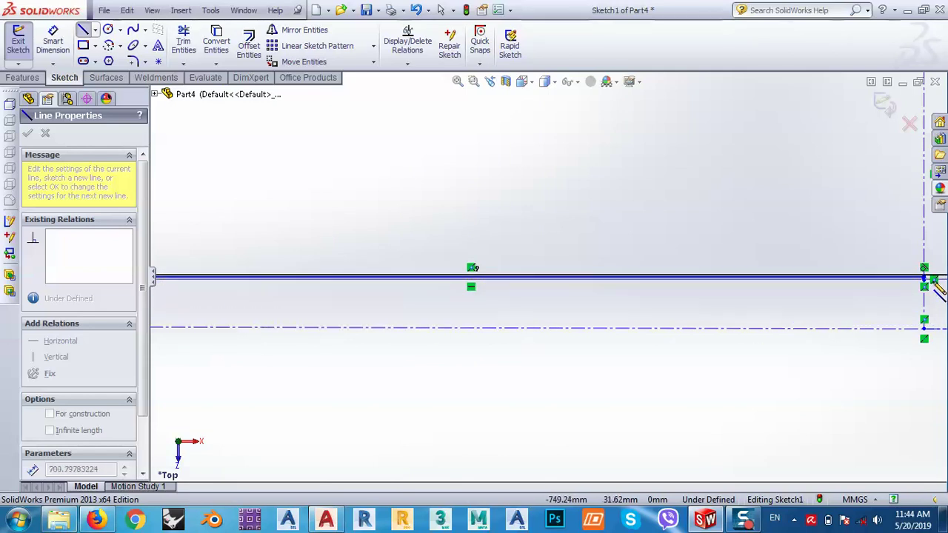
{"action": "scroll", "coordinate": [888, 274], "scroll_direction": "up", "scroll_amount": 3}
{"action": "scroll", "coordinate": [793, 286], "scroll_direction": "down", "scroll_amount": 6}
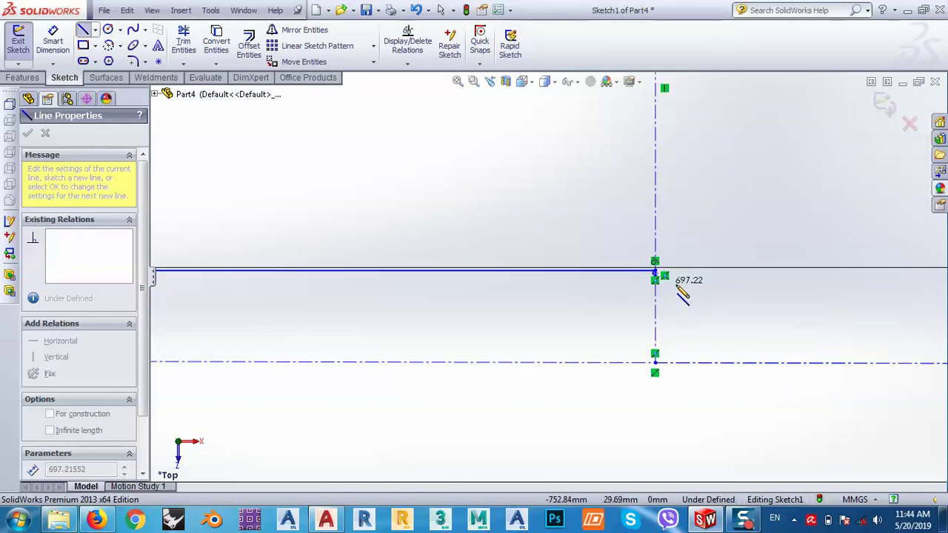
{"action": "scroll", "coordinate": [677, 286], "scroll_direction": "down", "scroll_amount": 9}
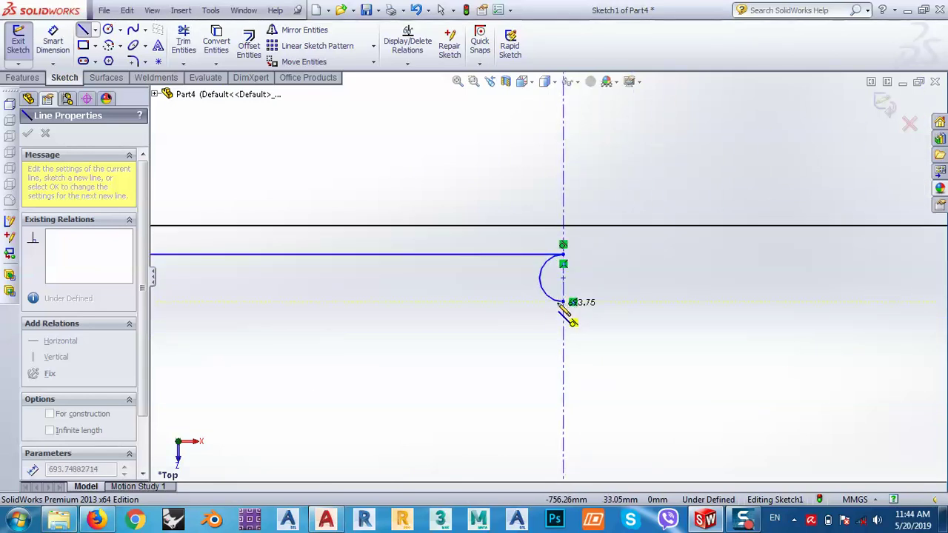
{"action": "left_click", "coordinate": [561, 303]}
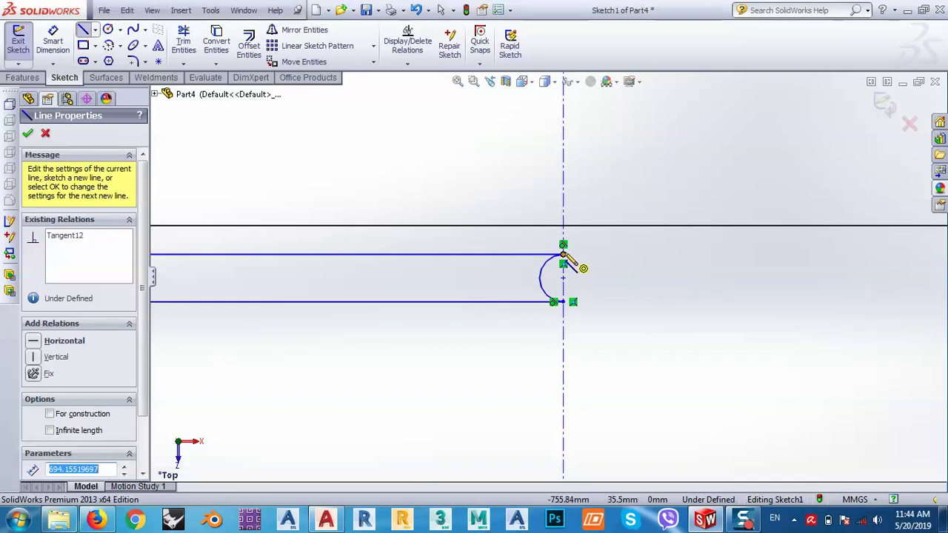
Step: Delete the 1.1 mm radius tangent arc joining the two long tube lines at the vertical centerline
{"action": "key", "text": "Escape"}
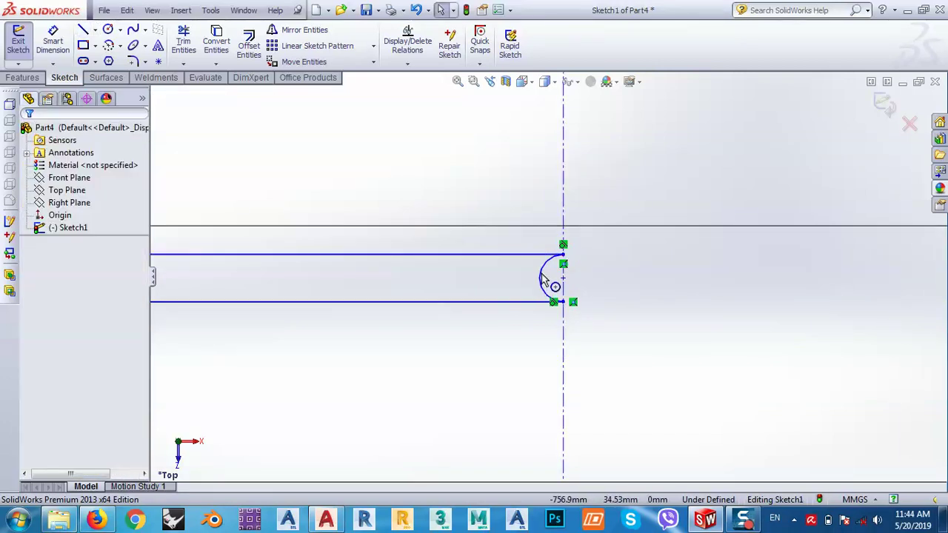
{"action": "left_click", "coordinate": [542, 280]}
{"action": "key", "text": "Delete"}
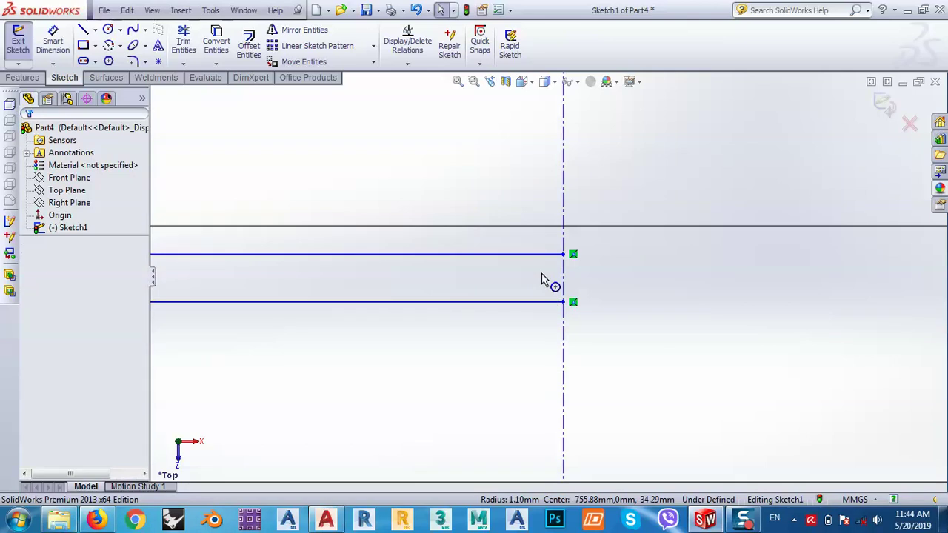
Step: Undo the deletion of the 1.1 mm radius arc at the vertical centerline
{"action": "scroll", "coordinate": [541, 280], "scroll_direction": "down", "scroll_amount": 5}
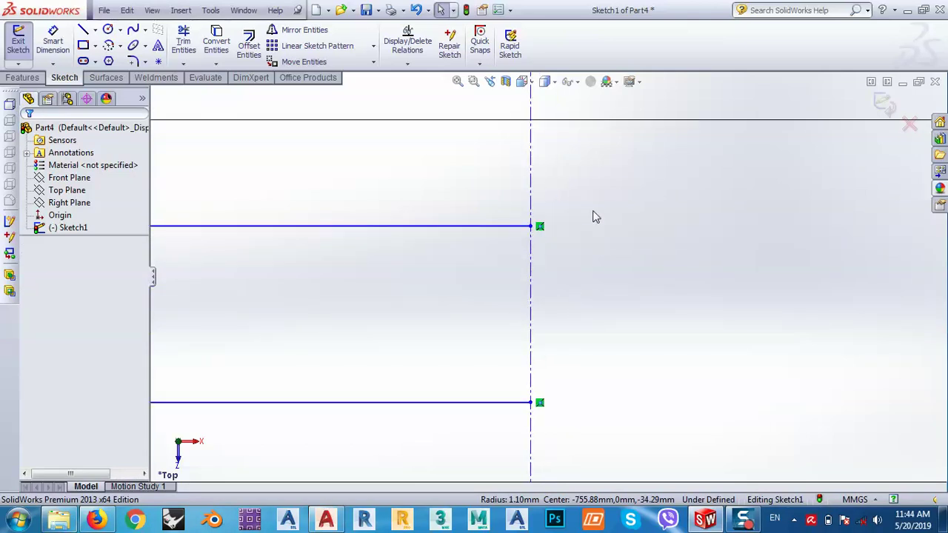
{"action": "scroll", "coordinate": [650, 218], "scroll_direction": "up", "scroll_amount": 4}
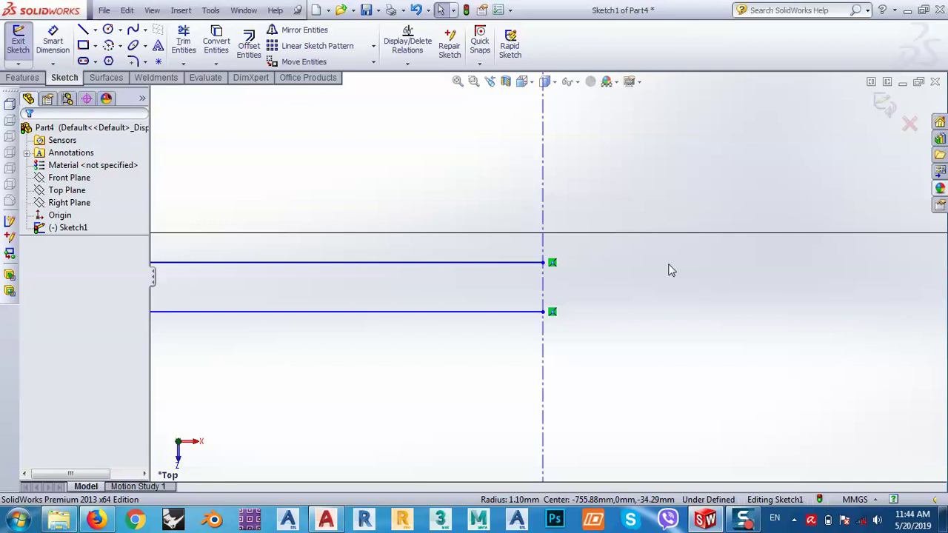
{"action": "scroll", "coordinate": [669, 270], "scroll_direction": "up", "scroll_amount": 10}
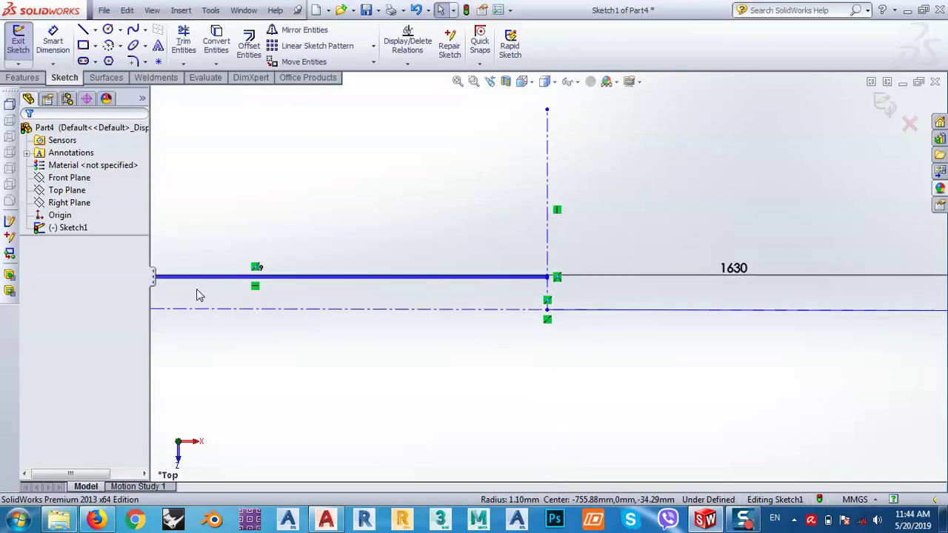
{"action": "mouse_move", "coordinate": [201, 295]}
{"action": "middle_mouse_down", "text": "ctrl"}
{"action": "mouse_move", "coordinate": [396, 320]}
{"action": "mouse_move", "coordinate": [635, 310]}
{"action": "middle_mouse_up", "text": "ctrl"}
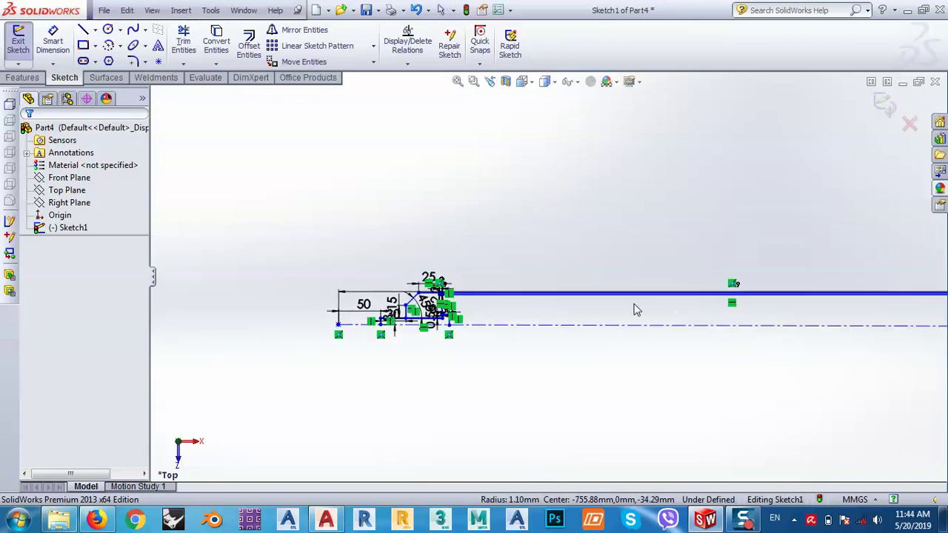
{"action": "scroll", "coordinate": [458, 310], "scroll_direction": "down", "scroll_amount": 10}
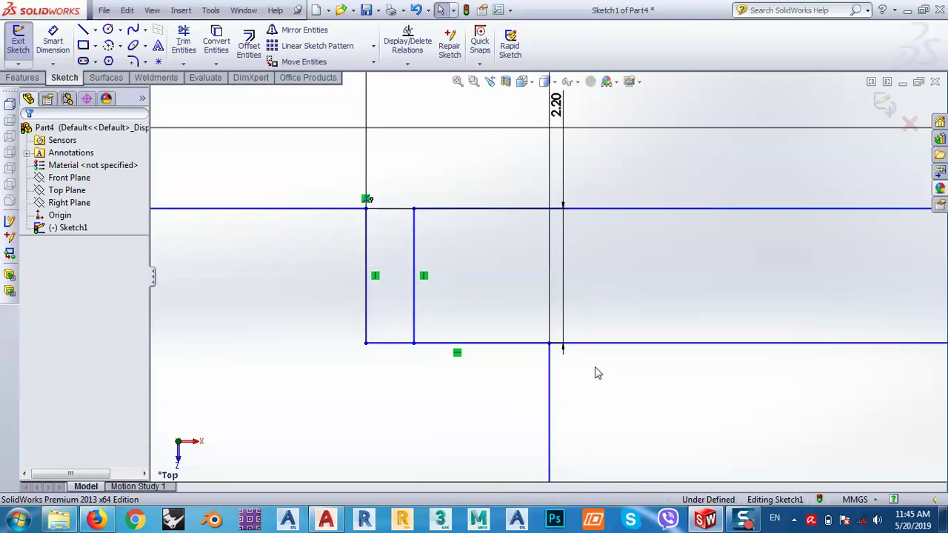
{"action": "left_click", "coordinate": [590, 344]}
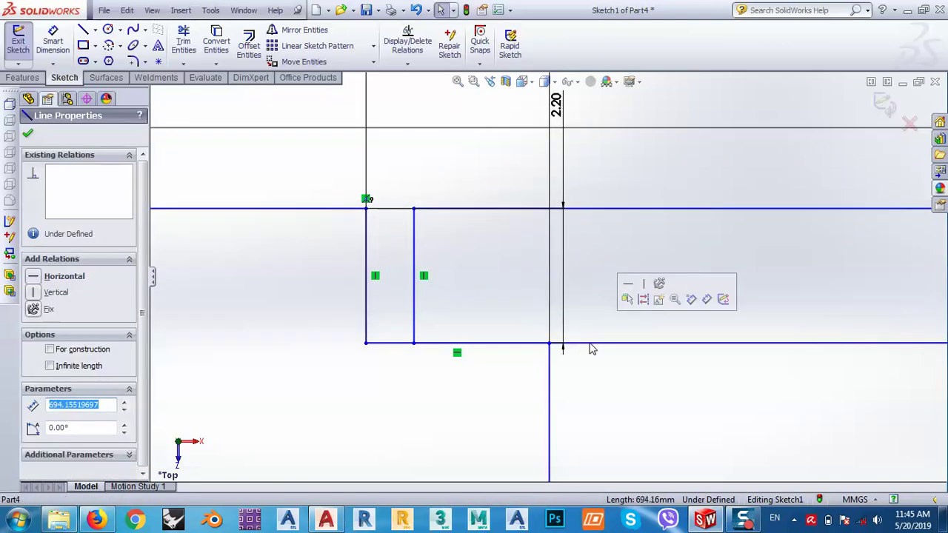
{"action": "key", "text": "Up"}
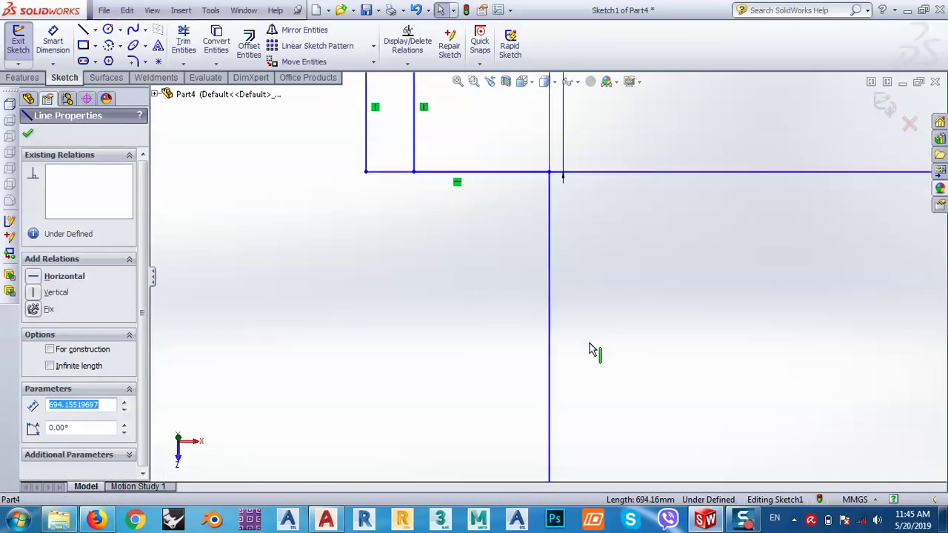
{"action": "left_click", "coordinate": [434, 356]}
{"action": "scroll", "coordinate": [434, 355], "scroll_direction": "down", "scroll_amount": 3}
{"action": "scroll", "coordinate": [539, 304], "scroll_direction": "up", "scroll_amount": 7}
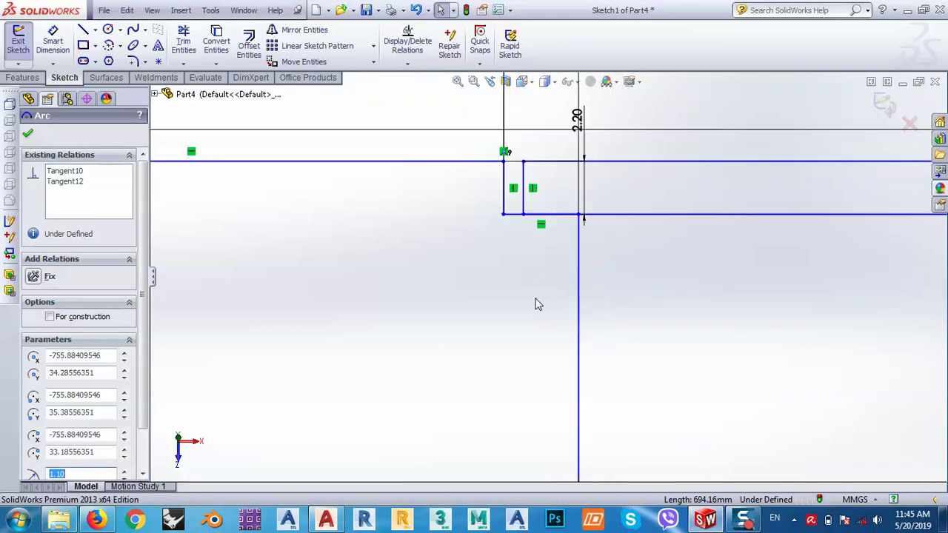
Step: Delete the lower long tube line and the short vertical line at the tube's left end
{"action": "left_click", "coordinate": [613, 216]}
{"action": "key", "text": "Delete"}
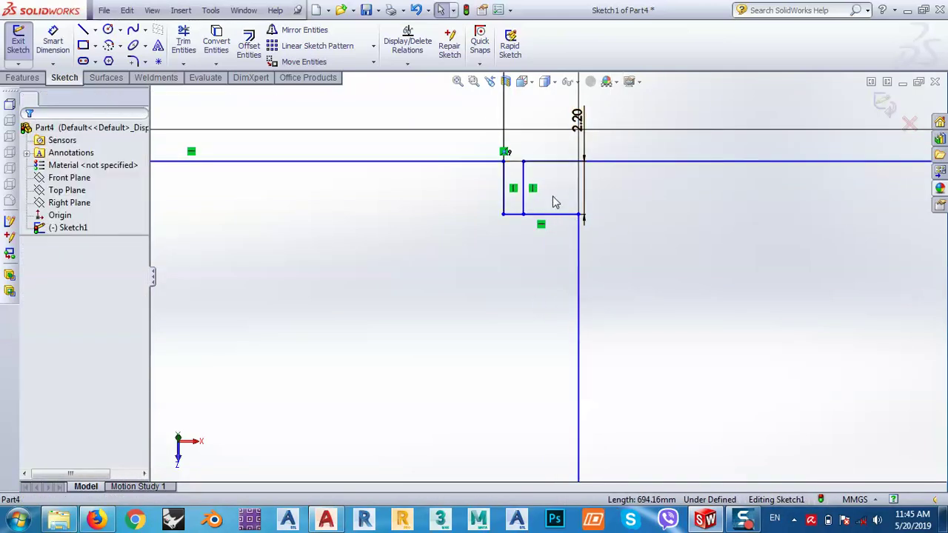
{"action": "left_click", "coordinate": [523, 202]}
{"action": "key", "text": "Delete"}
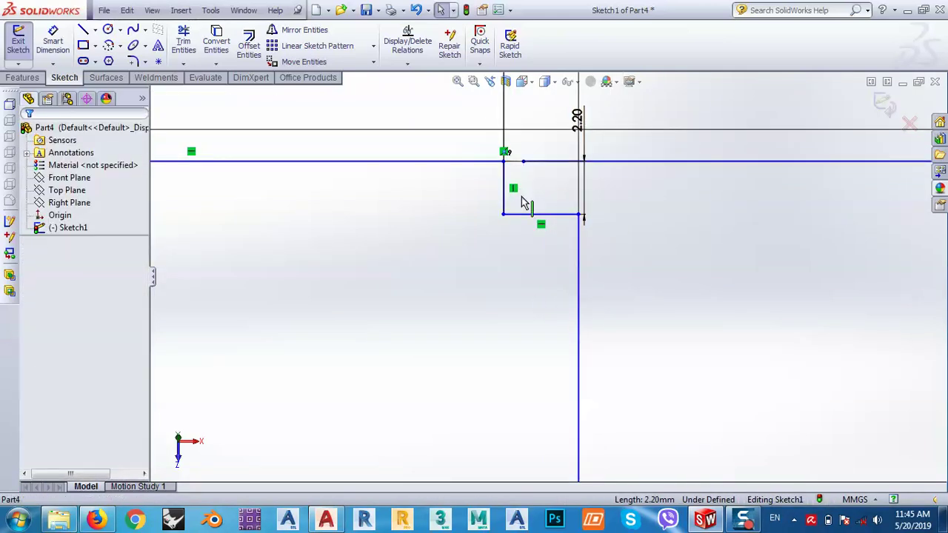
Step: Sketch a vertical line about 1.1 mm long down from the left end of the tube's upper line
{"action": "left_click", "coordinate": [83, 30]}
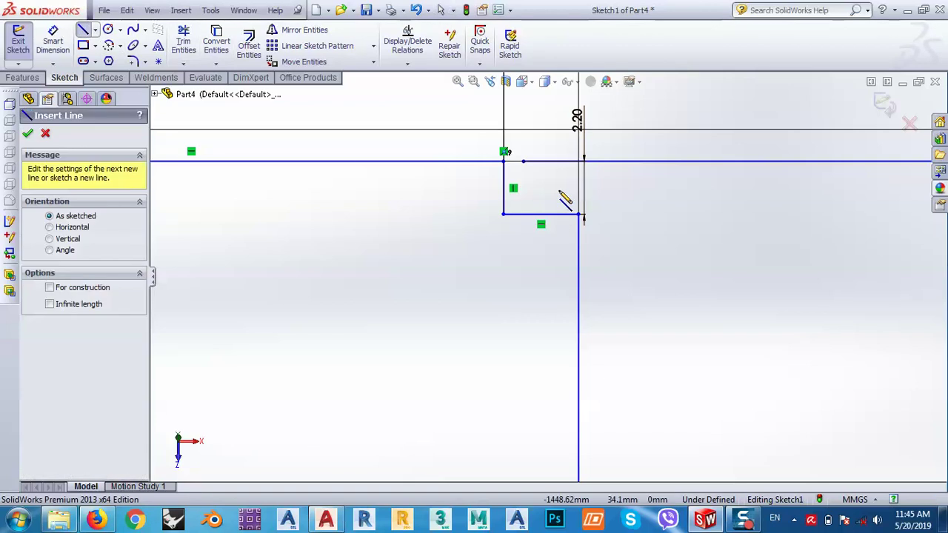
{"action": "left_click", "coordinate": [524, 161]}
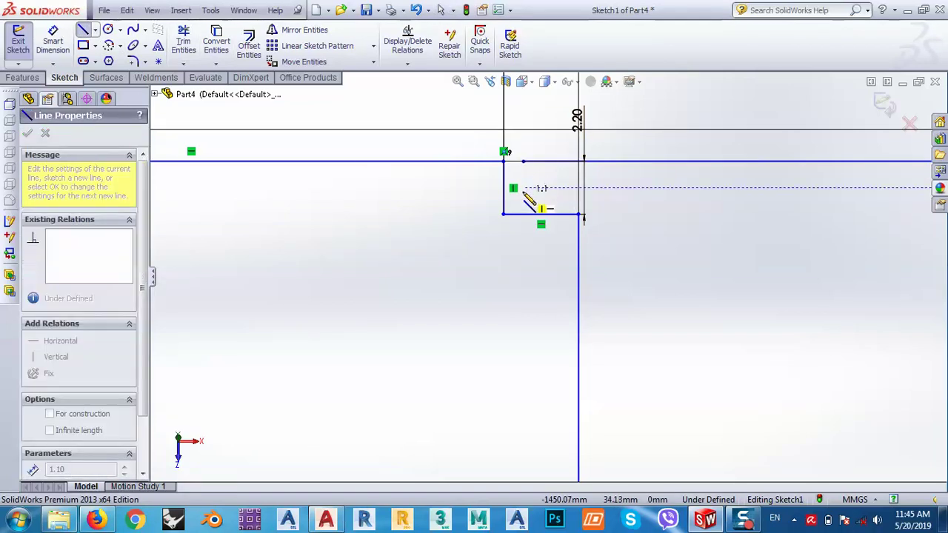
{"action": "left_click", "coordinate": [524, 189]}
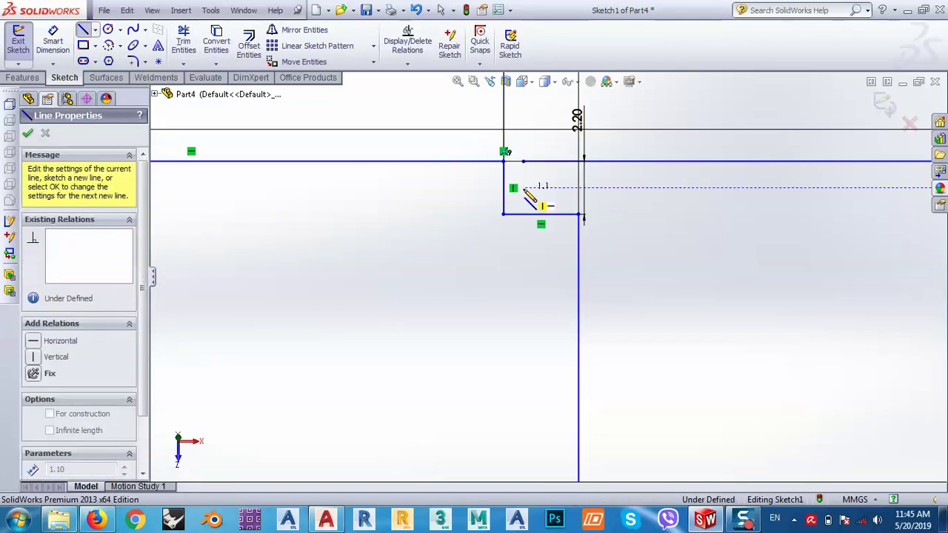
Step: Continue with a line about 694 mm long to the vertical centerline and close the tube wall profile with a vertical line about 0.55 mm long
{"action": "mouse_move", "coordinate": [808, 209]}
{"action": "middle_mouse_down", "text": "ctrl"}
{"action": "mouse_move", "coordinate": [464, 222]}
{"action": "mouse_move", "coordinate": [277, 204]}
{"action": "middle_mouse_up", "text": "ctrl"}
{"action": "scroll", "coordinate": [280, 193], "scroll_direction": "down", "scroll_amount": 5}
{"action": "scroll", "coordinate": [280, 208], "scroll_direction": "up", "scroll_amount": 6}
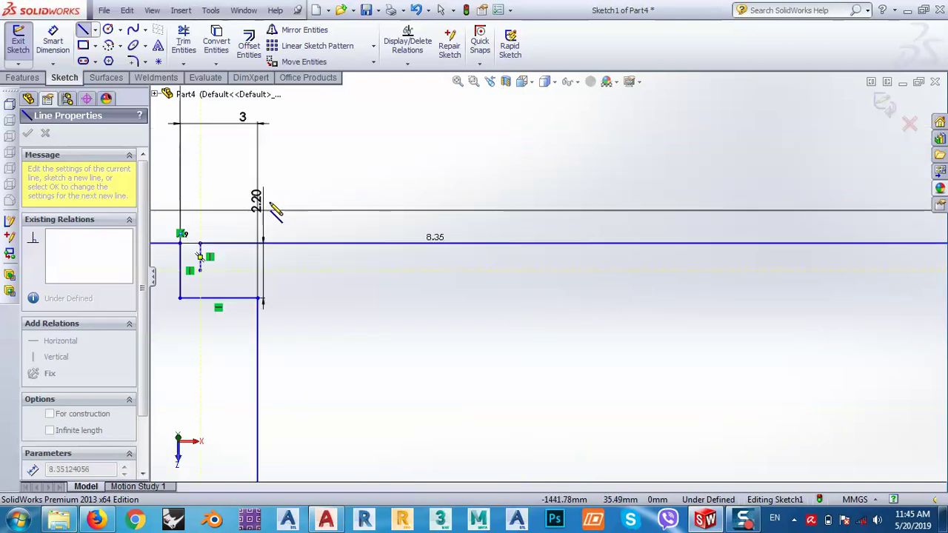
{"action": "scroll", "coordinate": [272, 209], "scroll_direction": "up", "scroll_amount": 3}
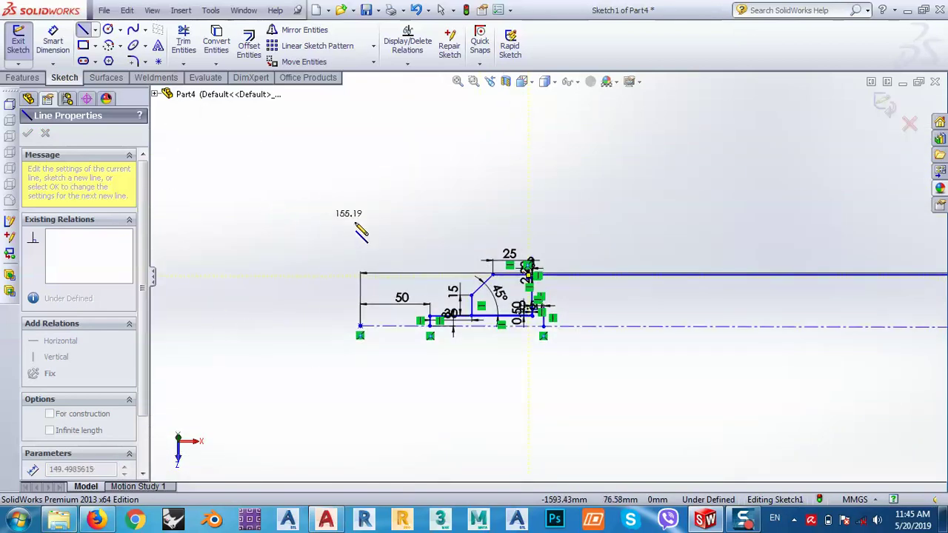
{"action": "middle_click_drag", "start_coordinate": [819, 297], "coordinate": [300, 288], "text": "ctrl"}
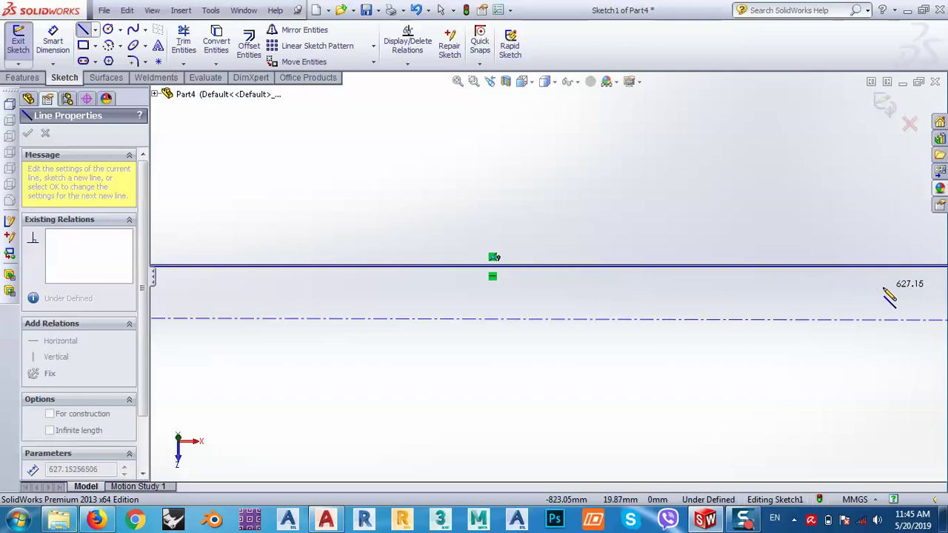
{"action": "middle_click_drag", "start_coordinate": [888, 296], "coordinate": [387, 296], "text": "ctrl"}
{"action": "scroll", "coordinate": [483, 292], "scroll_direction": "down", "scroll_amount": 5}
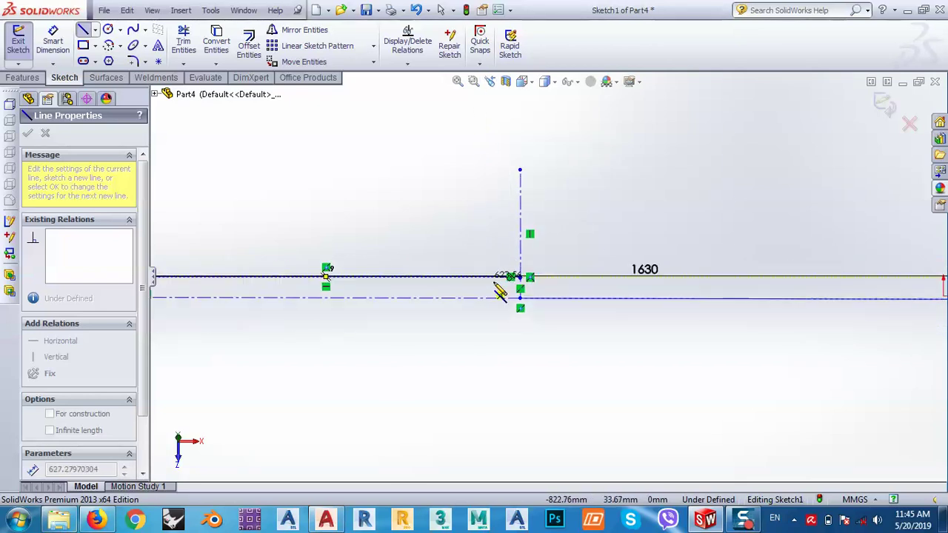
{"action": "scroll", "coordinate": [556, 250], "scroll_direction": "down", "scroll_amount": 2}
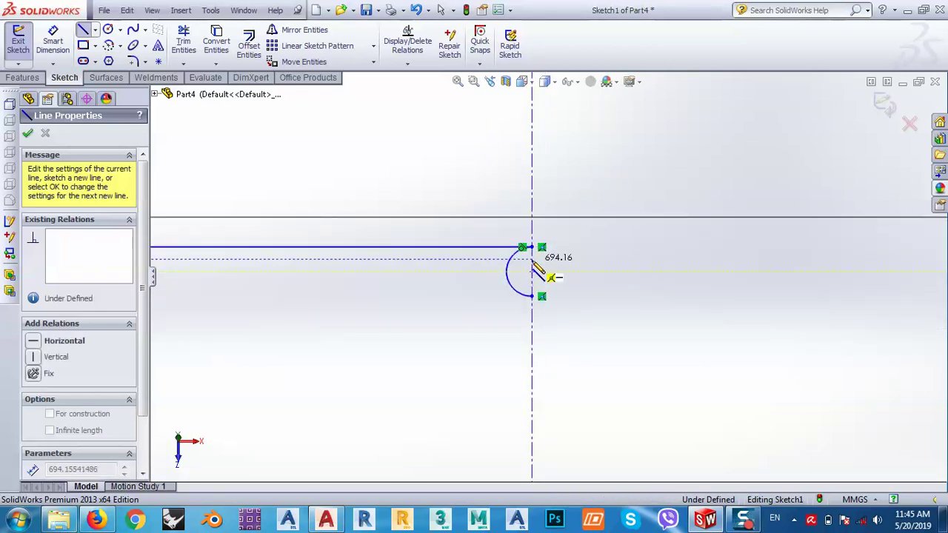
{"action": "left_click", "coordinate": [532, 259]}
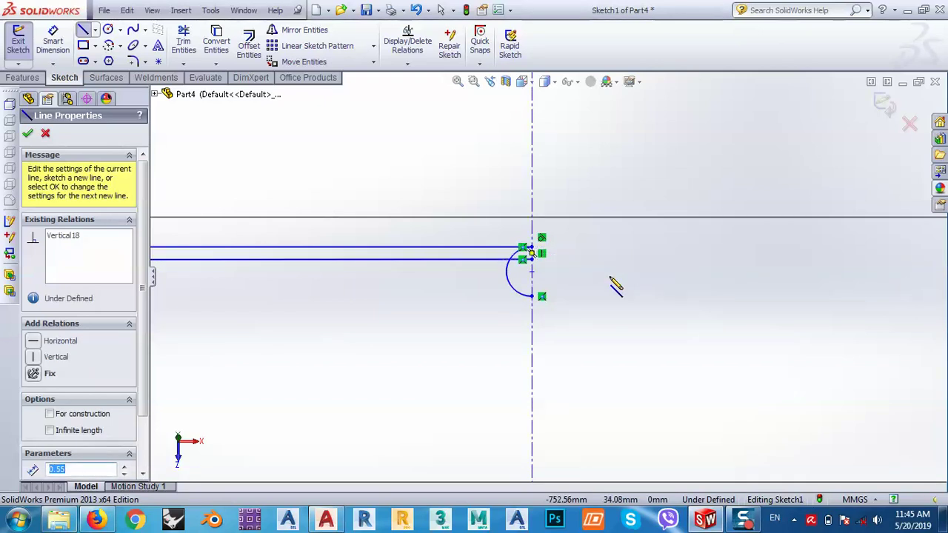
{"action": "key", "text": "Escape"}
Step: Delete the leftover 1.1 mm radius arc at the tube profile's end on the vertical centerline
{"action": "left_click", "coordinate": [516, 293]}
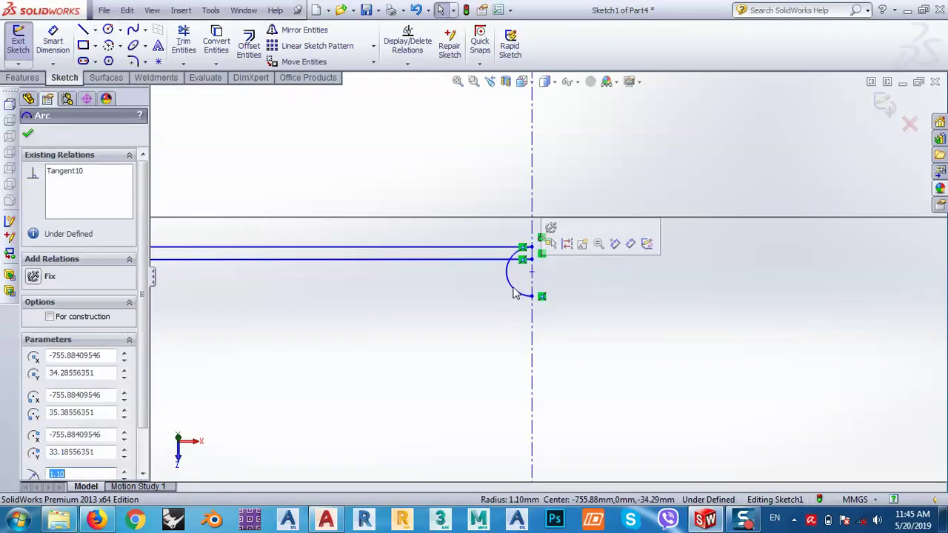
{"action": "key", "text": "Delete"}
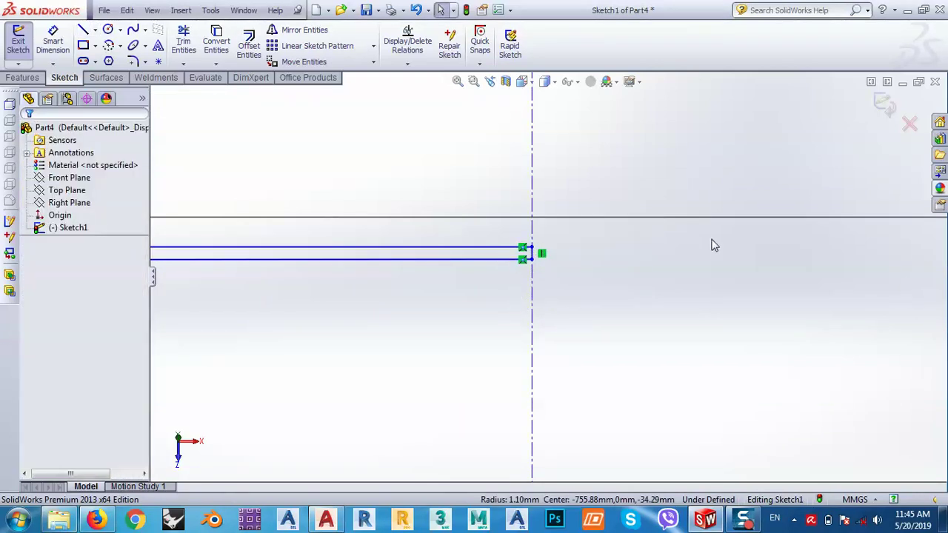
{"action": "key", "text": "f"}
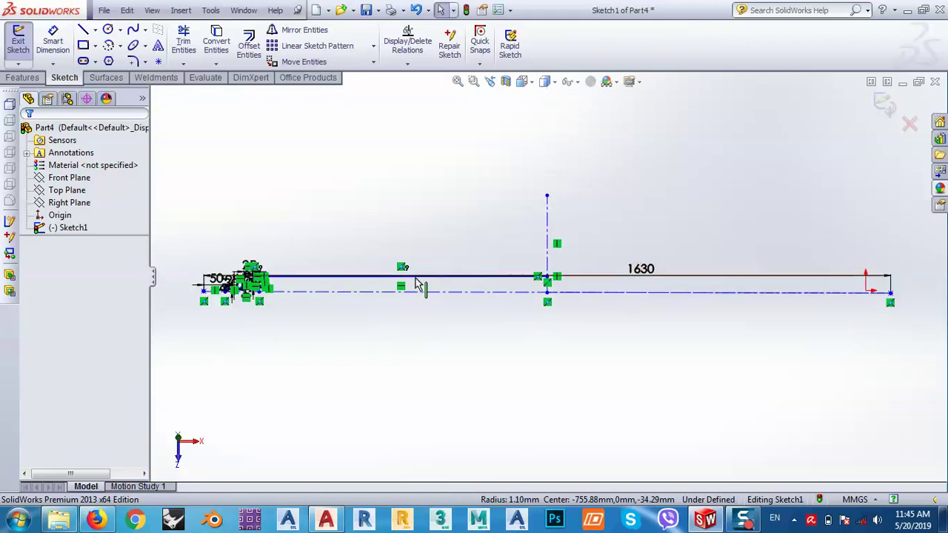
{"action": "scroll", "coordinate": [259, 293], "scroll_direction": "down", "scroll_amount": 10}
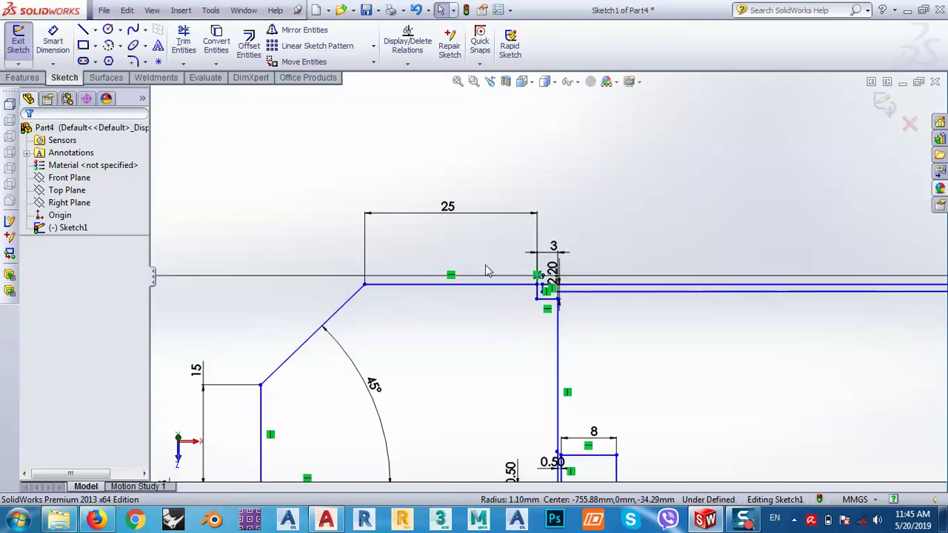
Step: Try to dimension the spacing between the tube wall's two long lines, and delete the angle dimension placed there
{"action": "scroll", "coordinate": [565, 300], "scroll_direction": "down", "scroll_amount": 5}
{"action": "scroll", "coordinate": [470, 301], "scroll_direction": "down", "scroll_amount": 3}
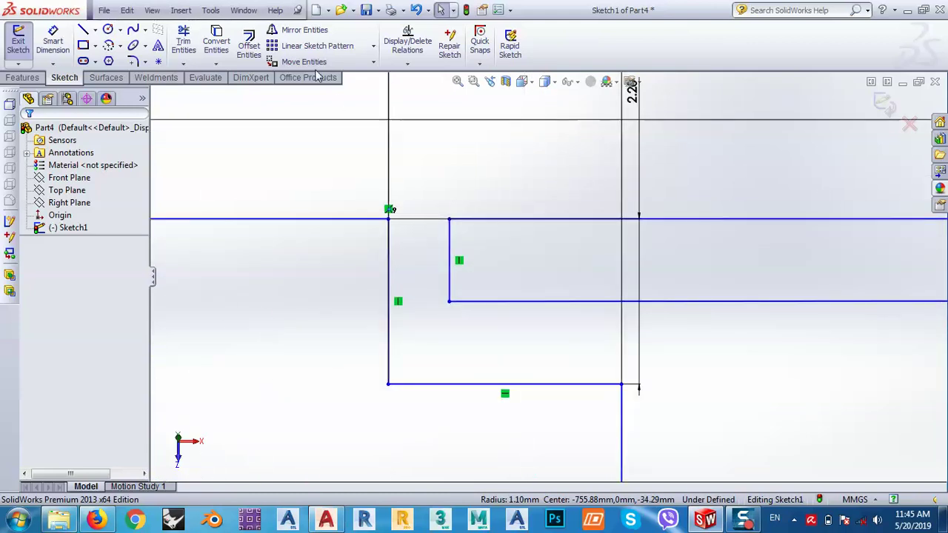
{"action": "left_click", "coordinate": [52, 41]}
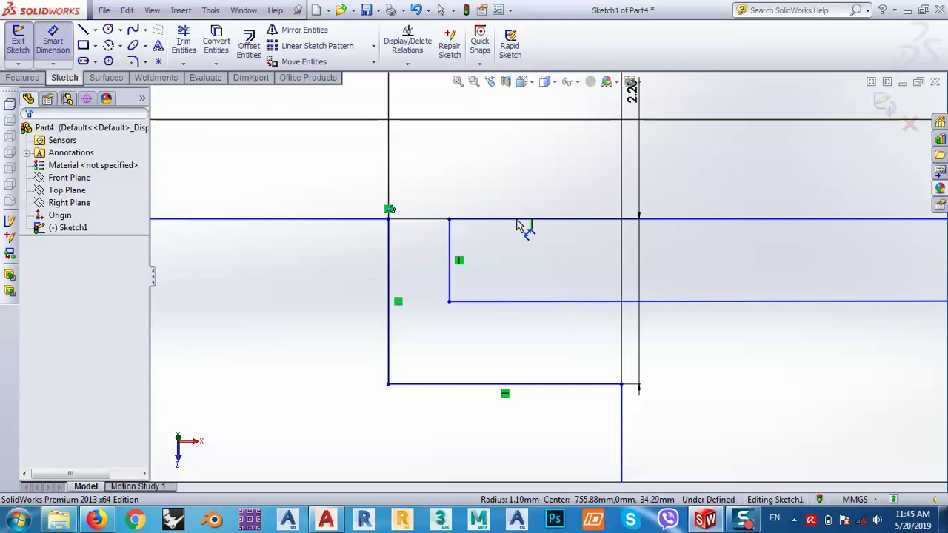
{"action": "left_click", "coordinate": [517, 300]}
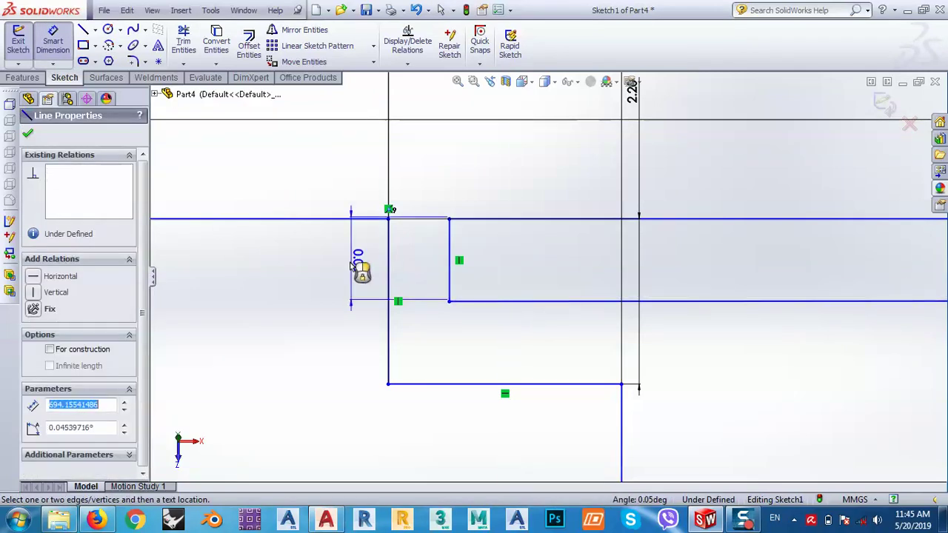
{"action": "left_click", "coordinate": [320, 266]}
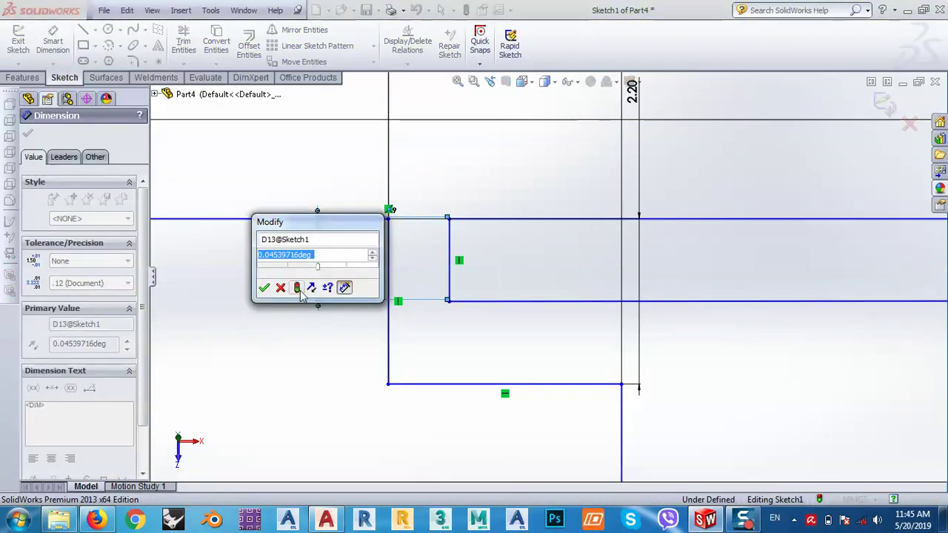
{"action": "left_click", "coordinate": [282, 290]}
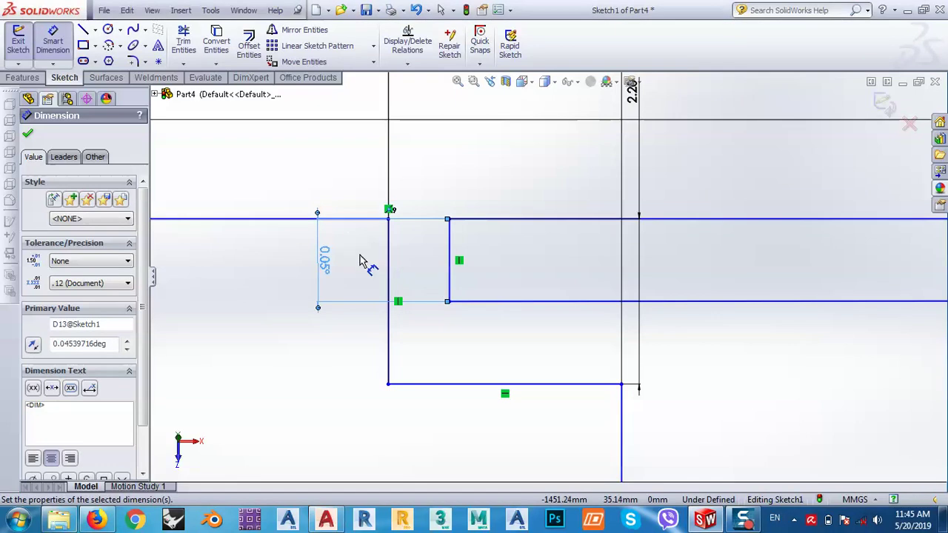
{"action": "key", "text": "Escape"}
{"action": "left_click", "coordinate": [345, 304]}
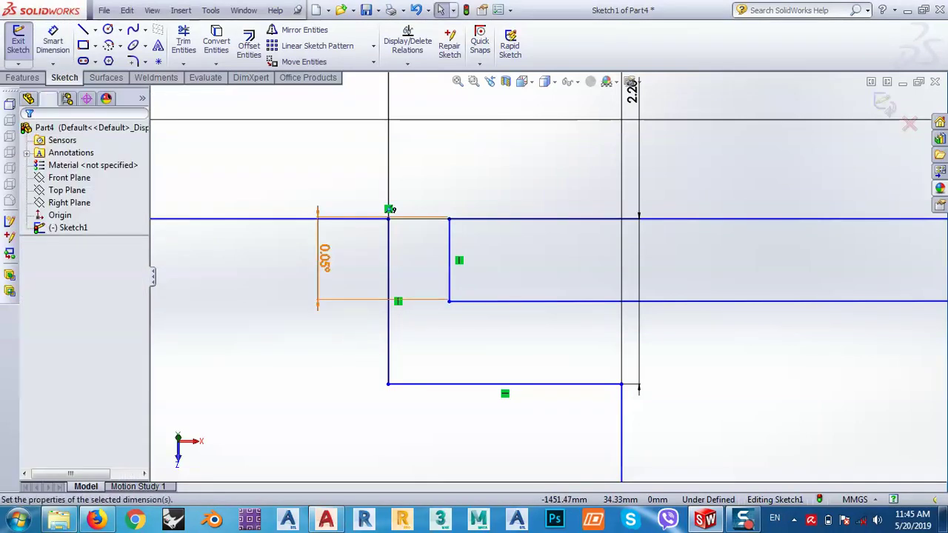
{"action": "key", "text": "Delete"}
{"action": "key", "text": "Return"}
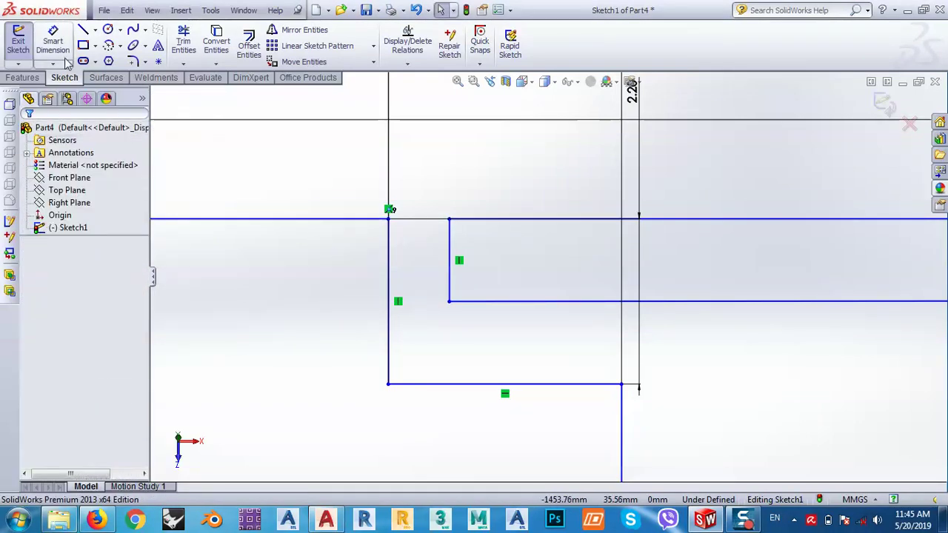
Step: Dimension the gap between the end cone's vertical step line and the tube wall's end line as 2 mm
{"action": "left_click", "coordinate": [389, 274]}
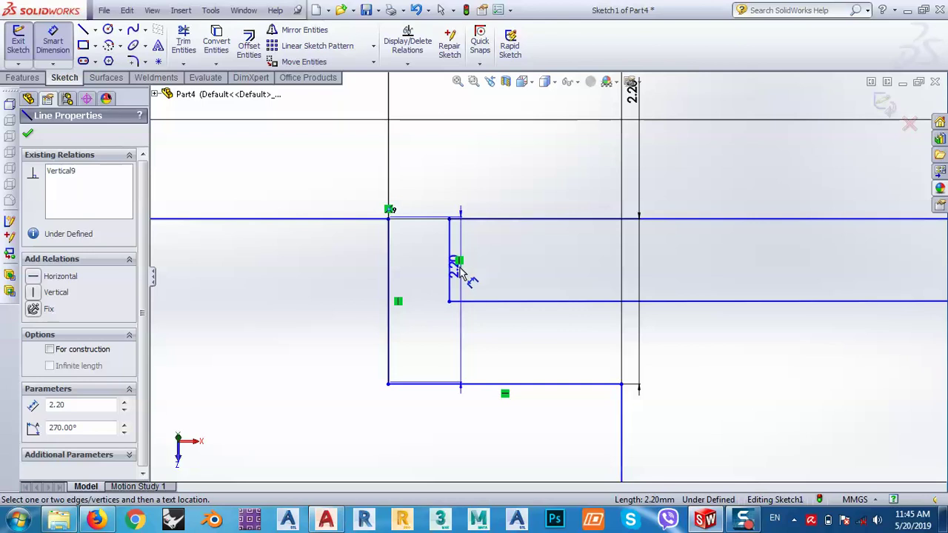
{"action": "left_click", "coordinate": [449, 270]}
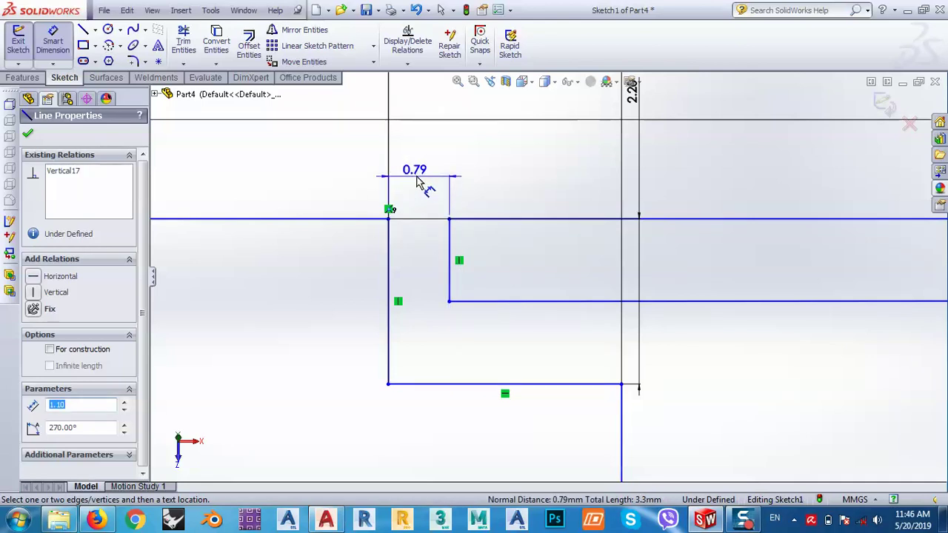
{"action": "left_click", "coordinate": [422, 185]}
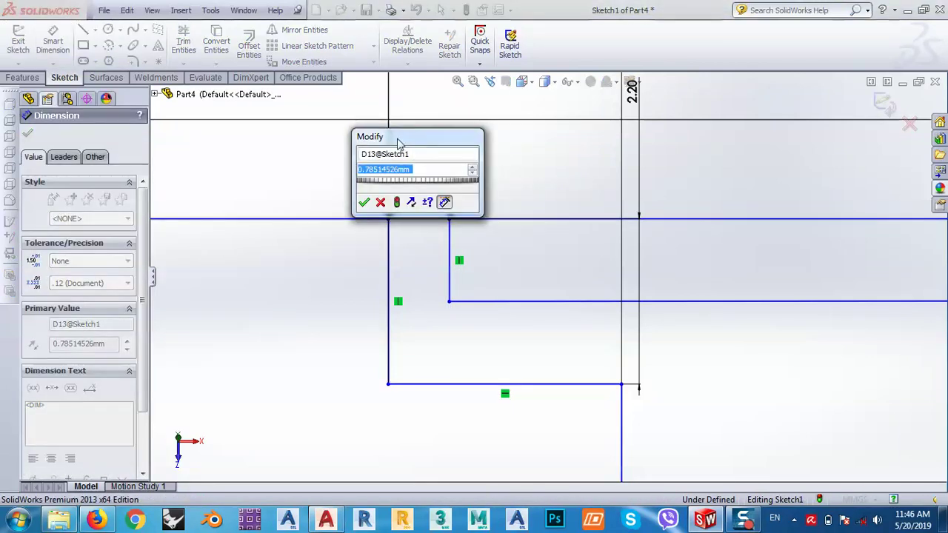
{"action": "left_click_drag", "start_coordinate": [398, 138], "coordinate": [231, 133]}
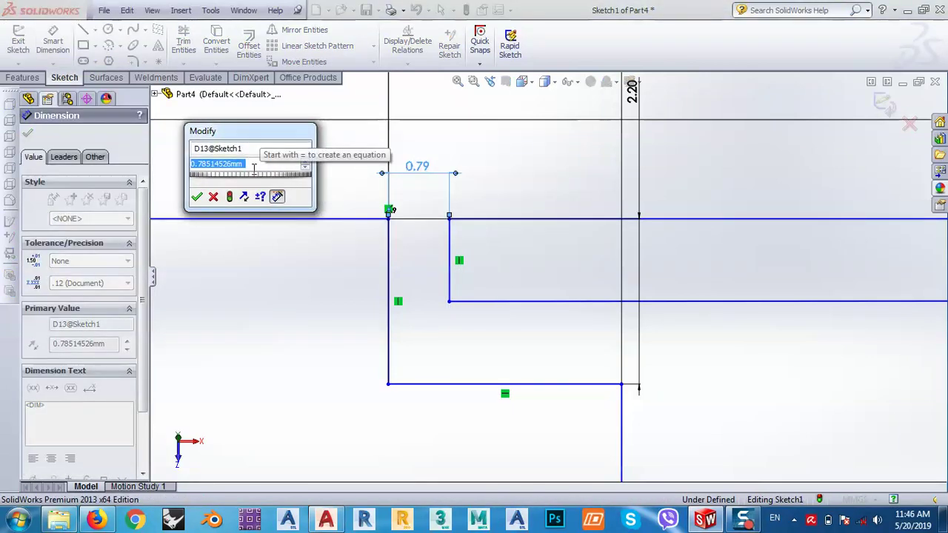
{"action": "type", "text": "2"}
{"action": "key", "text": "Return"}
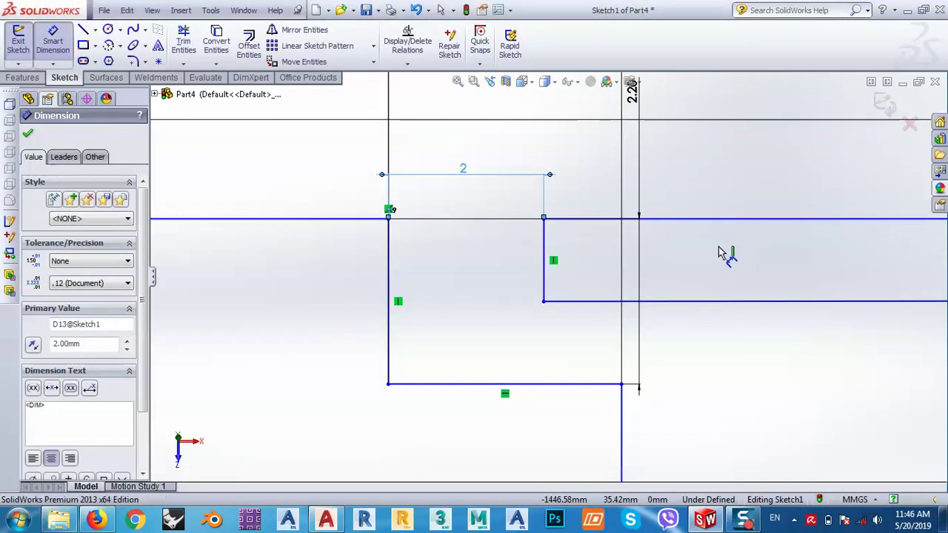
Step: Try a 2.5 dimension between the tube wall's two long lines, undo that value and delete the angle dimension
{"action": "left_click", "coordinate": [723, 301]}
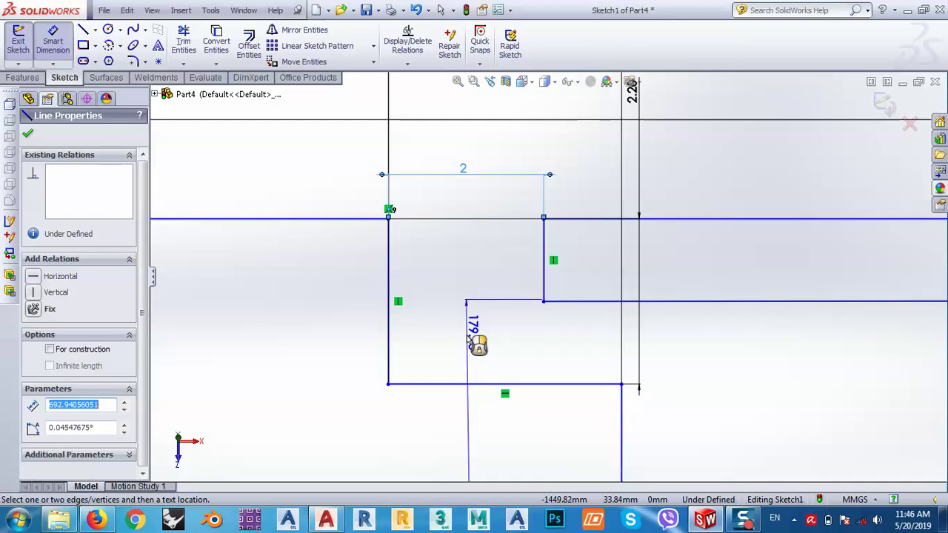
{"action": "left_click", "coordinate": [474, 342]}
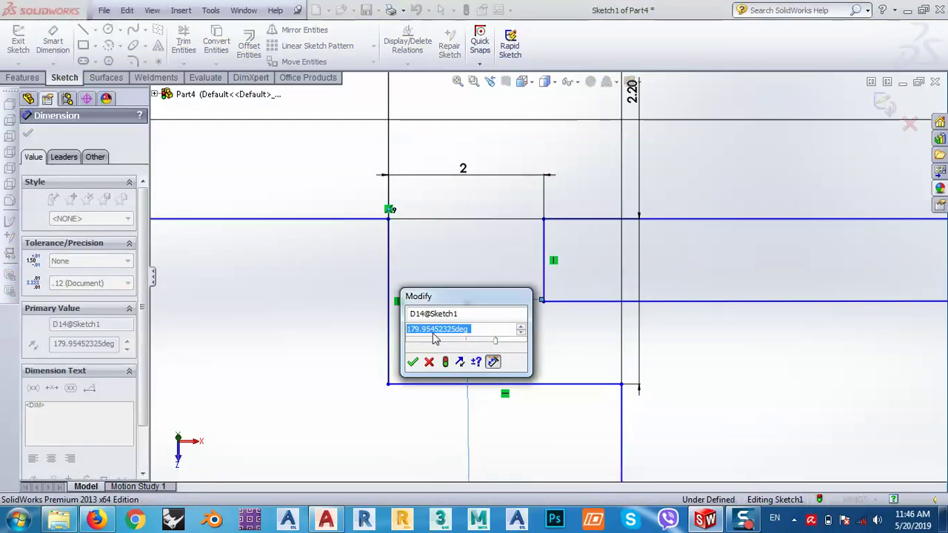
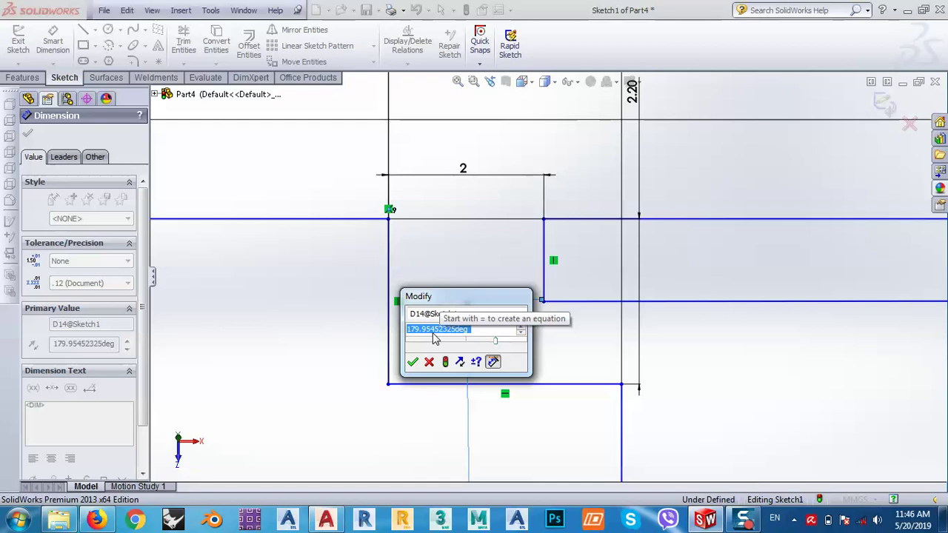
{"action": "type", "text": "2.5"}
{"action": "key", "text": "Return"}
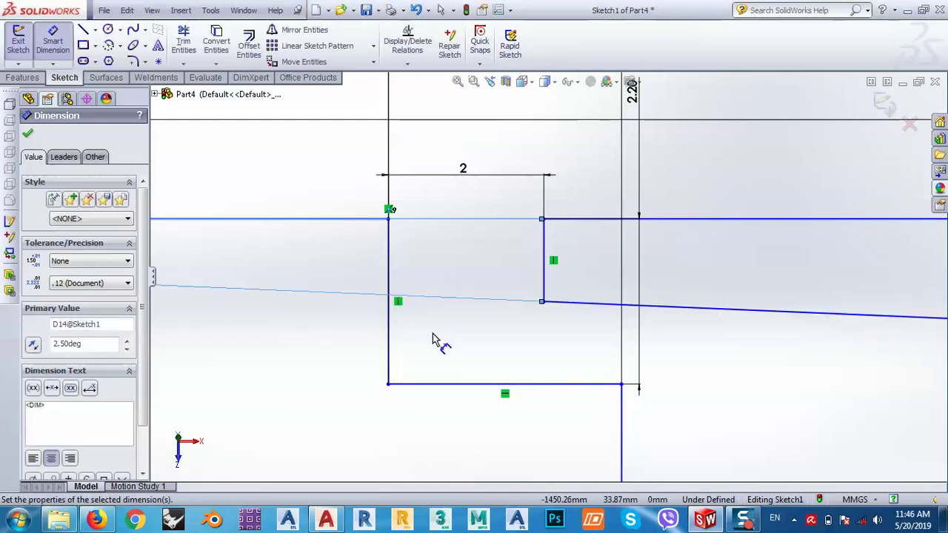
{"action": "key", "text": "ctrl+z"}
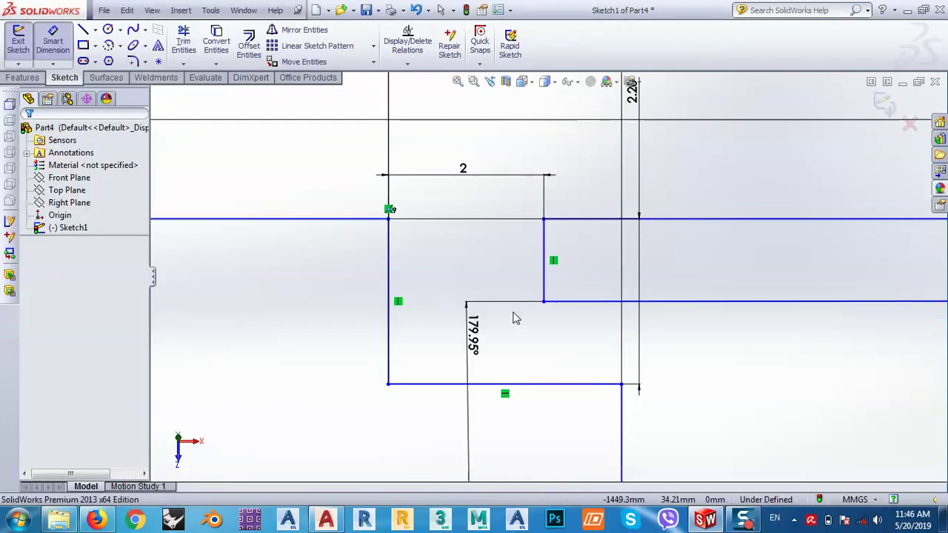
{"action": "key", "text": "Escape"}
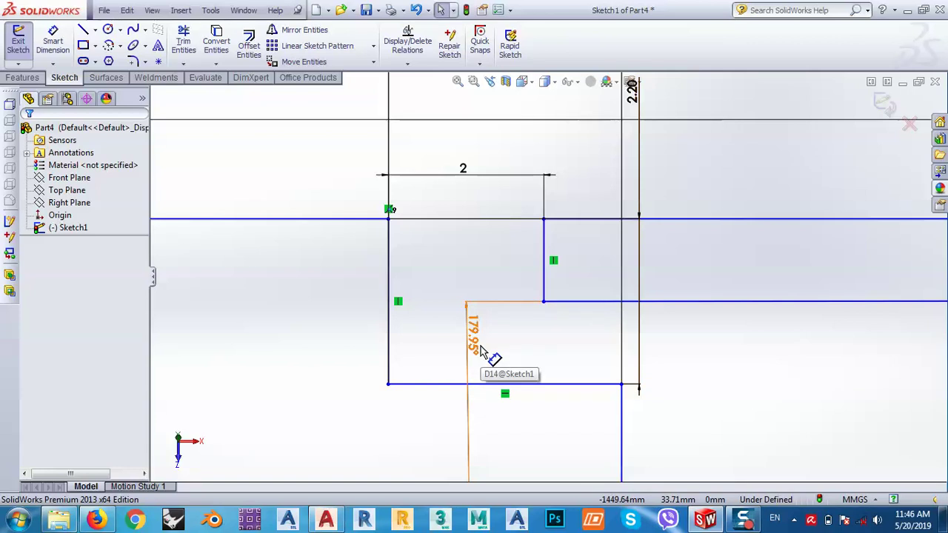
{"action": "left_click", "coordinate": [485, 307]}
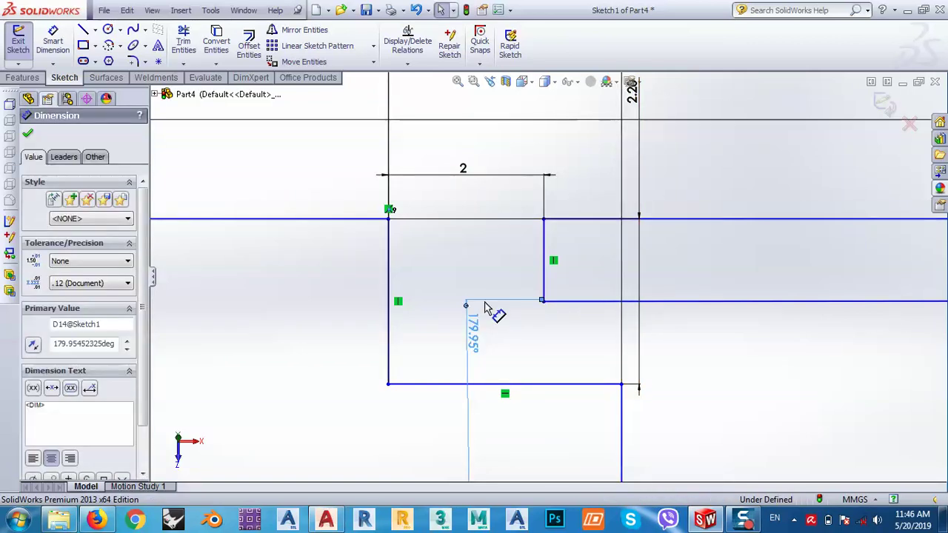
{"action": "key", "text": "Delete"}
{"action": "scroll", "coordinate": [333, 320], "scroll_direction": "down", "scroll_amount": 2}
{"action": "scroll", "coordinate": [227, 349], "scroll_direction": "up", "scroll_amount": 5}
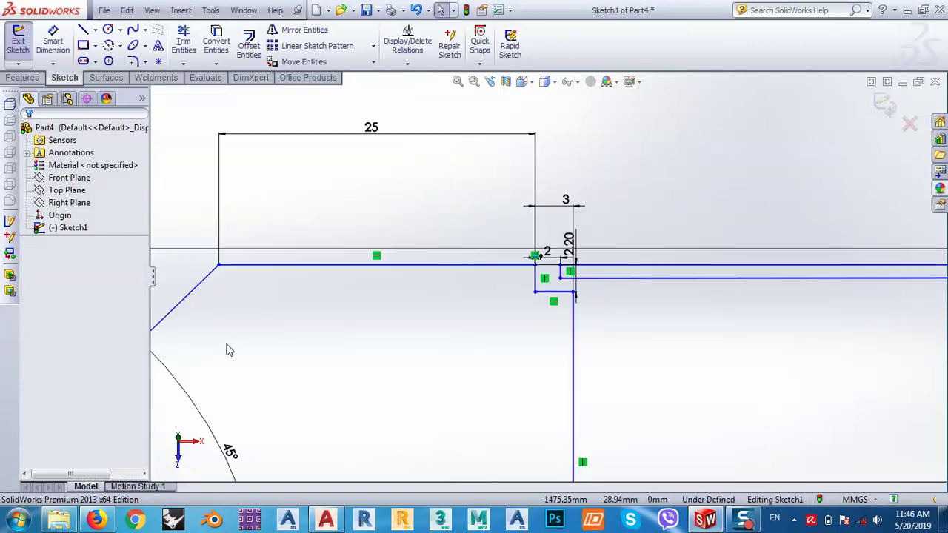
{"action": "left_click", "coordinate": [53, 41]}
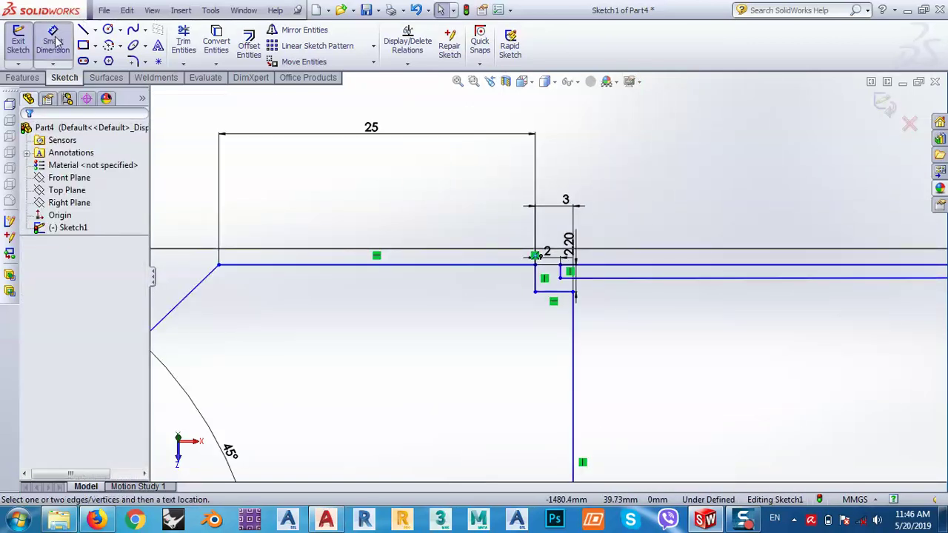
{"action": "left_click", "coordinate": [824, 279]}
{"action": "left_click", "coordinate": [818, 265]}
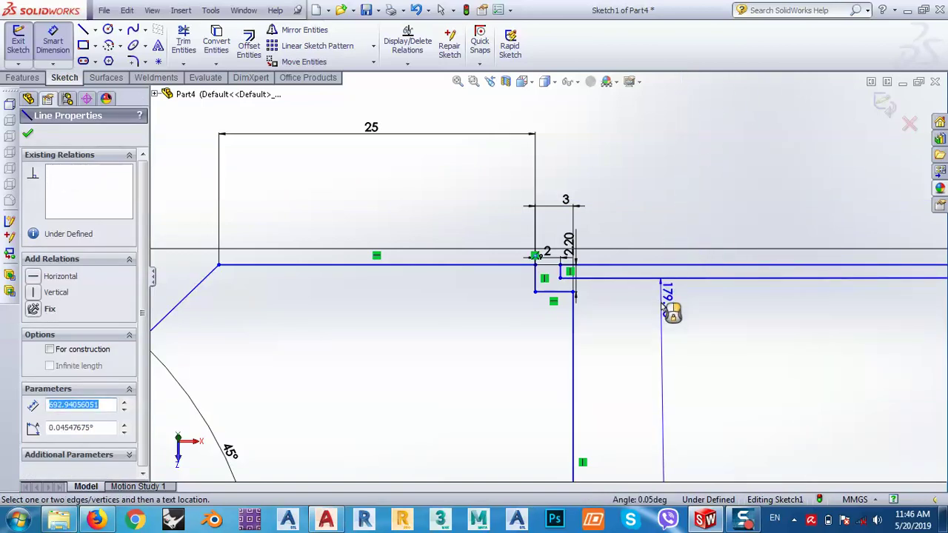
{"action": "key", "text": "Escape"}
{"action": "key", "text": "Escape"}
{"action": "key", "text": "Escape"}
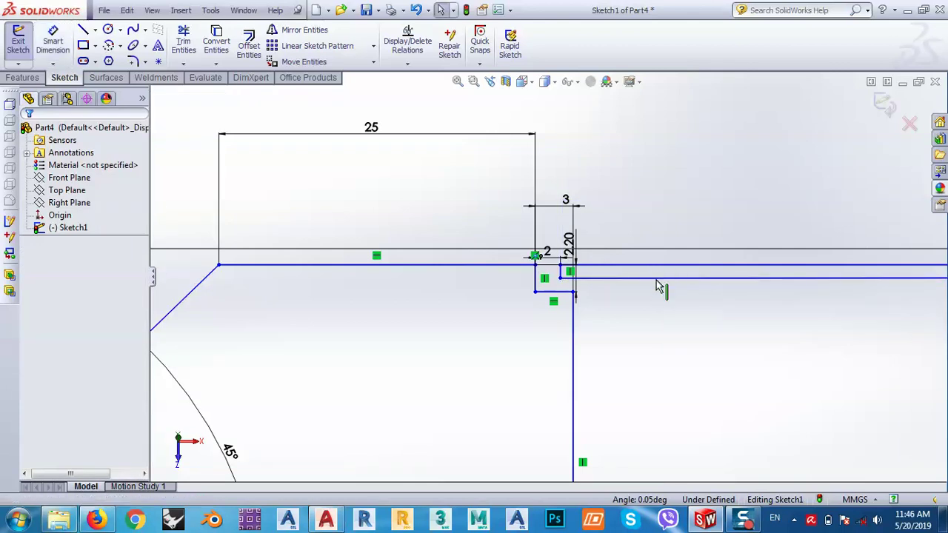
Step: Set the angle of the tube wall's lower long line to 0°
{"action": "left_click", "coordinate": [657, 279]}
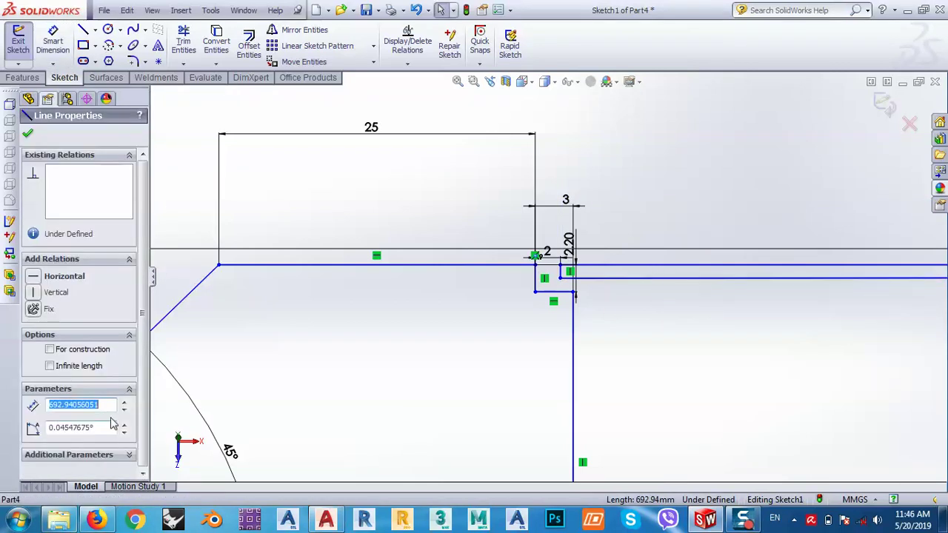
{"action": "key", "text": "Tab"}
{"action": "type", "text": "0"}
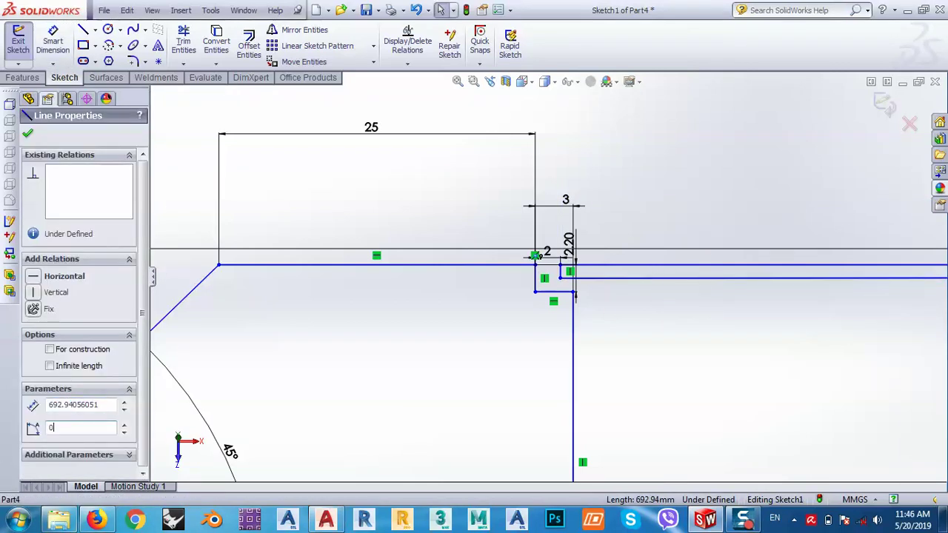
{"action": "key", "text": "Return"}
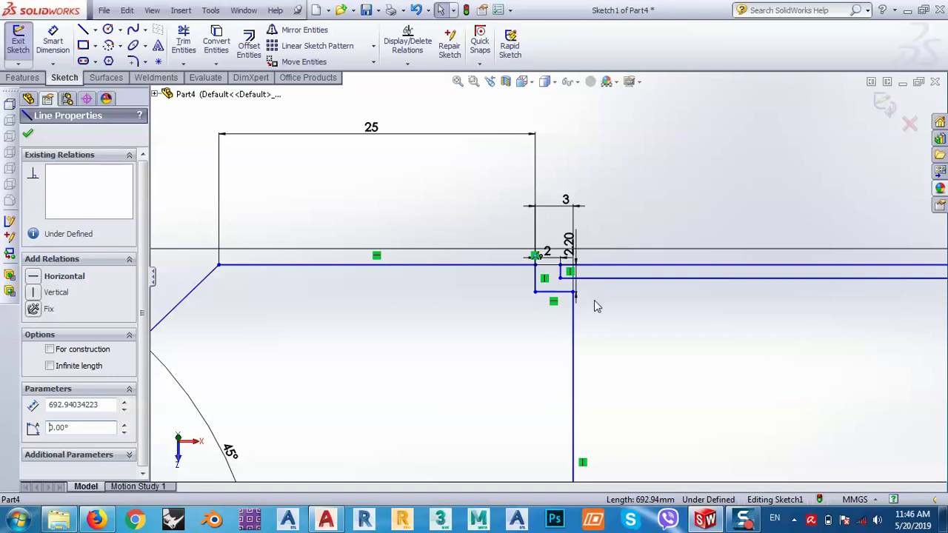
{"action": "left_click", "coordinate": [602, 278]}
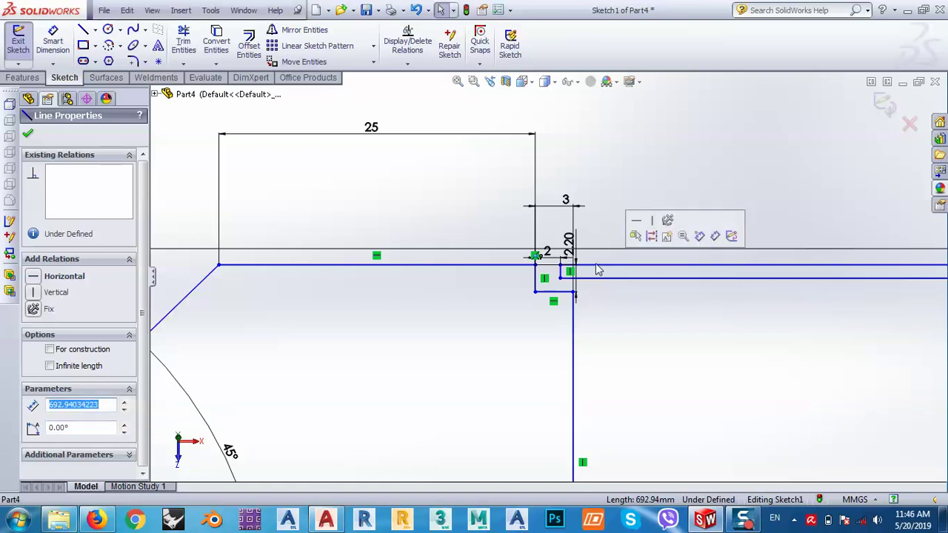
Step: Dimension the gap between the tube wall's lower line and the cone's horizontal step line as 0.5 mm
{"action": "scroll", "coordinate": [618, 274], "scroll_direction": "down", "scroll_amount": 5}
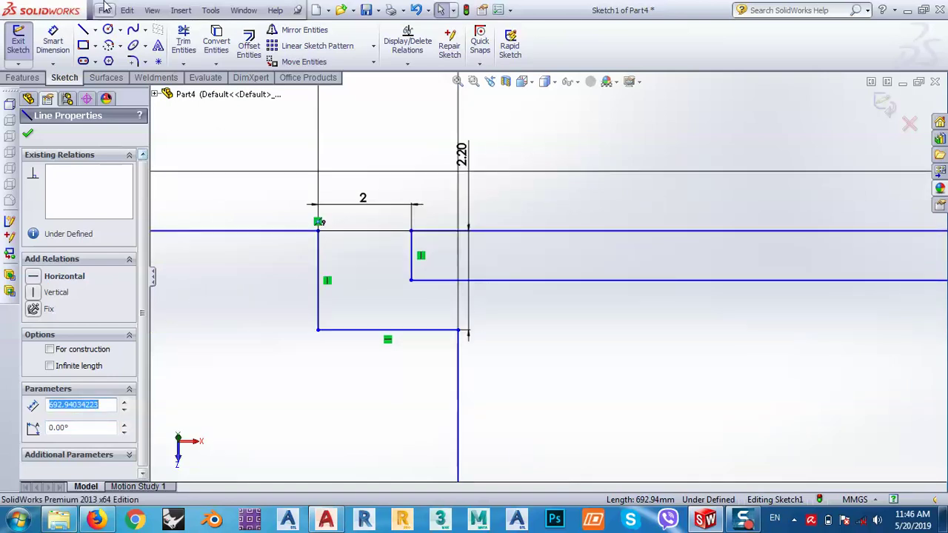
{"action": "left_click", "coordinate": [53, 40]}
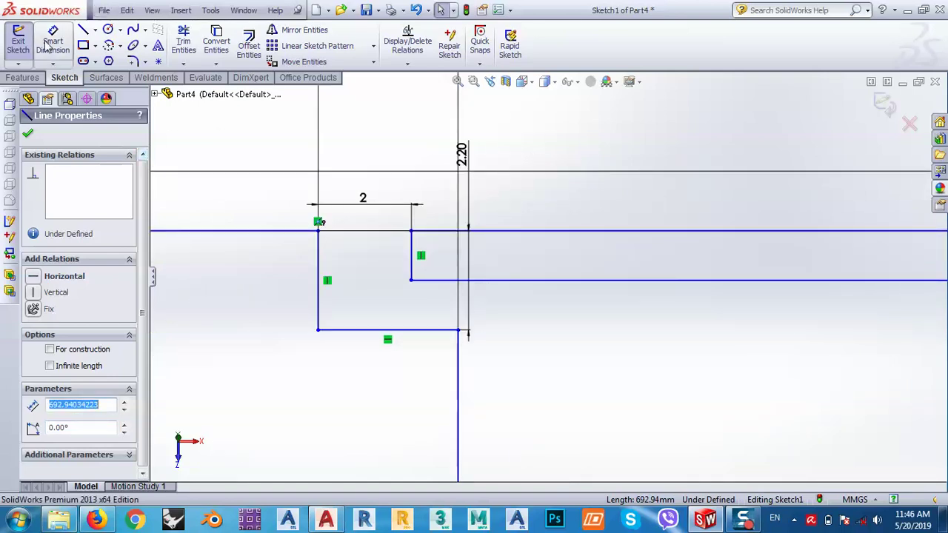
{"action": "left_click", "coordinate": [431, 335]}
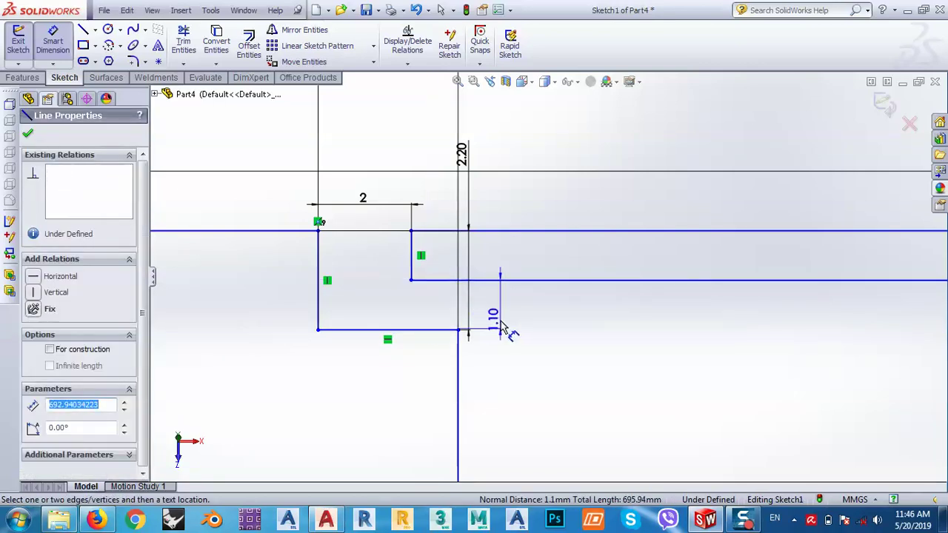
{"action": "left_click", "coordinate": [533, 324]}
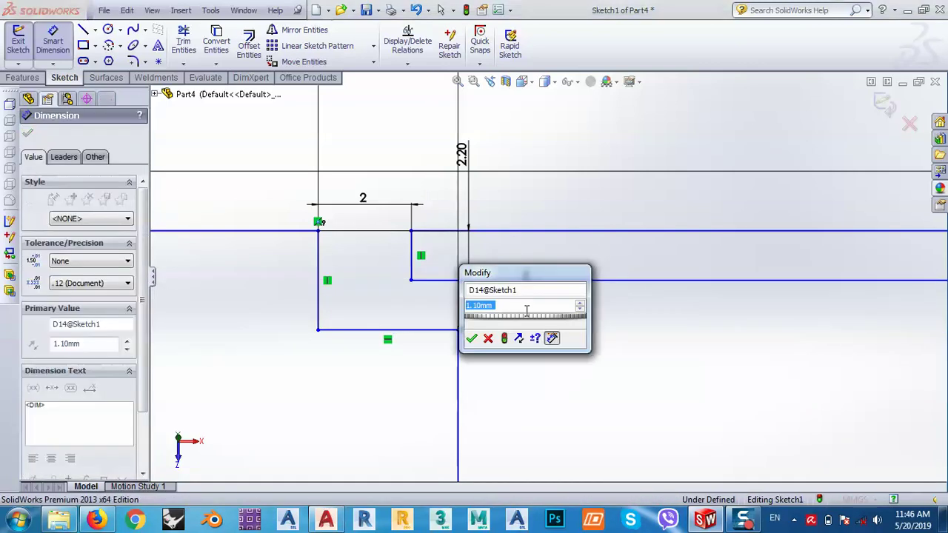
{"action": "left_click_drag", "start_coordinate": [512, 271], "coordinate": [555, 337]}
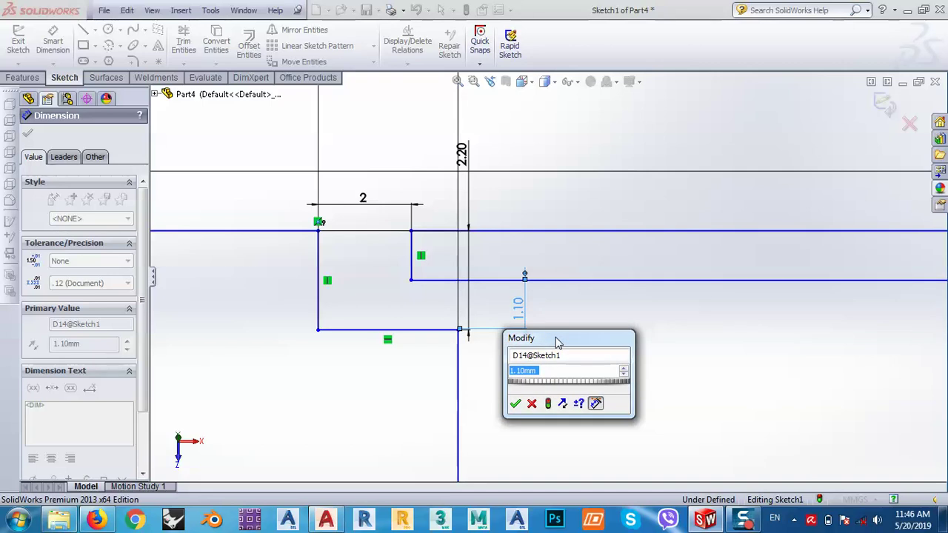
{"action": "type", "text": "0.5"}
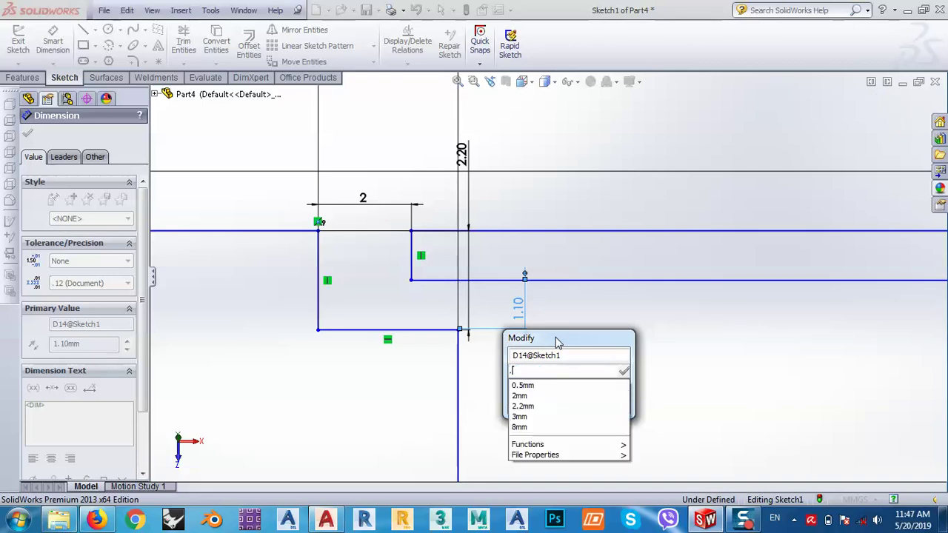
{"action": "key", "text": "Return"}
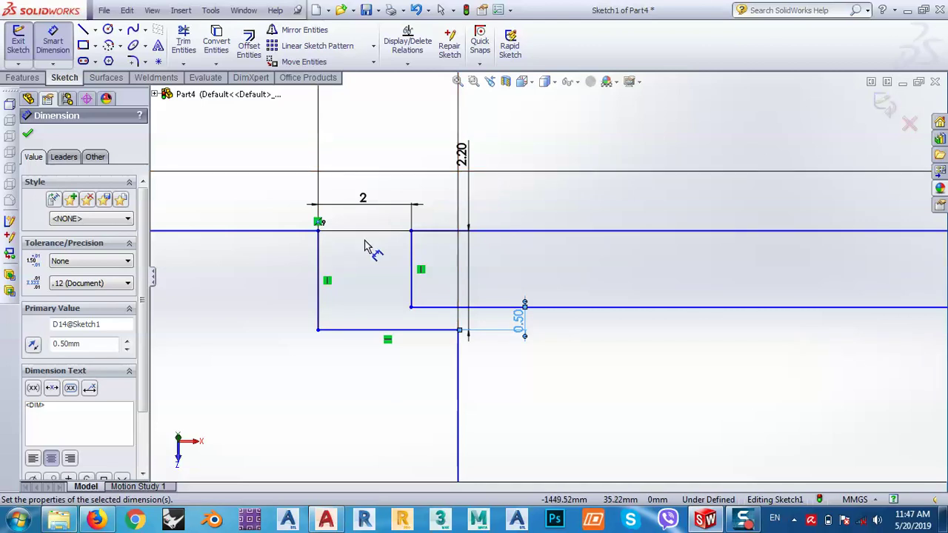
{"action": "key", "text": "Escape"}
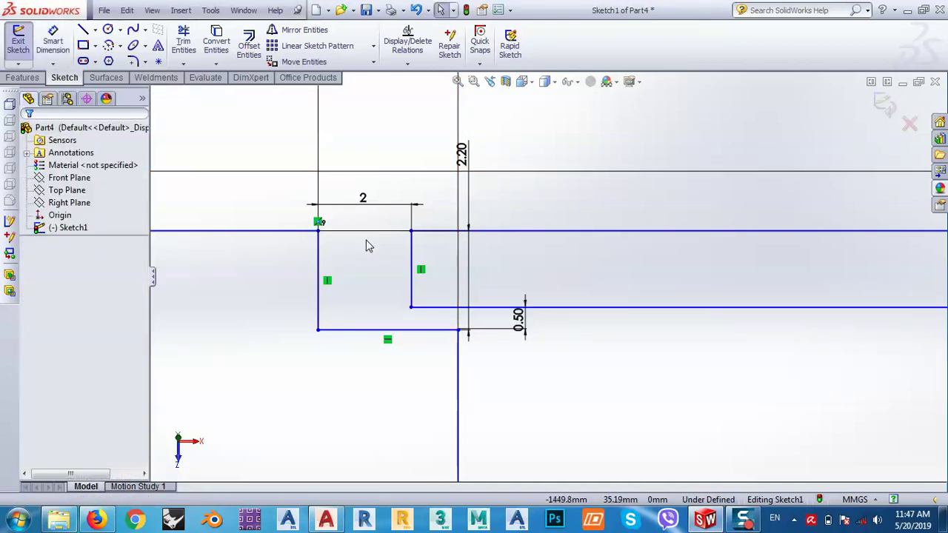
{"action": "scroll", "coordinate": [368, 245], "scroll_direction": "up", "scroll_amount": 10}
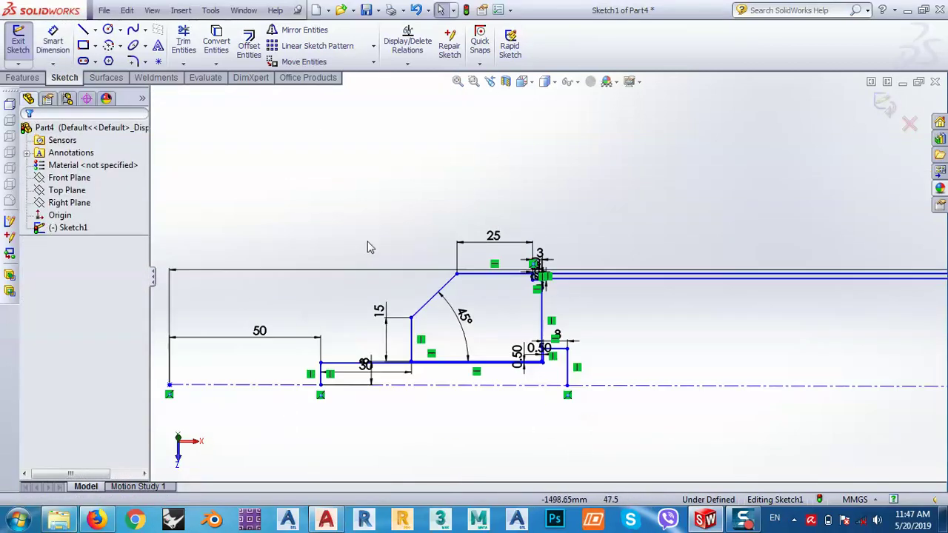
{"action": "scroll", "coordinate": [263, 252], "scroll_direction": "up", "scroll_amount": 7}
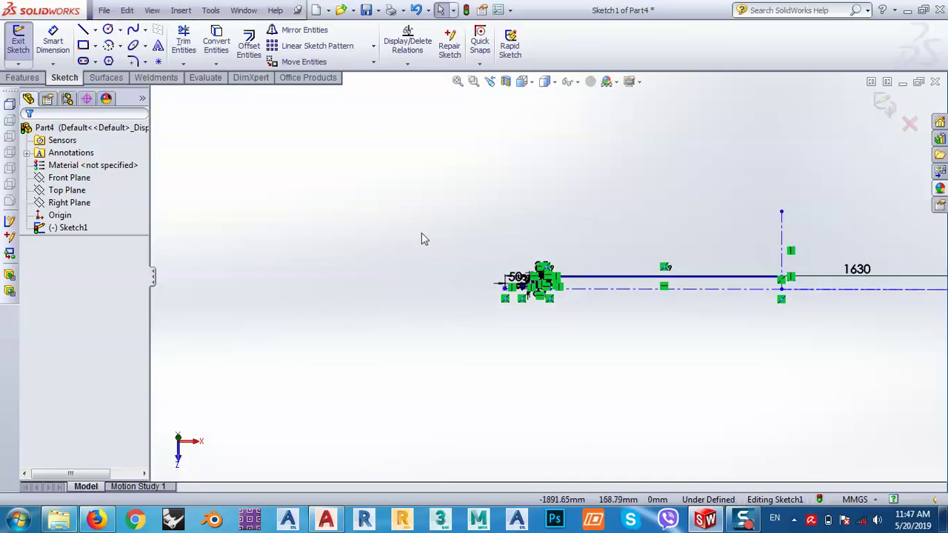
{"action": "scroll", "coordinate": [810, 301], "scroll_direction": "down", "scroll_amount": 2}
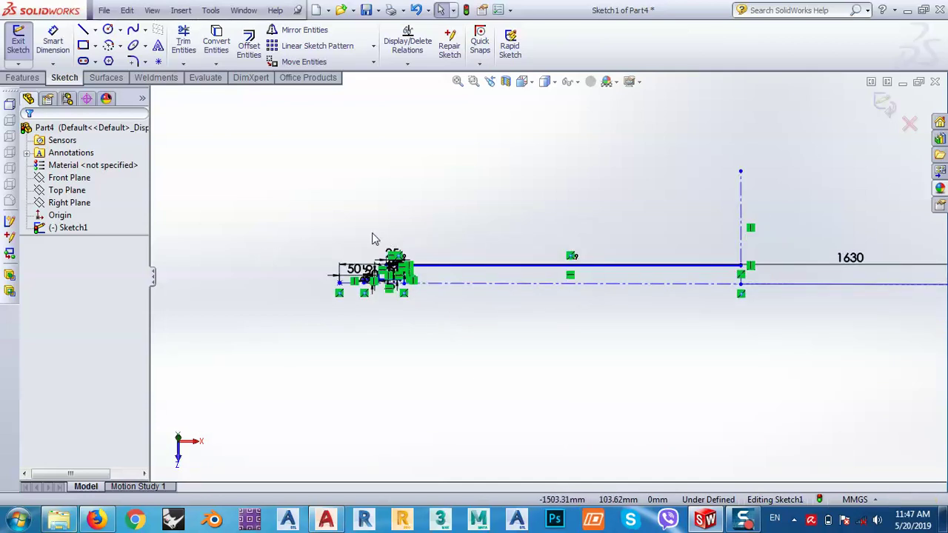
{"action": "scroll", "coordinate": [386, 277], "scroll_direction": "down", "scroll_amount": 4}
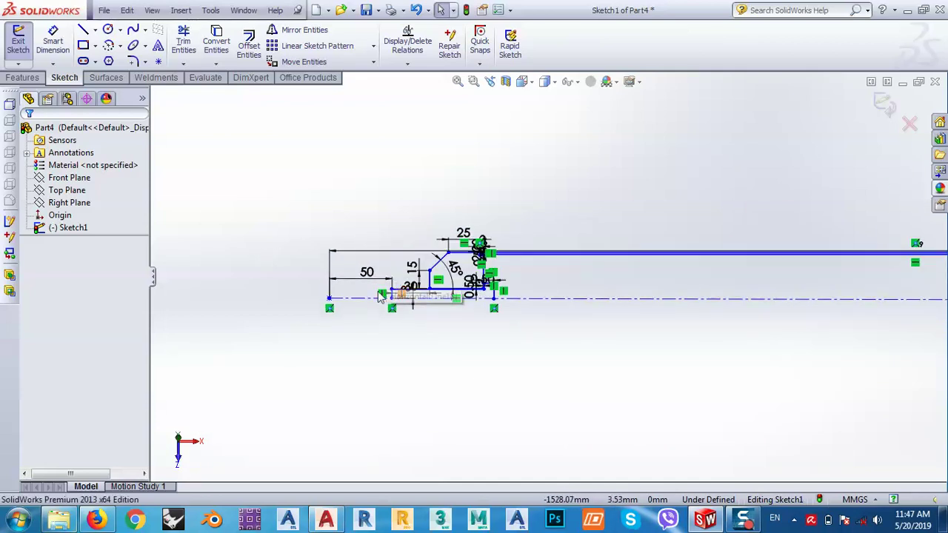
{"action": "scroll", "coordinate": [363, 300], "scroll_direction": "up", "scroll_amount": 4}
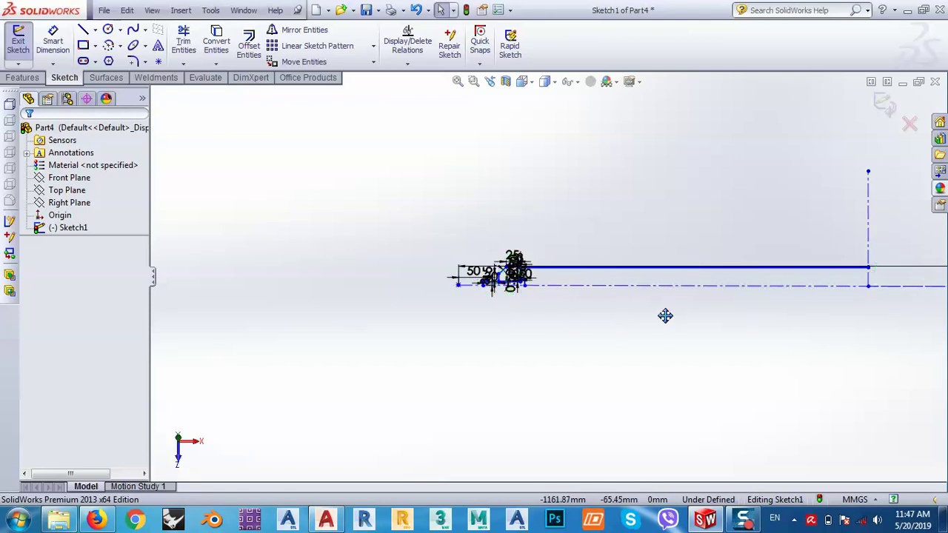
{"action": "middle_click_drag", "start_coordinate": [664, 315], "coordinate": [499, 332], "text": "ctrl"}
{"action": "scroll", "coordinate": [504, 330], "scroll_direction": "down", "scroll_amount": 2}
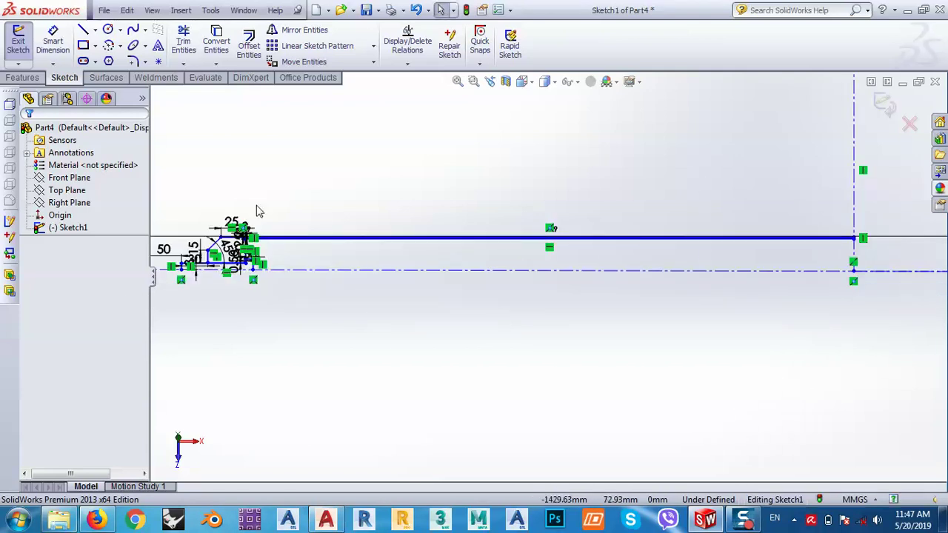
{"action": "mouse_move", "coordinate": [159, 197]}
{"action": "left_mouse_down"}
{"action": "mouse_move", "coordinate": [363, 291]}
{"action": "mouse_move", "coordinate": [763, 282]}
{"action": "mouse_move", "coordinate": [884, 322]}
{"action": "left_mouse_up"}
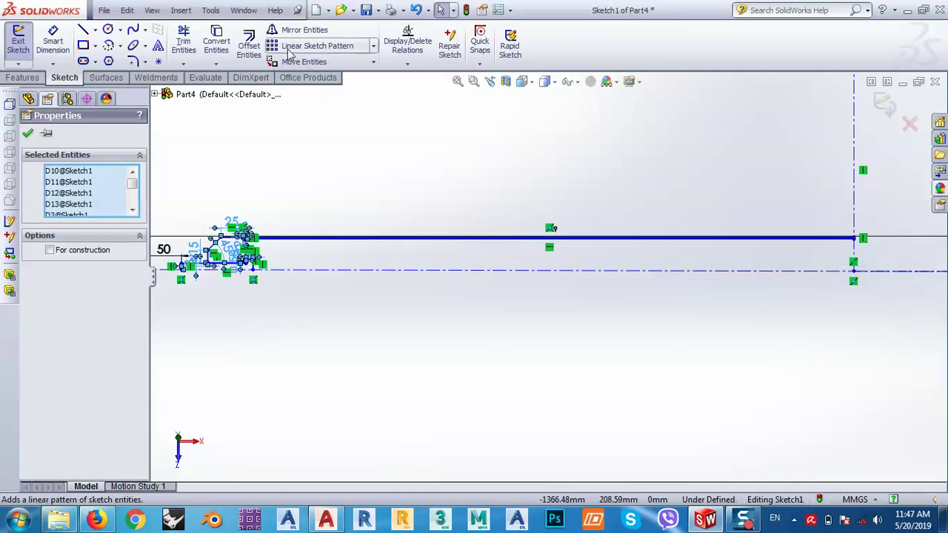
{"action": "left_click", "coordinate": [311, 30]}
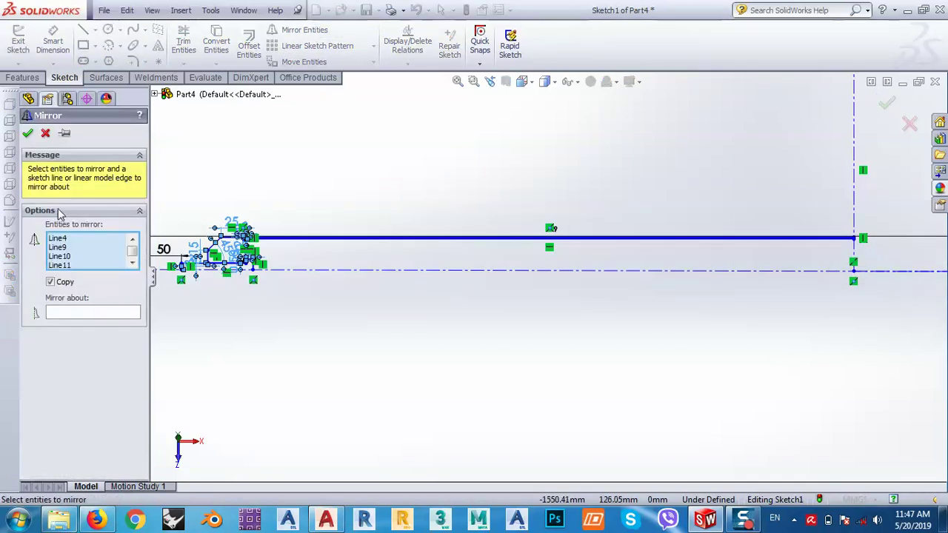
{"action": "left_click", "coordinate": [74, 315]}
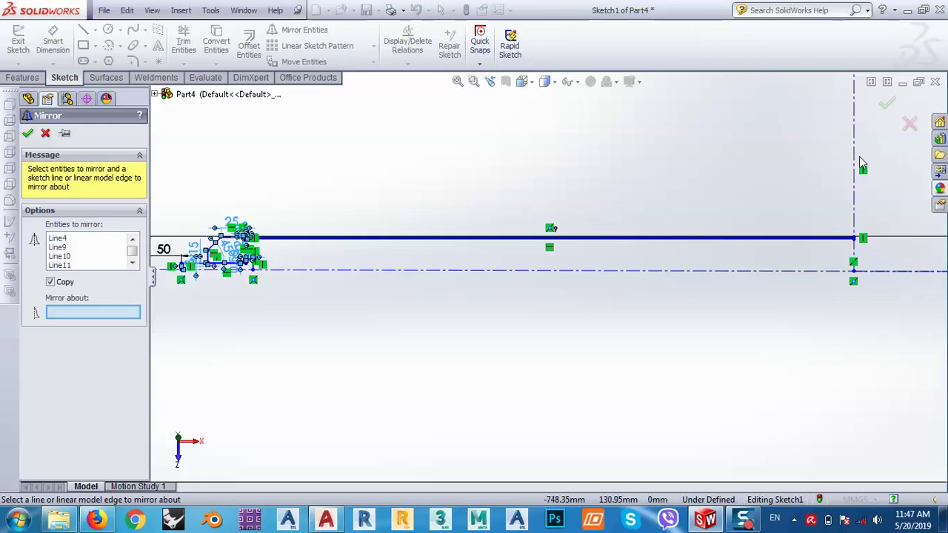
{"action": "left_click", "coordinate": [856, 150]}
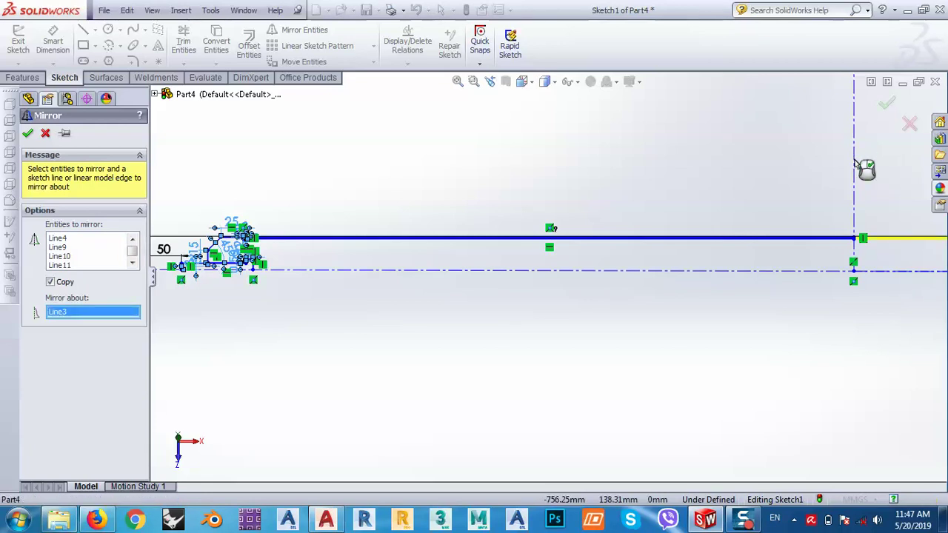
{"action": "middle_click_drag", "start_coordinate": [773, 274], "coordinate": [230, 279], "text": "ctrl"}
{"action": "middle_click_drag", "start_coordinate": [898, 287], "coordinate": [676, 306], "text": "ctrl"}
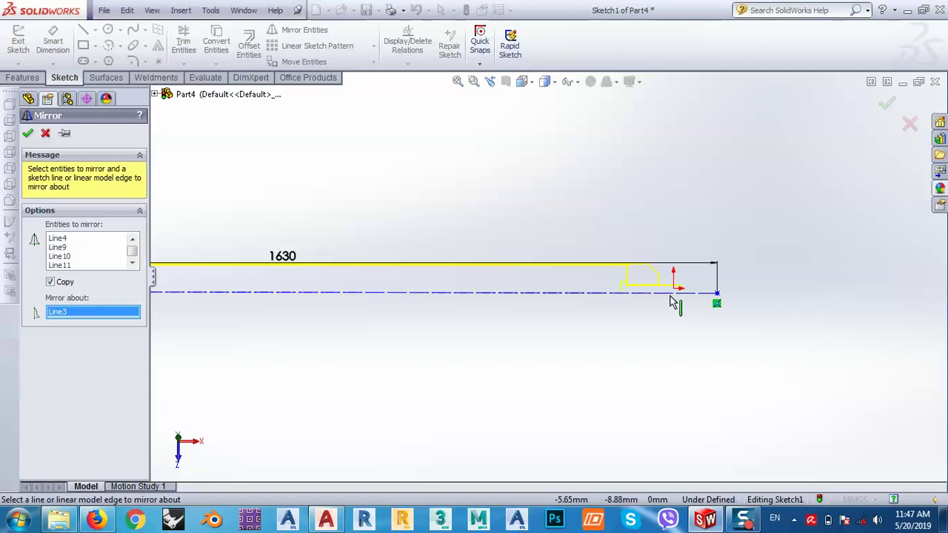
{"action": "scroll", "coordinate": [670, 303], "scroll_direction": "down", "scroll_amount": 5}
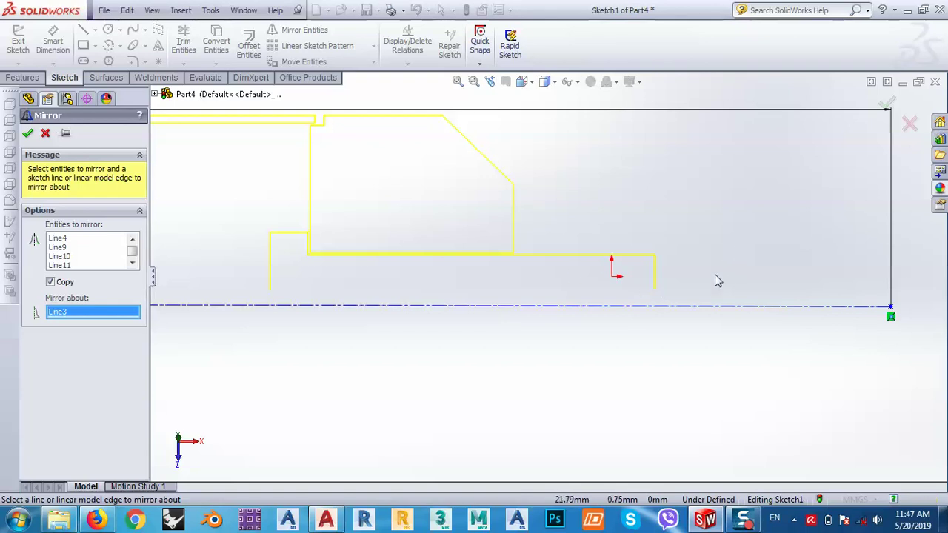
{"action": "scroll", "coordinate": [850, 263], "scroll_direction": "up", "scroll_amount": 14}
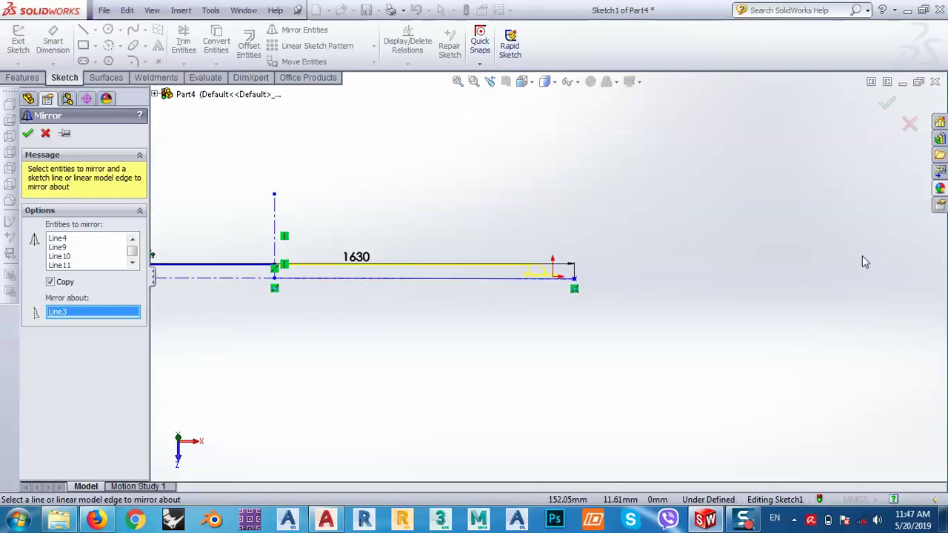
{"action": "scroll", "coordinate": [547, 278], "scroll_direction": "up", "scroll_amount": 1}
{"action": "left_click", "coordinate": [45, 134]}
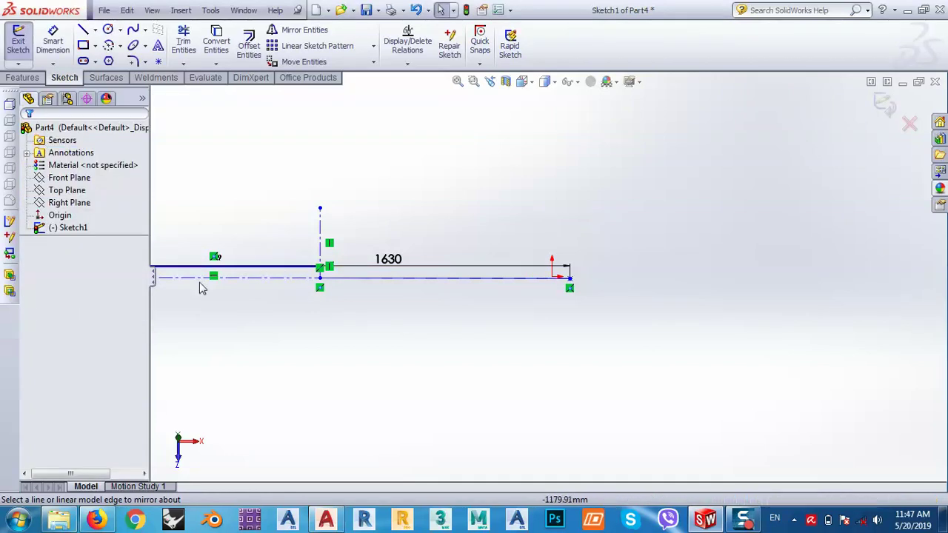
Step: Close the bolt profile with a line about 81.56 mm long along the centerline, joining the lower ends of its two vertical end lines
{"action": "middle_click_drag", "start_coordinate": [228, 301], "coordinate": [462, 309], "text": "ctrl"}
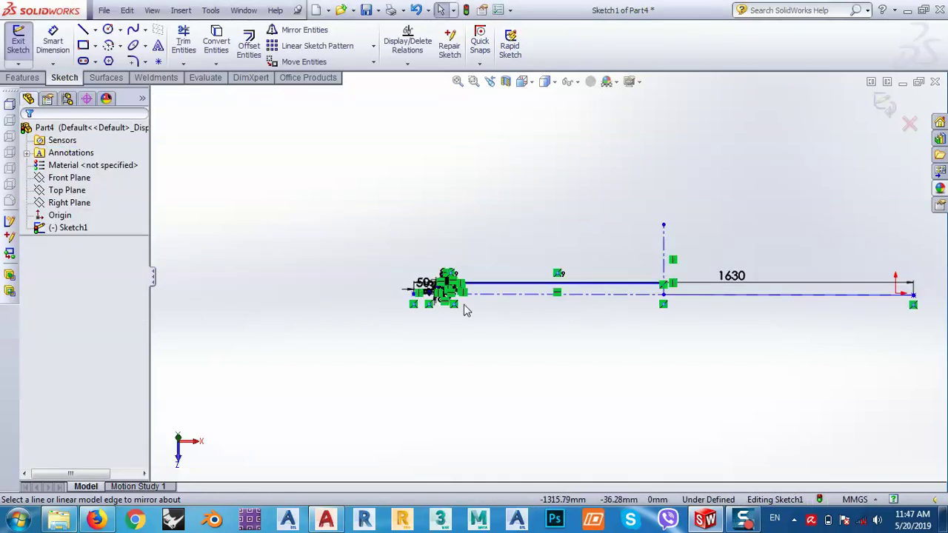
{"action": "scroll", "coordinate": [462, 309], "scroll_direction": "down", "scroll_amount": 5}
{"action": "scroll", "coordinate": [494, 268], "scroll_direction": "down", "scroll_amount": 5}
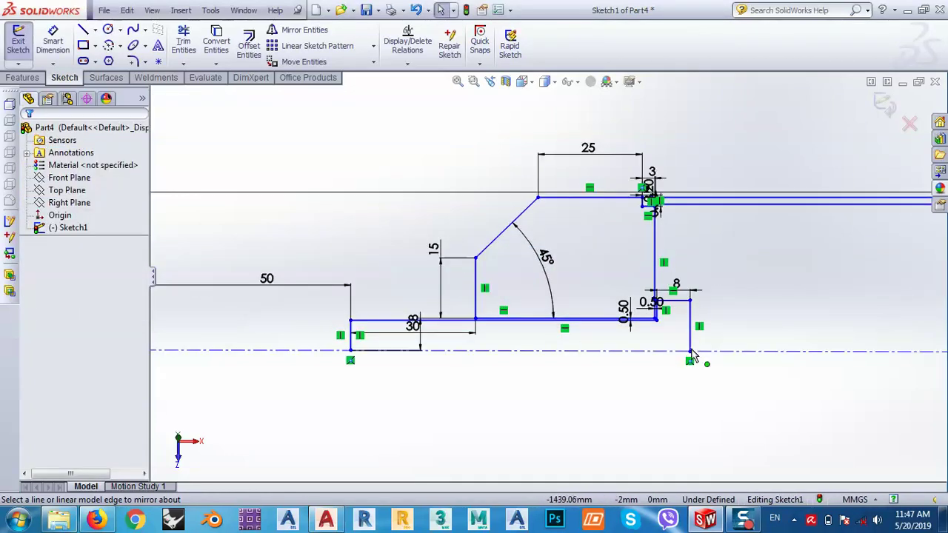
{"action": "scroll", "coordinate": [682, 356], "scroll_direction": "down", "scroll_amount": 3}
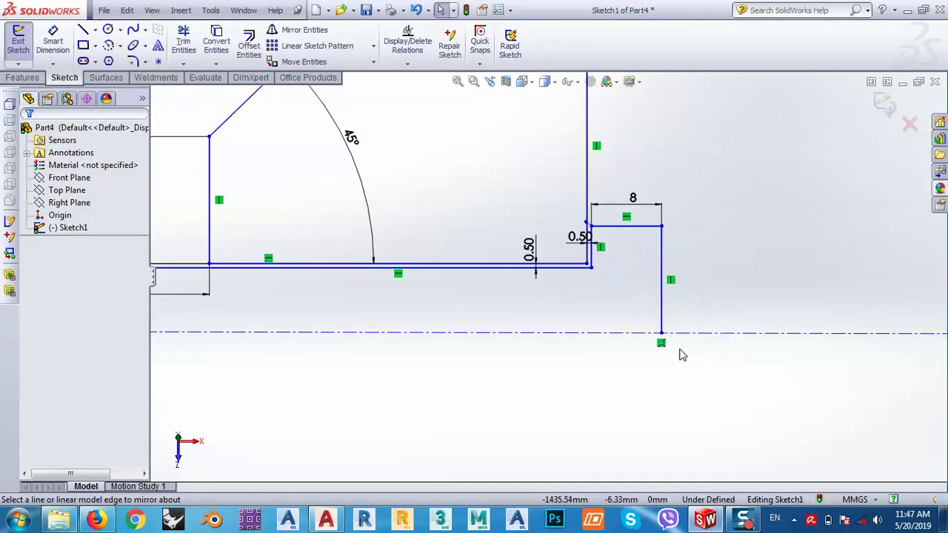
{"action": "left_click", "coordinate": [644, 334]}
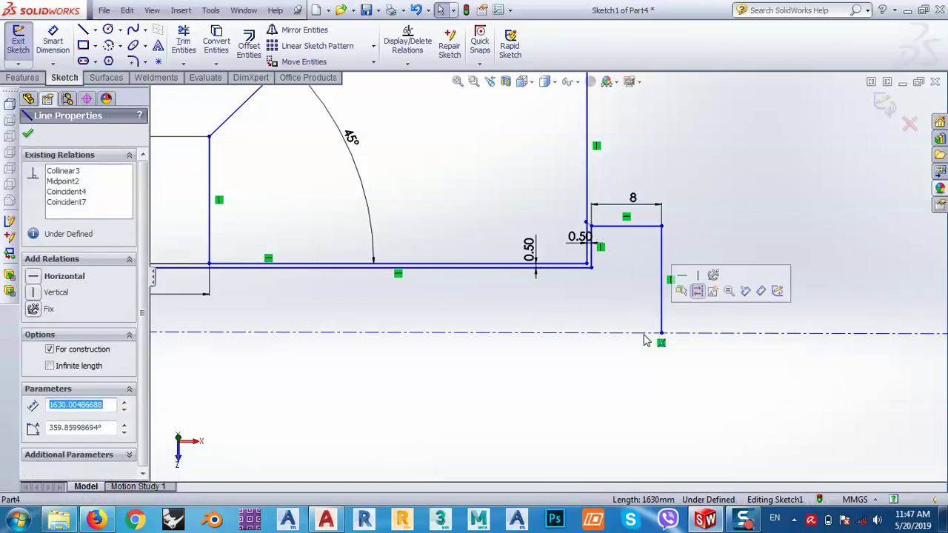
{"action": "left_click", "coordinate": [612, 395]}
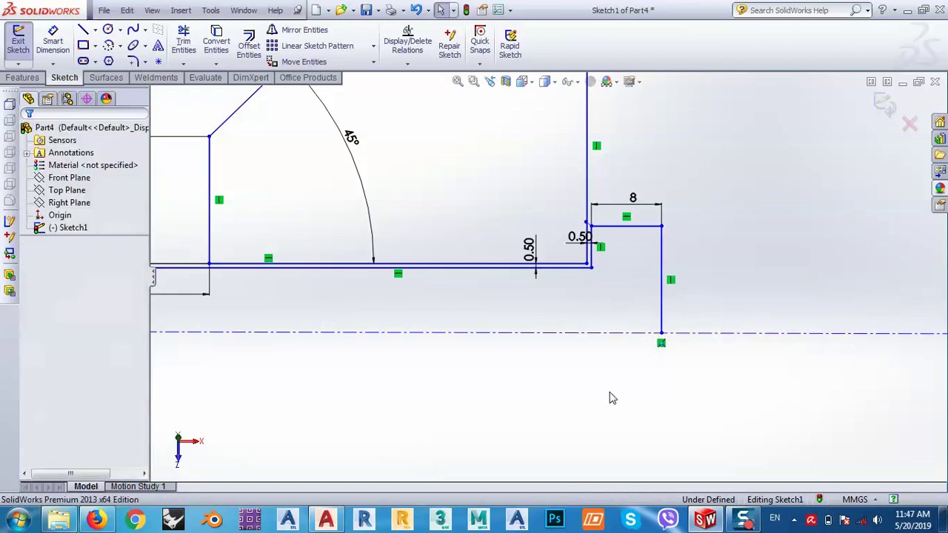
{"action": "left_click", "coordinate": [84, 29]}
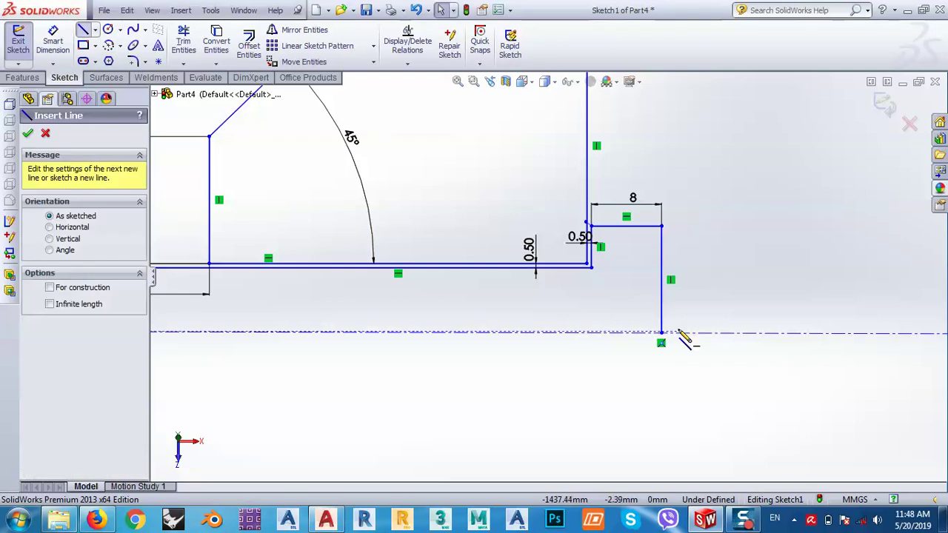
{"action": "left_click", "coordinate": [661, 334]}
{"action": "scroll", "coordinate": [836, 322], "scroll_direction": "up", "scroll_amount": 5}
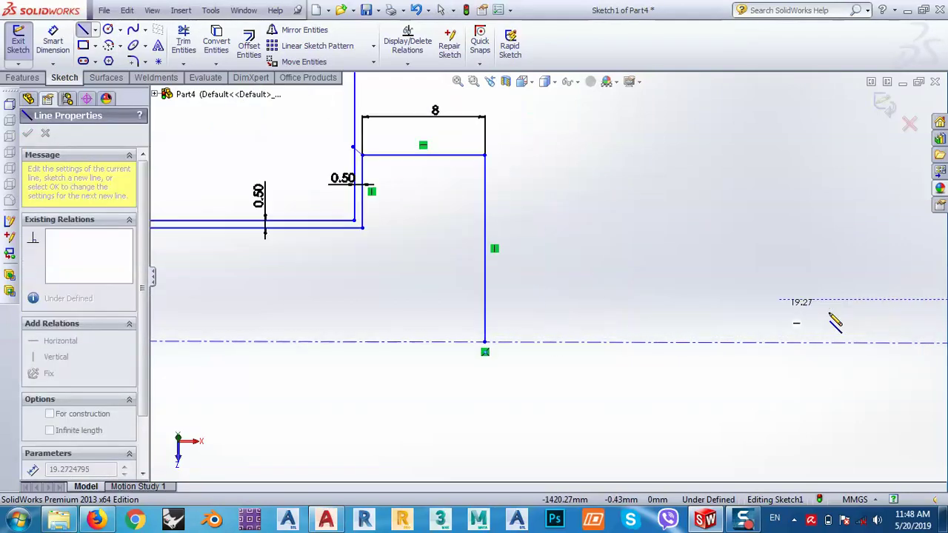
{"action": "scroll", "coordinate": [549, 319], "scroll_direction": "up", "scroll_amount": 3}
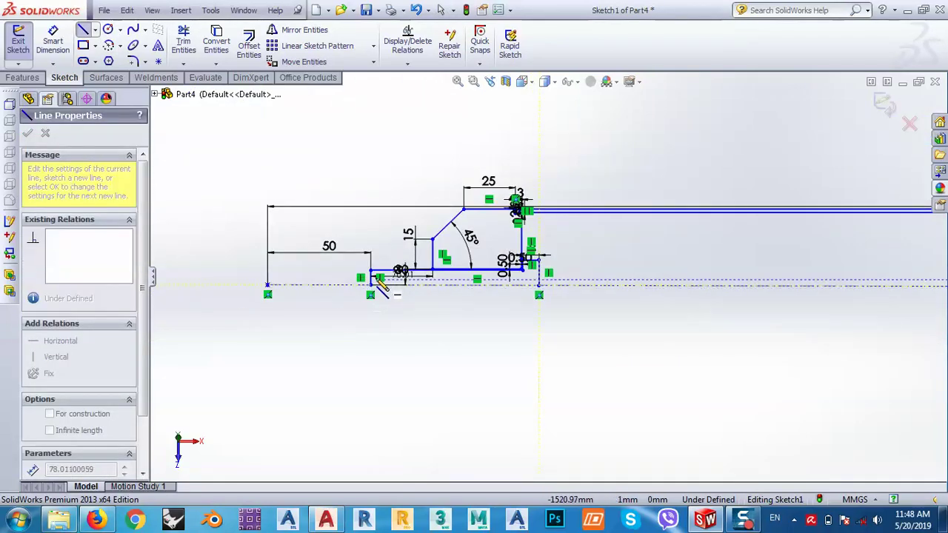
{"action": "scroll", "coordinate": [411, 307], "scroll_direction": "down", "scroll_amount": 5}
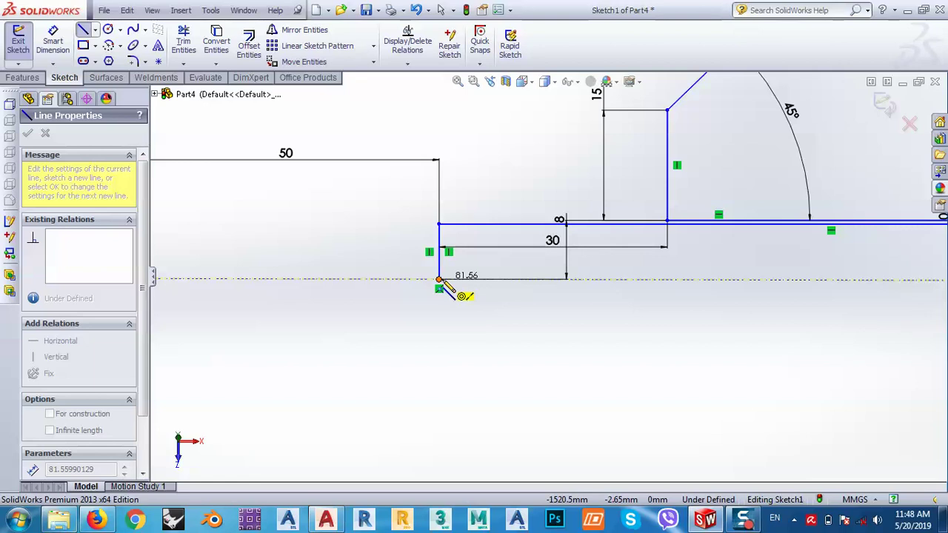
{"action": "left_click", "coordinate": [440, 280]}
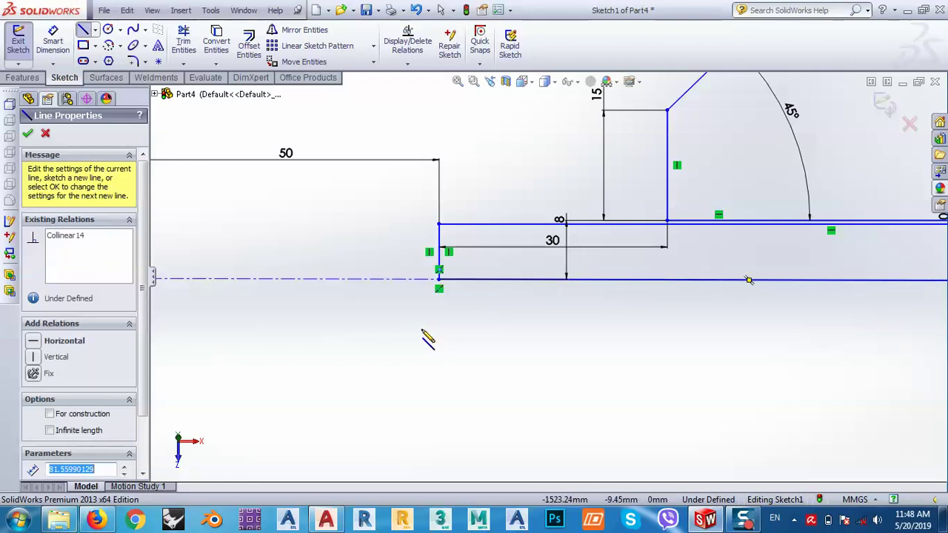
{"action": "key", "text": "Escape"}
Step: Mirror the end cone, closed bolt and tube wall profiles about the vertical construction line at the member's midpoint, keeping the originals
{"action": "key", "text": "f"}
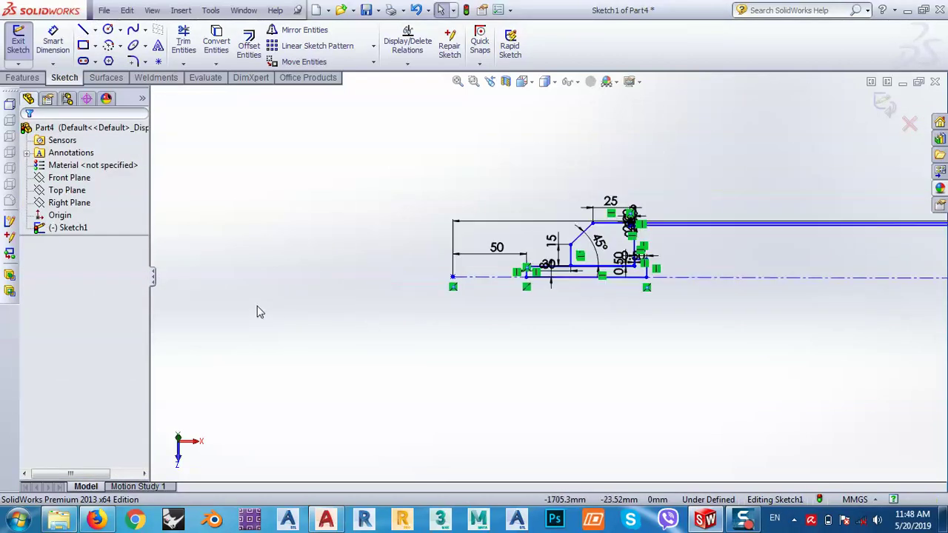
{"action": "left_click_drag", "start_coordinate": [468, 126], "coordinate": [738, 360]}
{"action": "scroll", "coordinate": [574, 361], "scroll_direction": "down", "scroll_amount": 3}
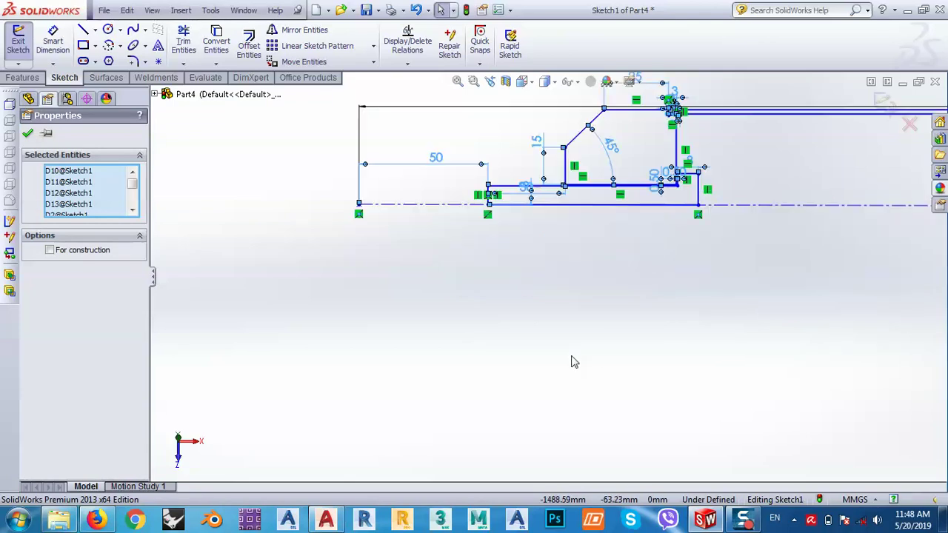
{"action": "scroll", "coordinate": [546, 360], "scroll_direction": "up", "scroll_amount": 5}
{"action": "scroll", "coordinate": [522, 355], "scroll_direction": "up", "scroll_amount": 3}
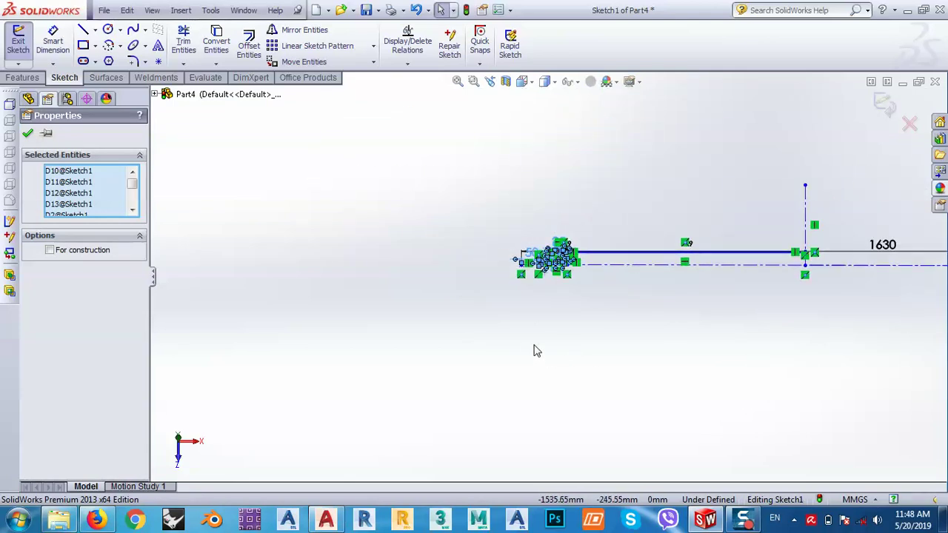
{"action": "mouse_move", "coordinate": [524, 220]}
{"action": "left_mouse_down"}
{"action": "mouse_move", "coordinate": [634, 289]}
{"action": "mouse_move", "coordinate": [833, 289]}
{"action": "left_mouse_up"}
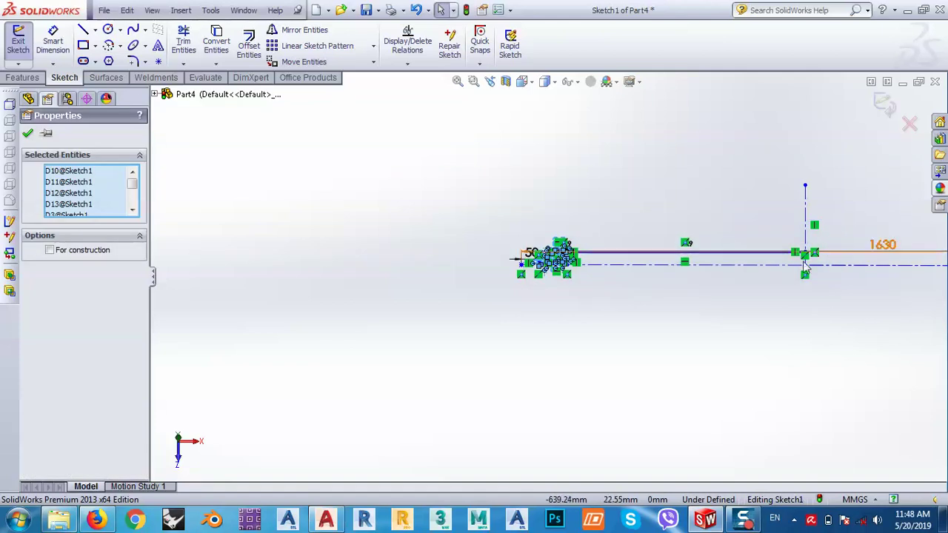
{"action": "left_click", "coordinate": [302, 31]}
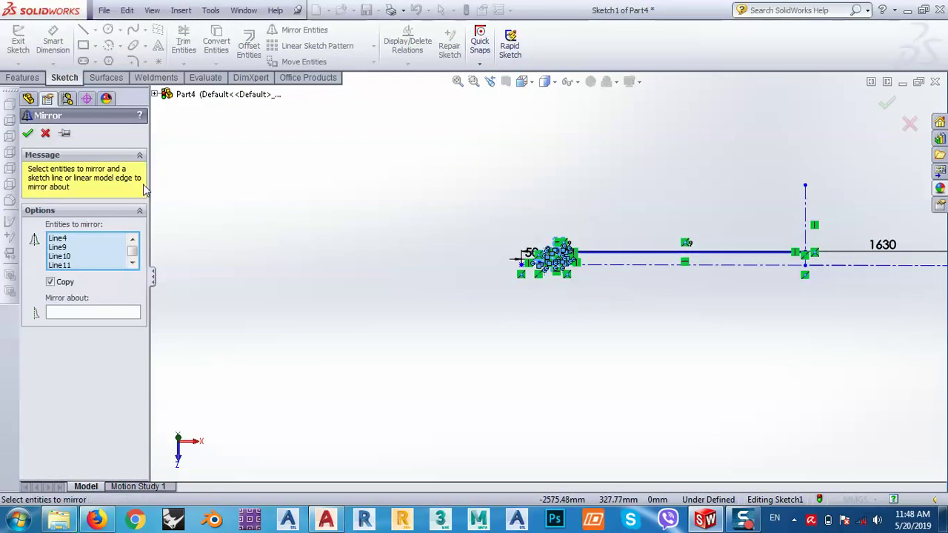
{"action": "left_click", "coordinate": [95, 314]}
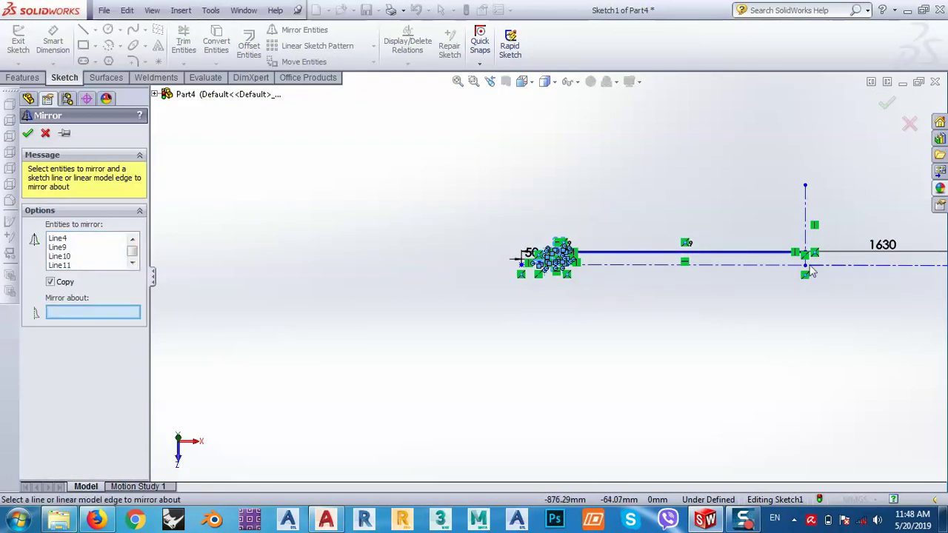
{"action": "left_click", "coordinate": [805, 204]}
{"action": "middle_click_drag", "start_coordinate": [849, 274], "coordinate": [380, 269], "text": "ctrl"}
{"action": "scroll", "coordinate": [609, 259], "scroll_direction": "down", "scroll_amount": 2}
{"action": "scroll", "coordinate": [540, 285], "scroll_direction": "down", "scroll_amount": 4}
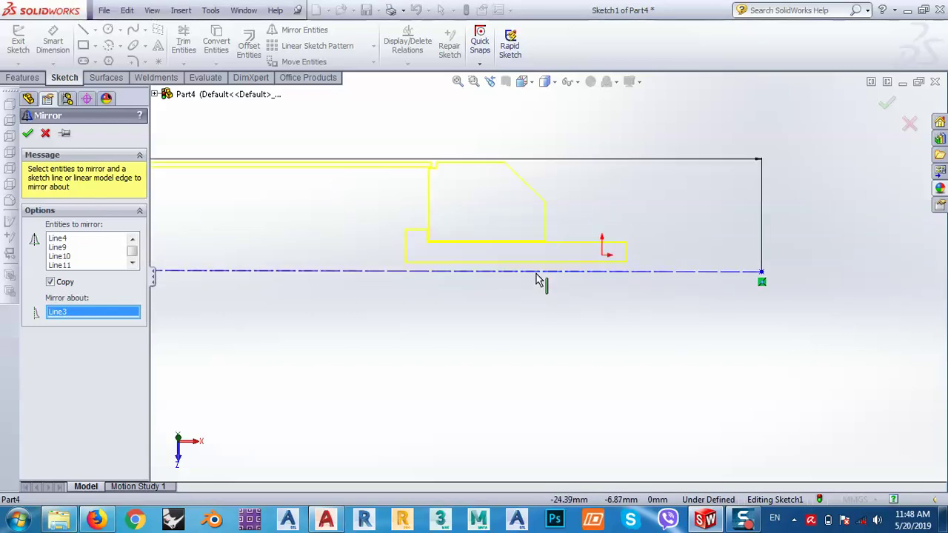
{"action": "scroll", "coordinate": [585, 261], "scroll_direction": "down", "scroll_amount": 1}
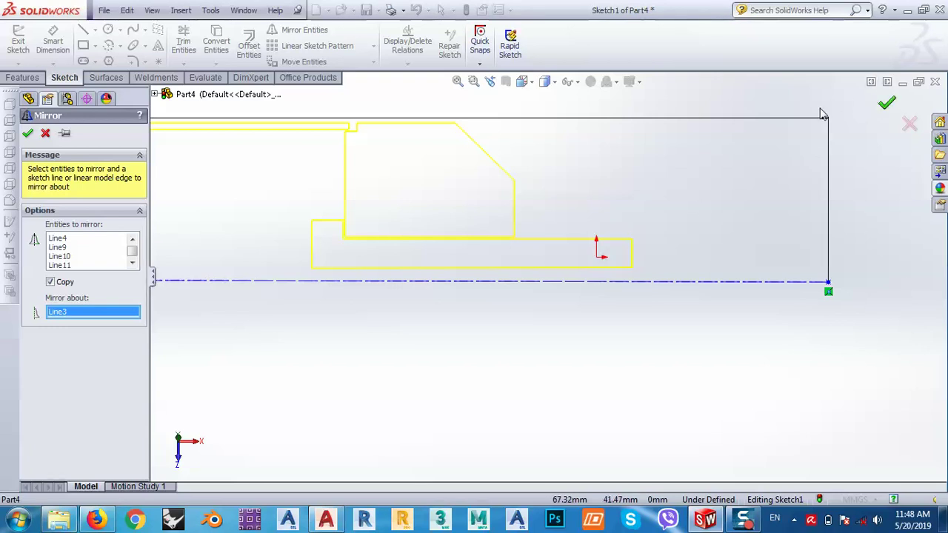
{"action": "left_click", "coordinate": [28, 134]}
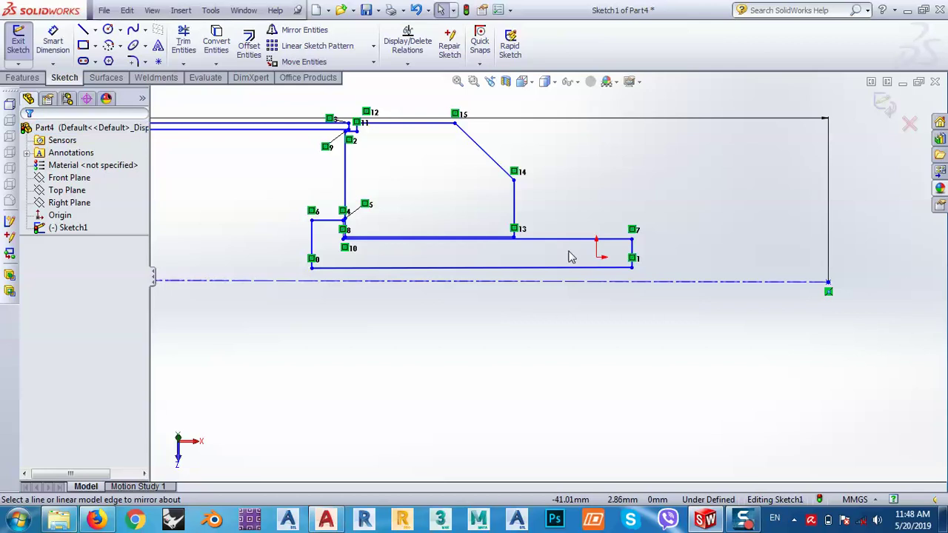
Step: Set the angle of the member's 1630 mm construction centerline to 0°
{"action": "left_click", "coordinate": [675, 283]}
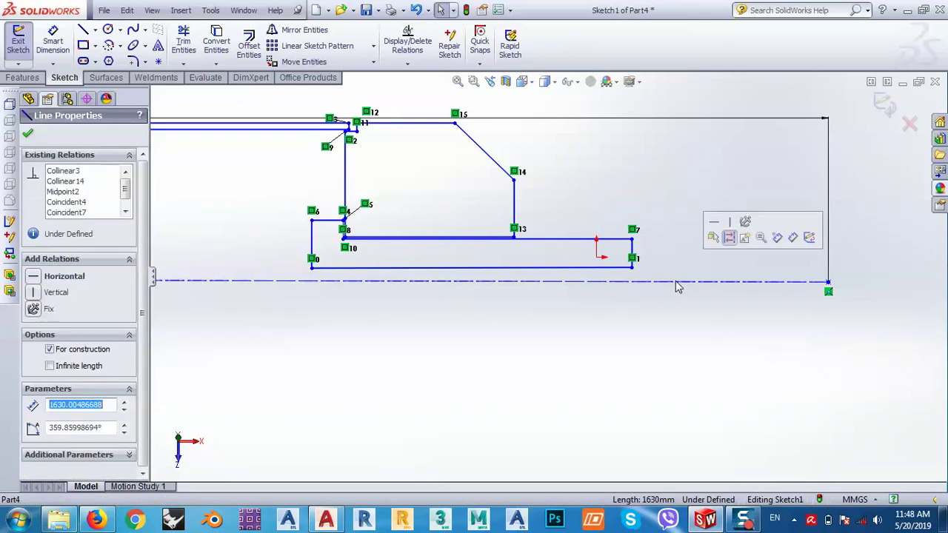
{"action": "left_click", "coordinate": [104, 427]}
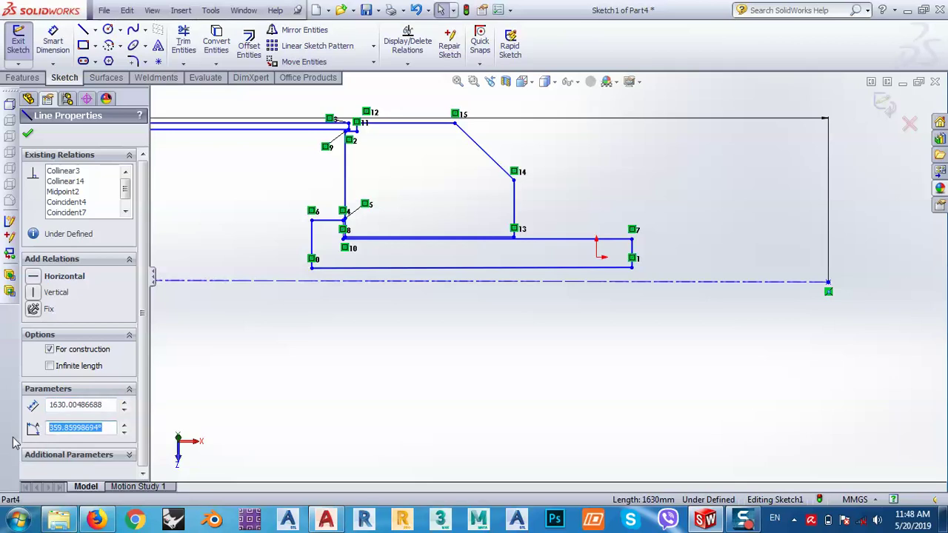
{"action": "type", "text": "0"}
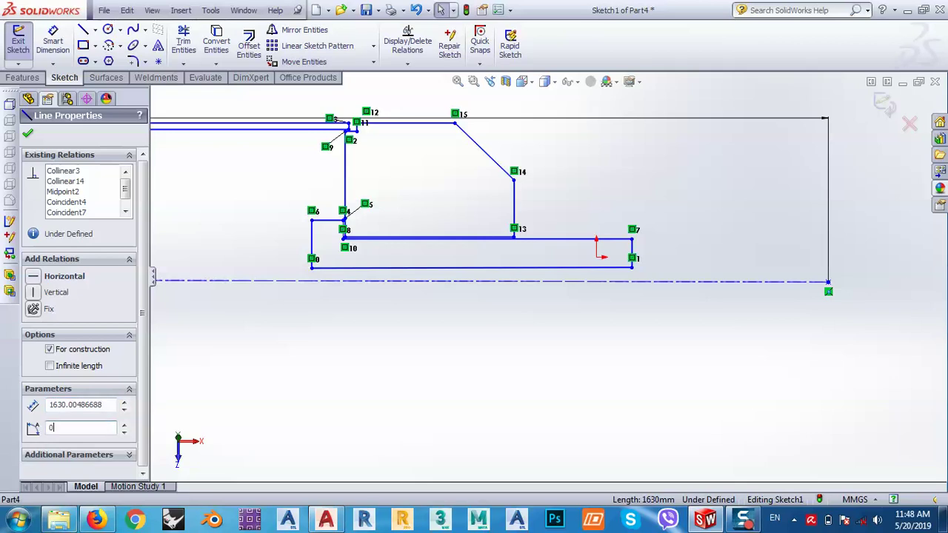
{"action": "key", "text": "Return"}
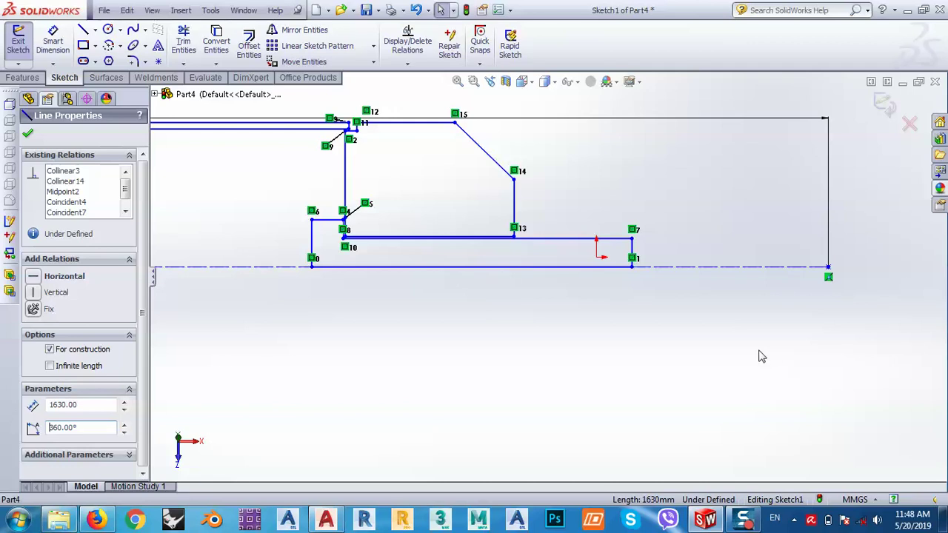
{"action": "key", "text": "Escape"}
{"action": "scroll", "coordinate": [730, 288], "scroll_direction": "up", "scroll_amount": 4}
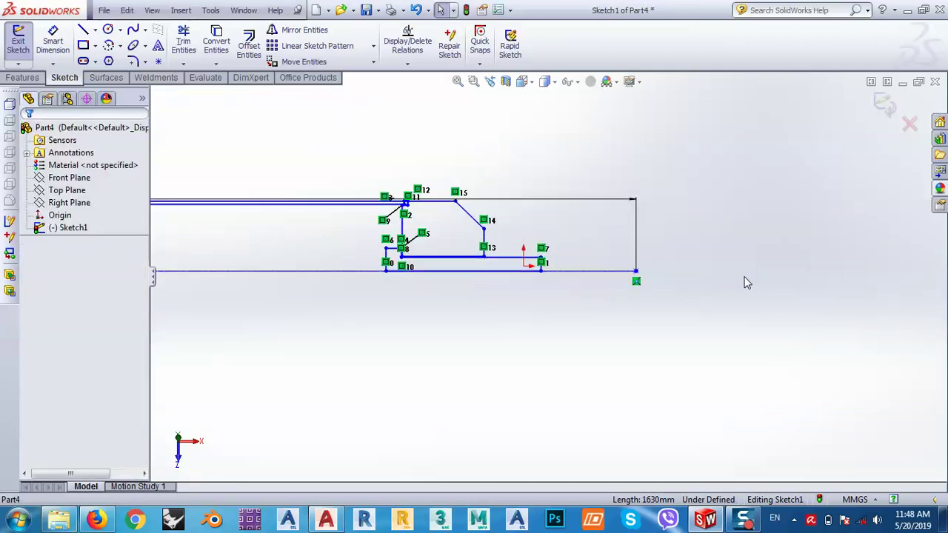
{"action": "scroll", "coordinate": [747, 282], "scroll_direction": "up", "scroll_amount": 3}
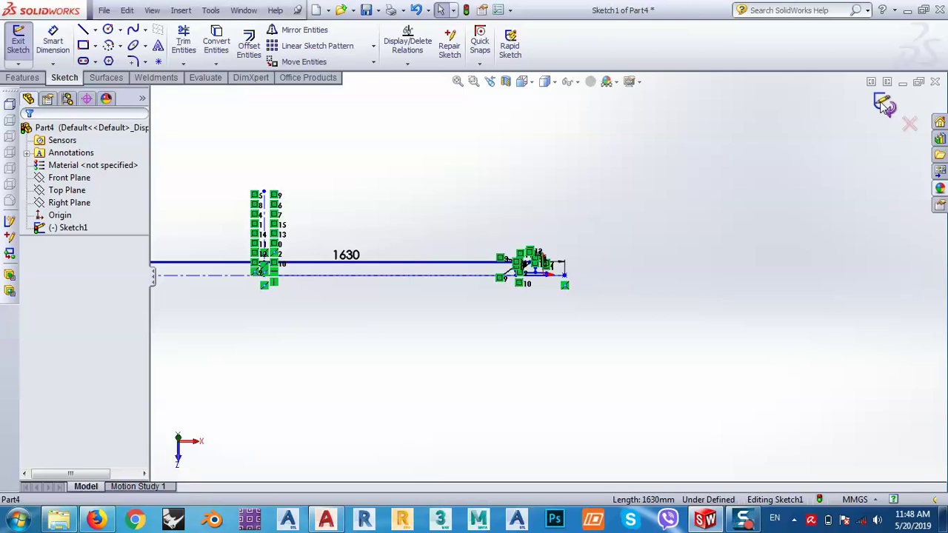
{"action": "left_click", "coordinate": [22, 77]}
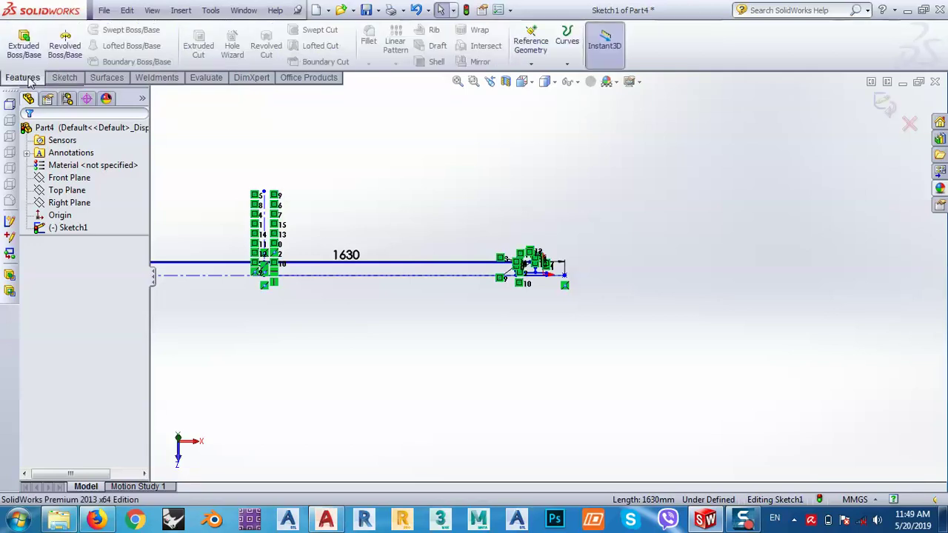
{"action": "left_click", "coordinate": [64, 41]}
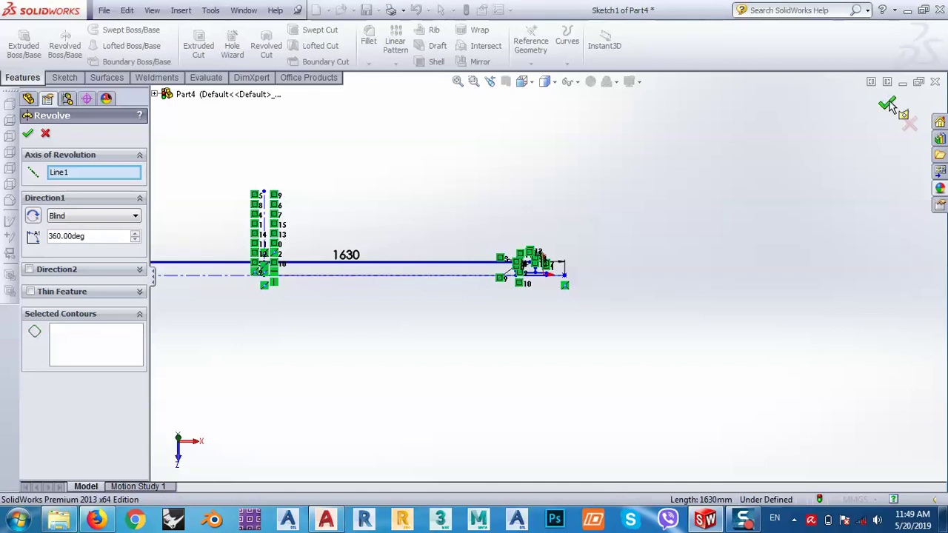
{"action": "left_click", "coordinate": [45, 134]}
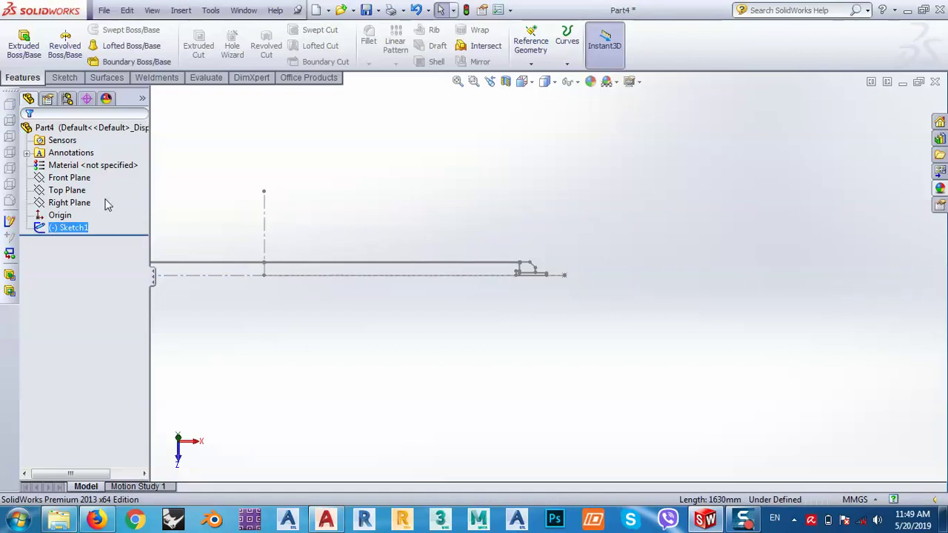
Step: Set up a 360° blind revolve about the member's centerline, choosing the tube wall, right end cone and right bolt profiles as contours
{"action": "left_click", "coordinate": [55, 40]}
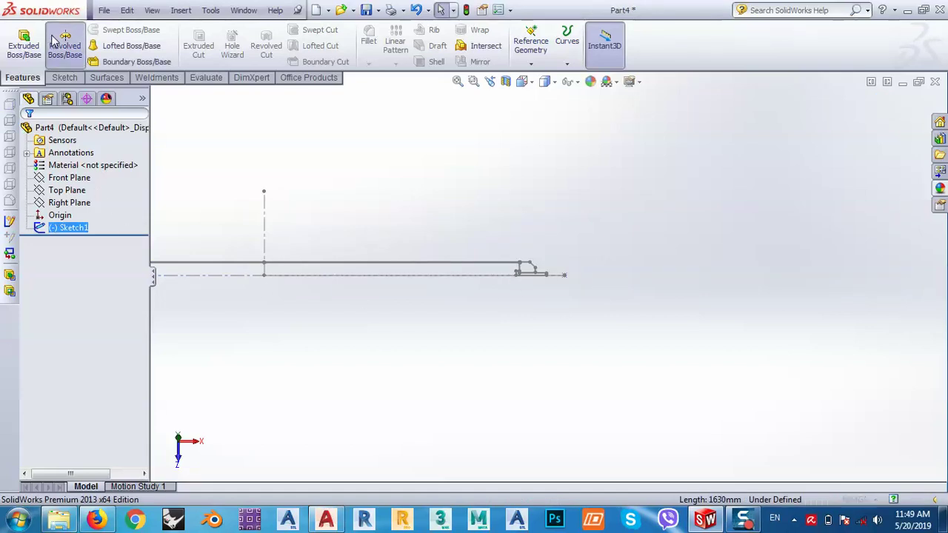
{"action": "left_click", "coordinate": [559, 282]}
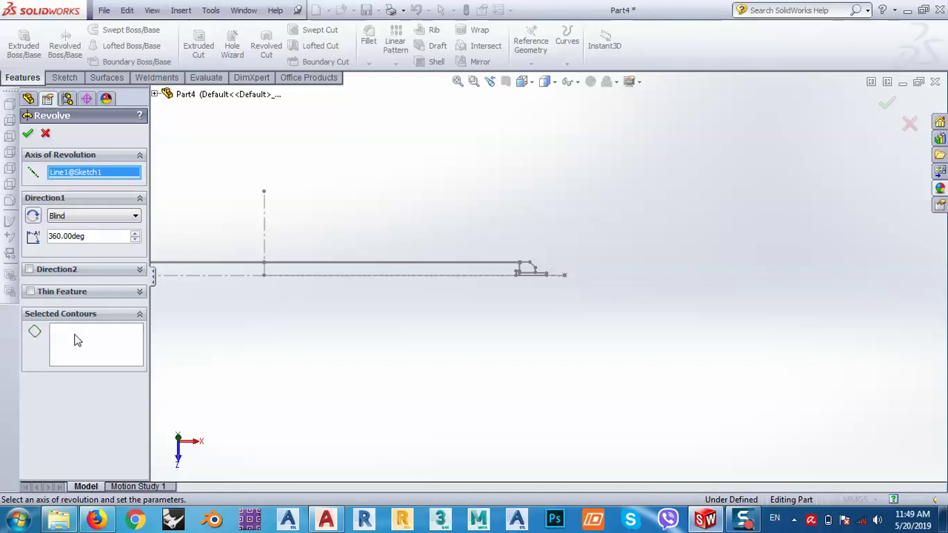
{"action": "left_click", "coordinate": [103, 337]}
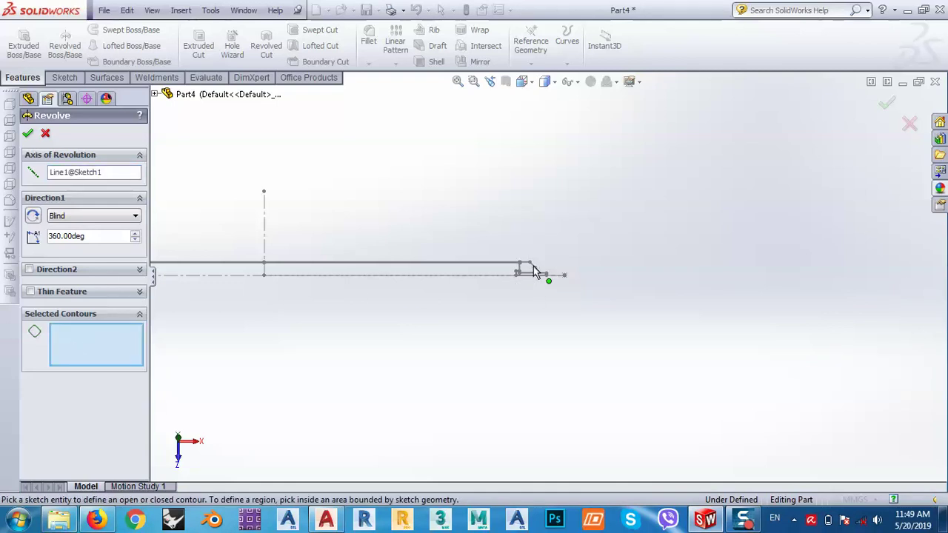
{"action": "scroll", "coordinate": [531, 265], "scroll_direction": "down", "scroll_amount": 10}
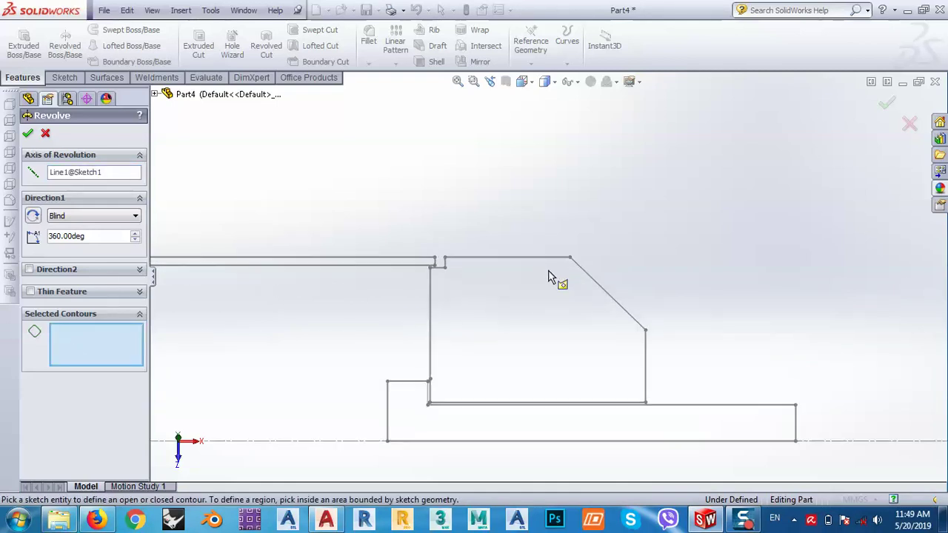
{"action": "left_click", "coordinate": [404, 265]}
{"action": "left_click", "coordinate": [589, 317]}
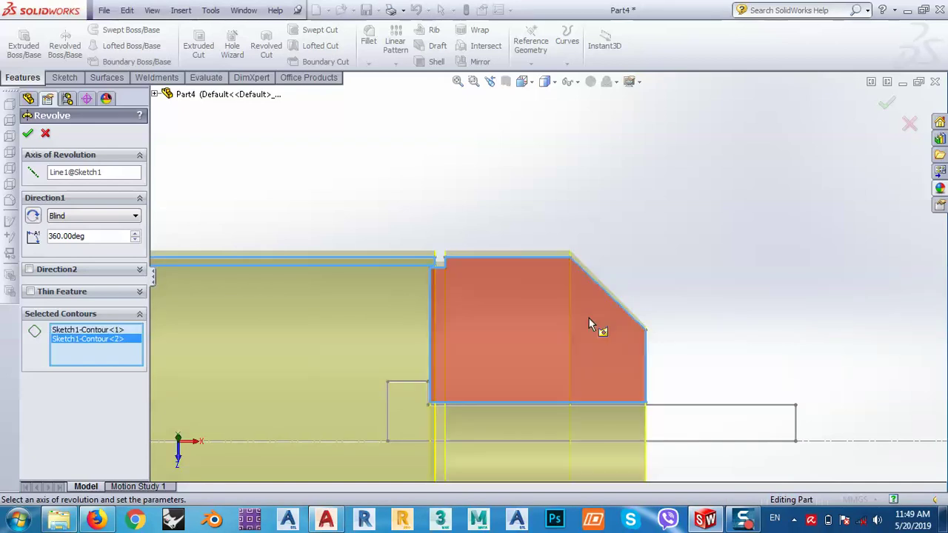
{"action": "left_click", "coordinate": [711, 419]}
{"action": "scroll", "coordinate": [742, 284], "scroll_direction": "up", "scroll_amount": 12}
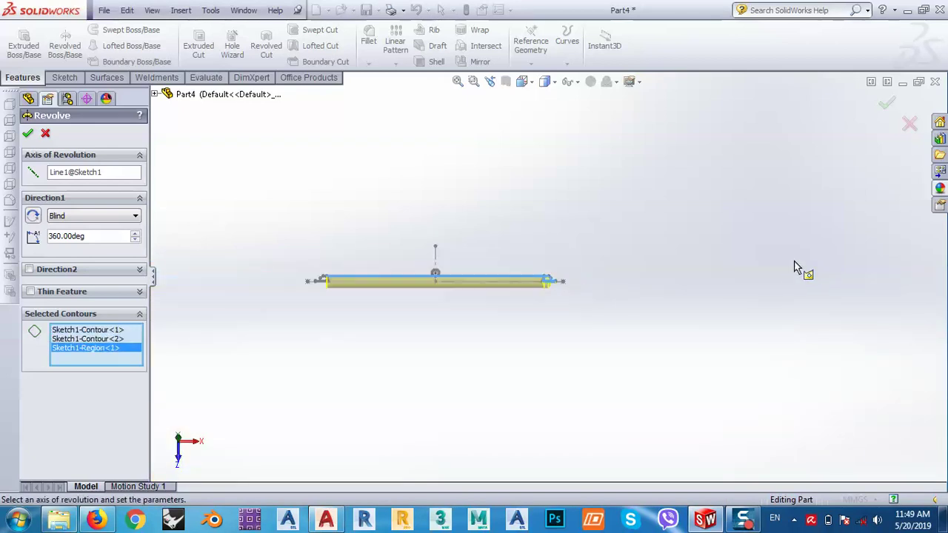
Step: Add the mirrored left end cone and left bolt profiles to the revolve's contours and create the revolved bodies
{"action": "scroll", "coordinate": [364, 277], "scroll_direction": "down", "scroll_amount": 10}
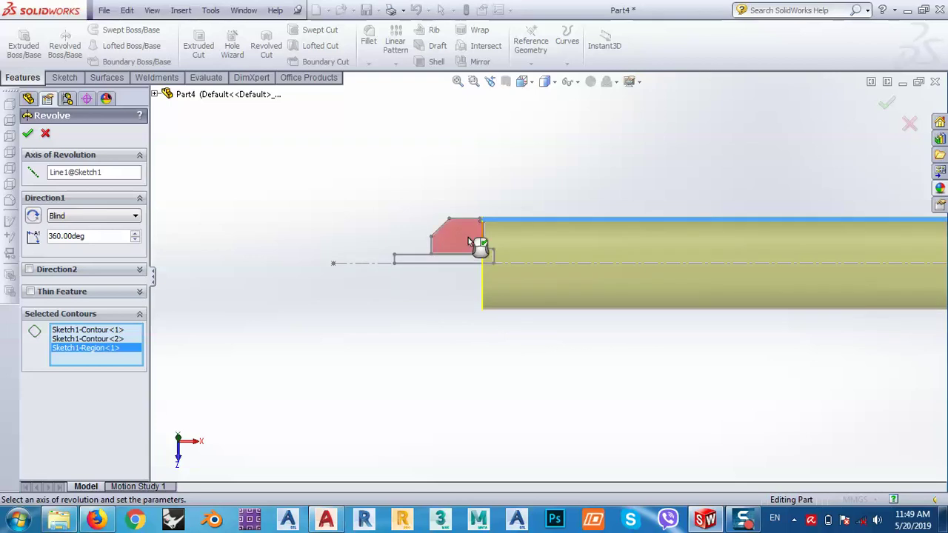
{"action": "scroll", "coordinate": [474, 241], "scroll_direction": "down", "scroll_amount": 3}
{"action": "left_click", "coordinate": [476, 244]}
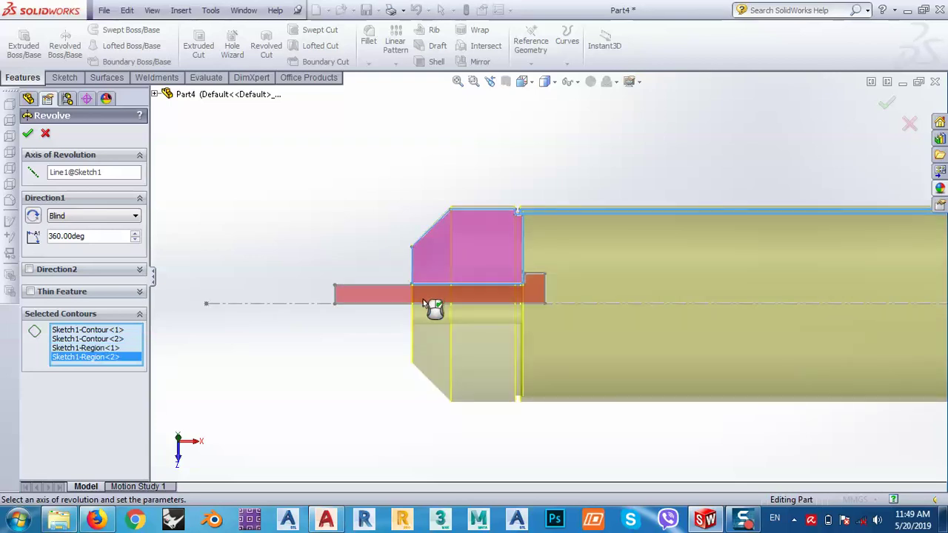
{"action": "left_click", "coordinate": [366, 291]}
{"action": "scroll", "coordinate": [533, 250], "scroll_direction": "up", "scroll_amount": 1}
{"action": "scroll", "coordinate": [518, 216], "scroll_direction": "down", "scroll_amount": 3}
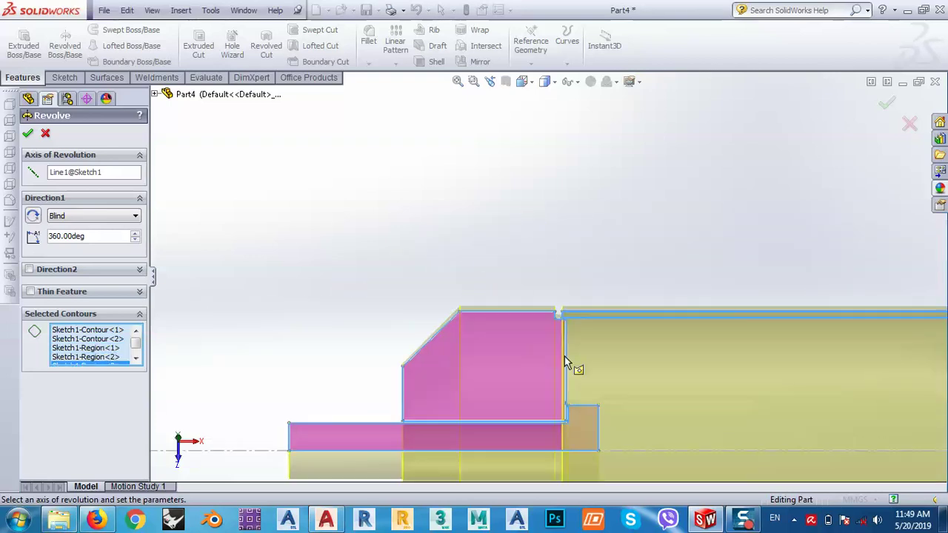
{"action": "scroll", "coordinate": [565, 357], "scroll_direction": "down", "scroll_amount": 3}
{"action": "scroll", "coordinate": [548, 248], "scroll_direction": "up", "scroll_amount": 5}
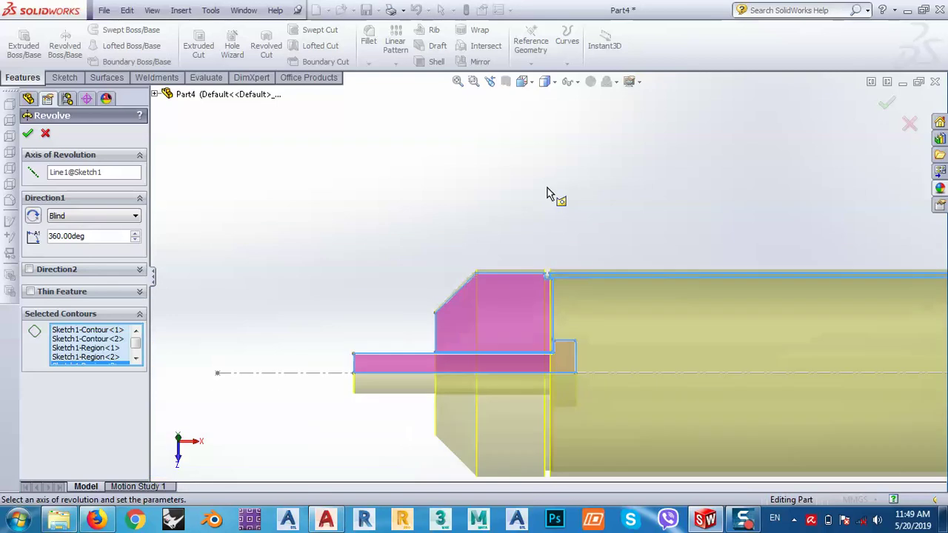
{"action": "left_click", "coordinate": [887, 104]}
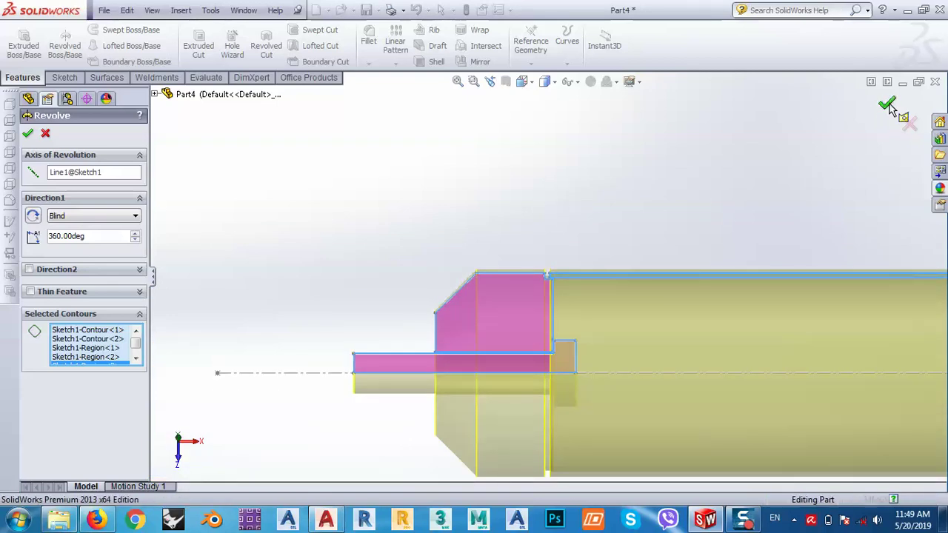
Step: Examine the revolved member from several angles, especially the bolt, end cone and tube joint at its left end
{"action": "scroll", "coordinate": [355, 241], "scroll_direction": "up", "scroll_amount": 5}
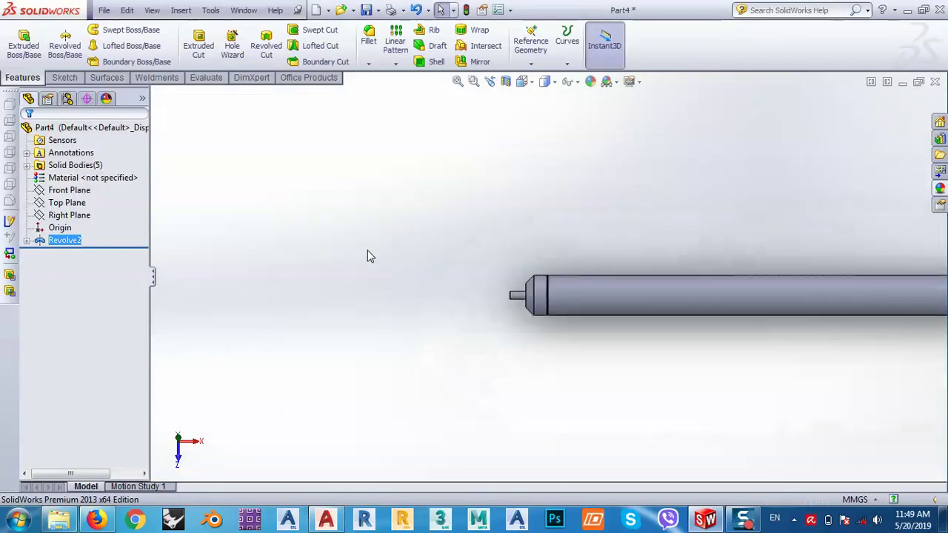
{"action": "middle_click_drag", "start_coordinate": [368, 256], "coordinate": [610, 356]}
{"action": "scroll", "coordinate": [567, 318], "scroll_direction": "up", "scroll_amount": 2}
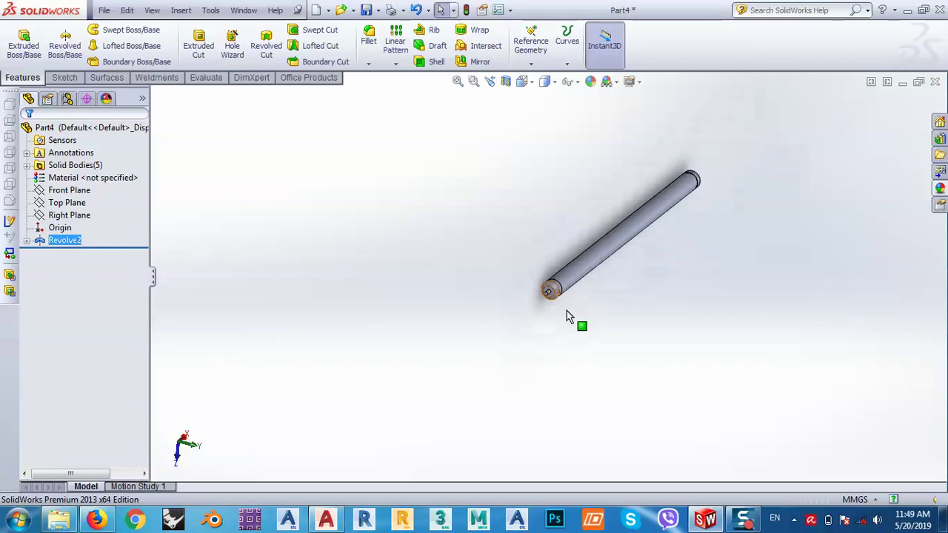
{"action": "scroll", "coordinate": [563, 313], "scroll_direction": "down", "scroll_amount": 5}
{"action": "scroll", "coordinate": [523, 314], "scroll_direction": "down", "scroll_amount": 6}
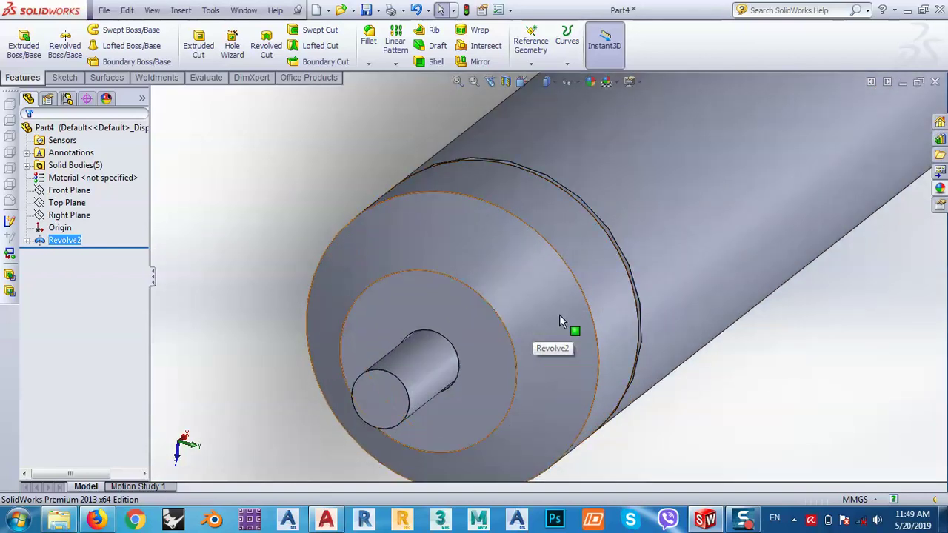
{"action": "middle_click_drag", "start_coordinate": [519, 311], "coordinate": [664, 282]}
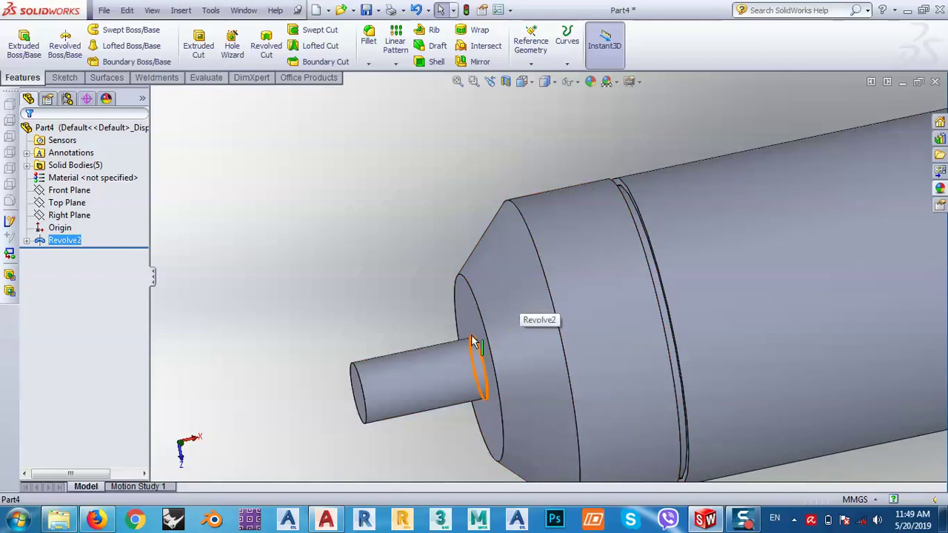
{"action": "scroll", "coordinate": [477, 311], "scroll_direction": "down", "scroll_amount": 2}
{"action": "scroll", "coordinate": [477, 309], "scroll_direction": "up", "scroll_amount": 5}
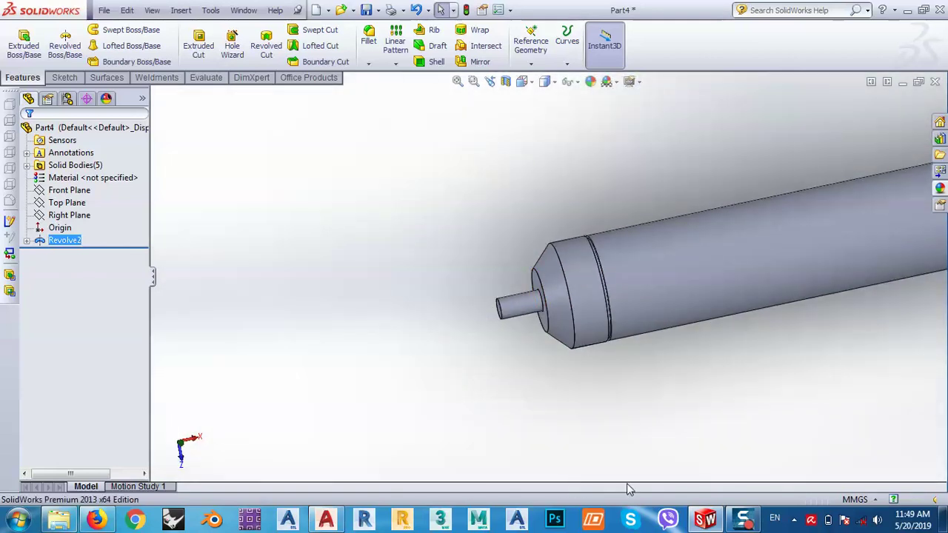
Step: Switch to Firefox to examine the sleeves between ball and cones in the space frame node image, and return to the member's end in SolidWorks
{"action": "mouse_move", "coordinate": [707, 525]}
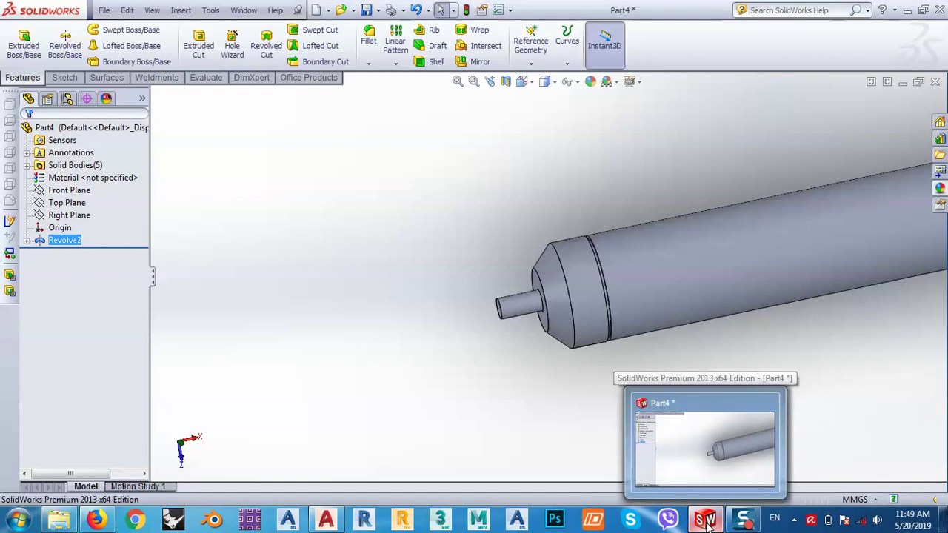
{"action": "left_click", "coordinate": [171, 510]}
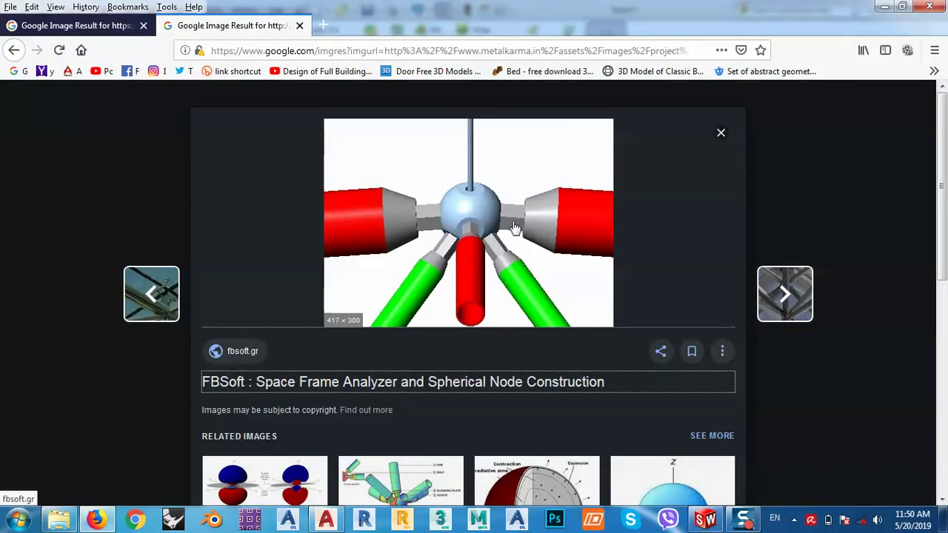
{"action": "left_click", "coordinate": [884, 6]}
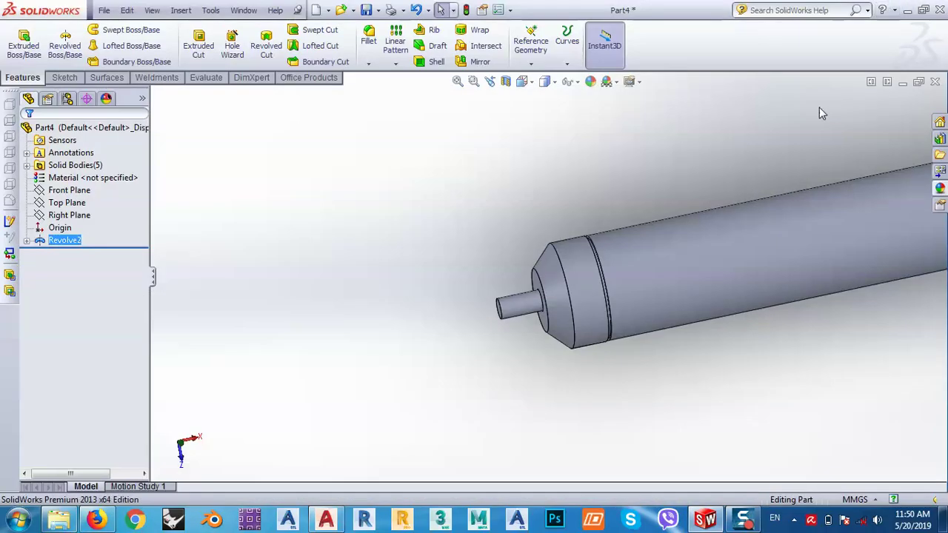
{"action": "mouse_move", "coordinate": [570, 333]}
{"action": "middle_mouse_down"}
{"action": "mouse_move", "coordinate": [601, 345]}
{"action": "mouse_move", "coordinate": [543, 303]}
{"action": "mouse_move", "coordinate": [565, 320]}
{"action": "middle_mouse_up"}
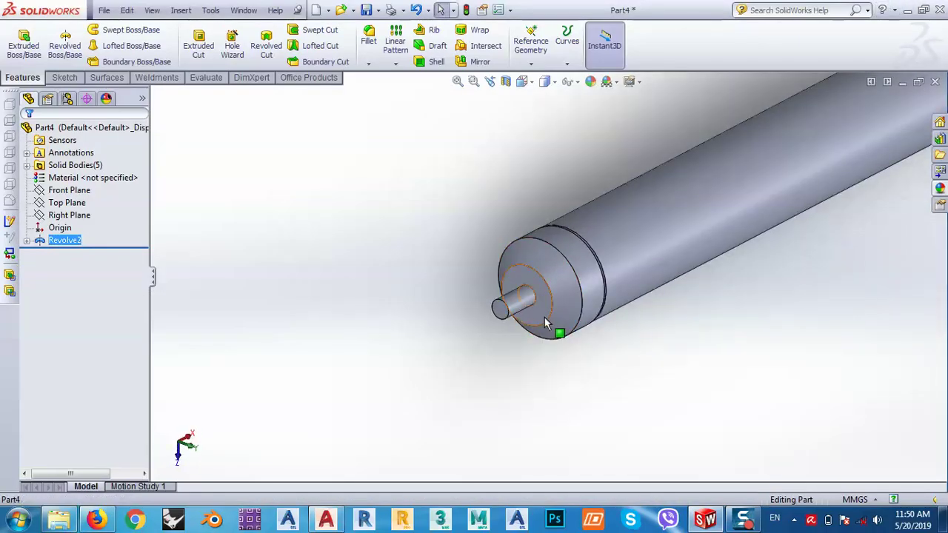